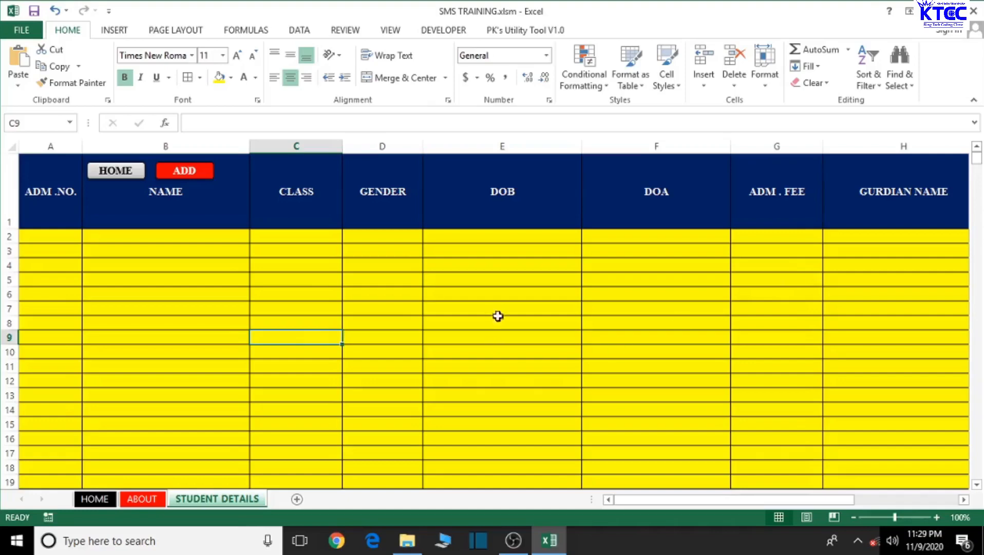
Step: Add a new worksheet after STUDENT DETAILS and name it TEACHERS DETAILS
click(297, 499)
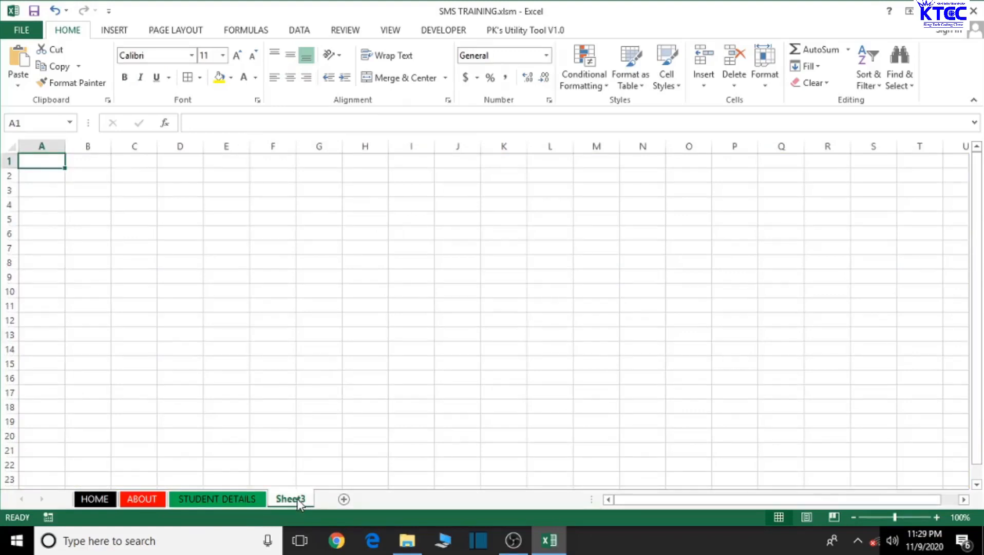
double_click(297, 498)
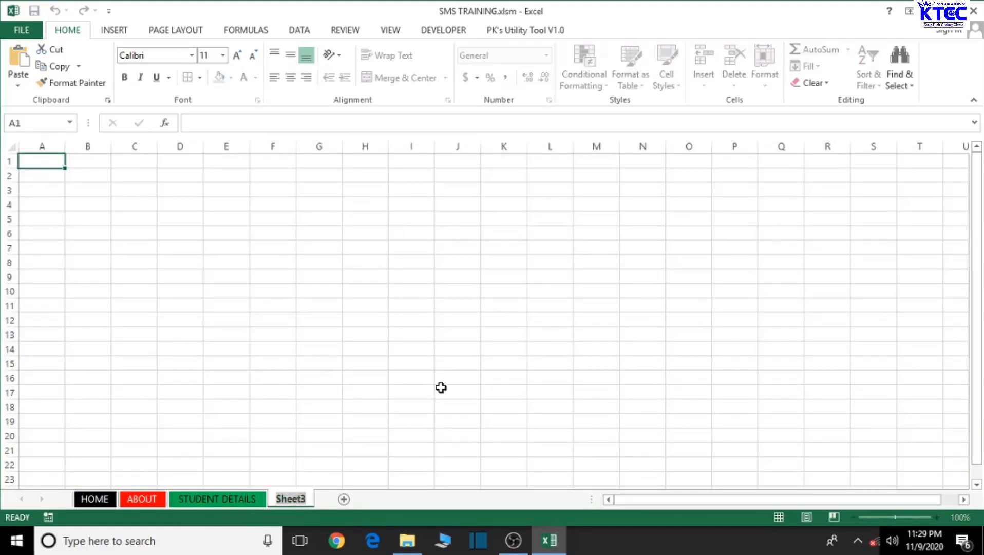
text(TE)
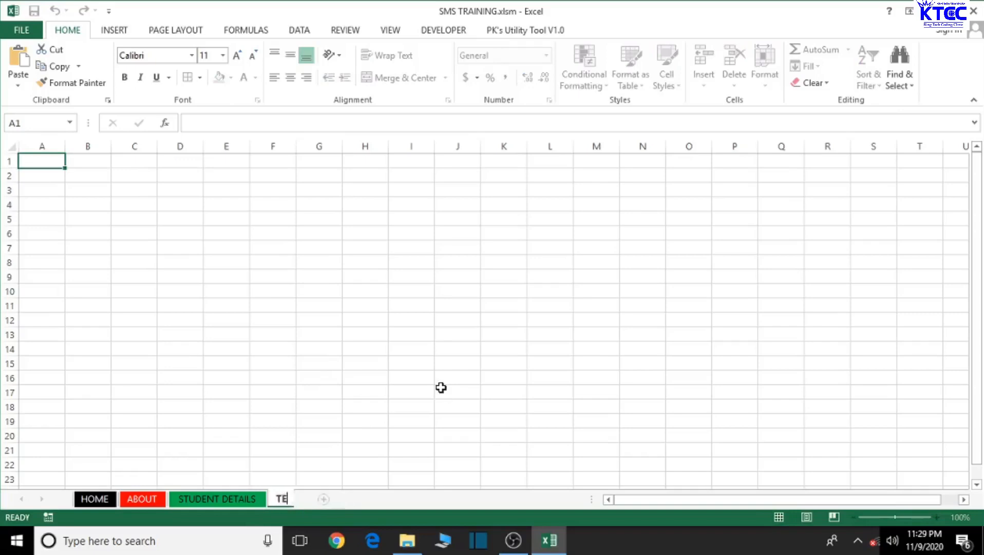
text(ACHERS DETAILS)
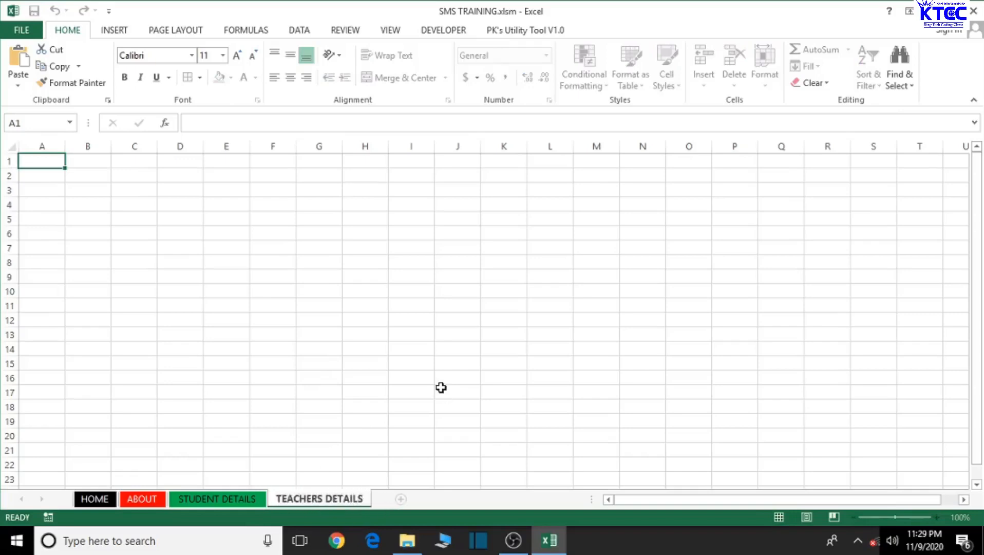
click(442, 362)
Step: Set the TEACHERS DETAILS sheet's tab color to the standard dark blue and check it from the STUDENT DETAILS sheet
right_click(341, 501)
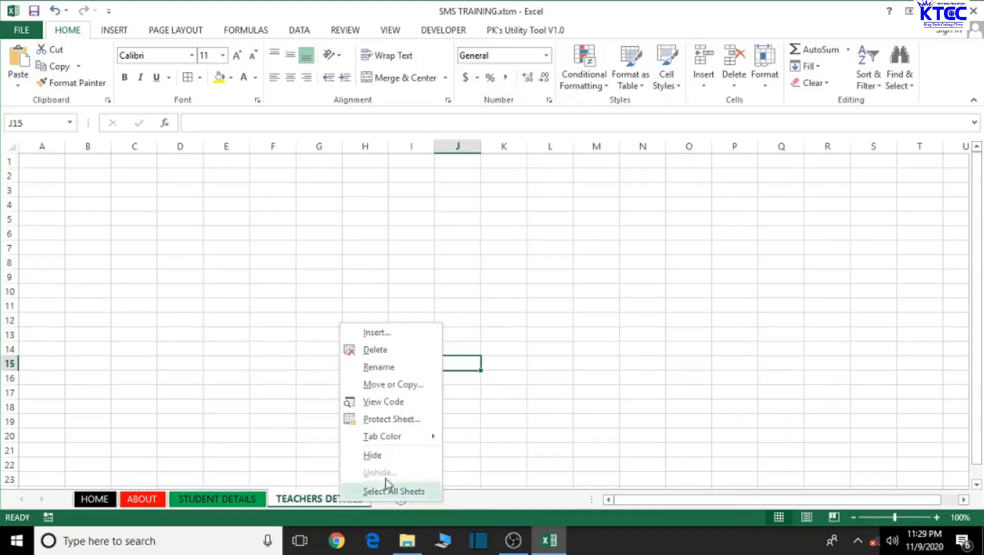
mouse_move(421, 440)
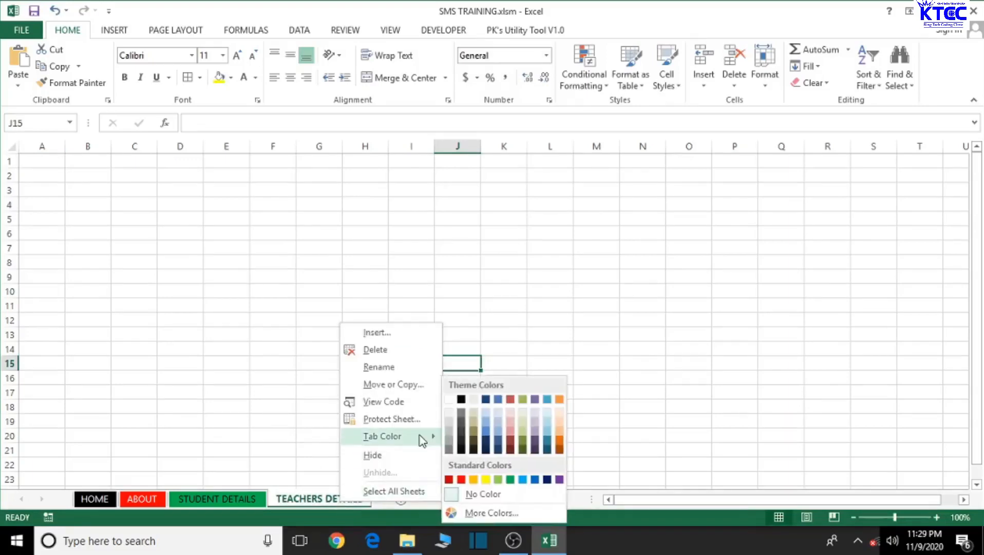
click(548, 479)
click(244, 499)
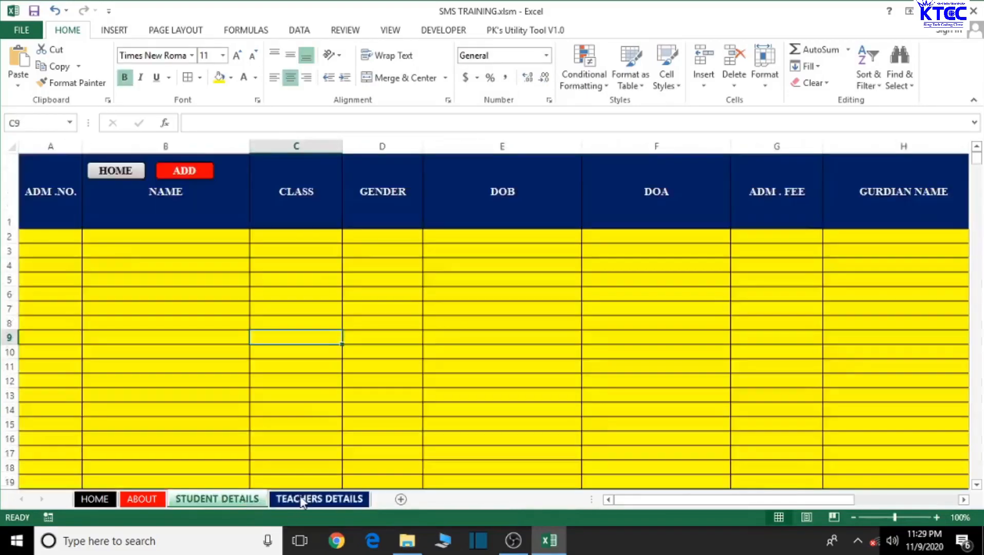
click(298, 501)
Step: Copy the formatted table range A1:J51, including its header row, from the STUDENT DETAILS sheet
click(249, 498)
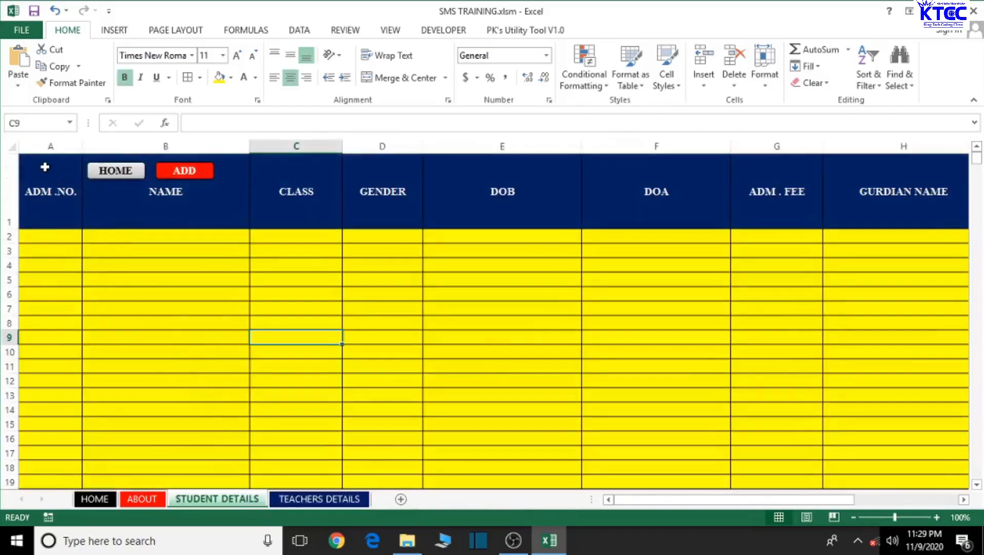
drag(36, 164, 869, 219)
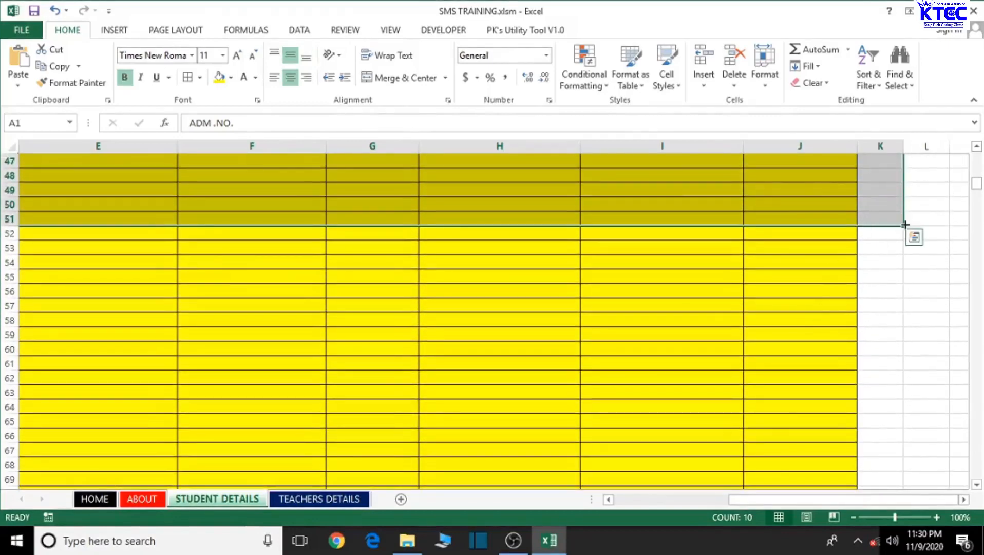
drag(905, 225, 857, 226)
drag(976, 193, 976, 156)
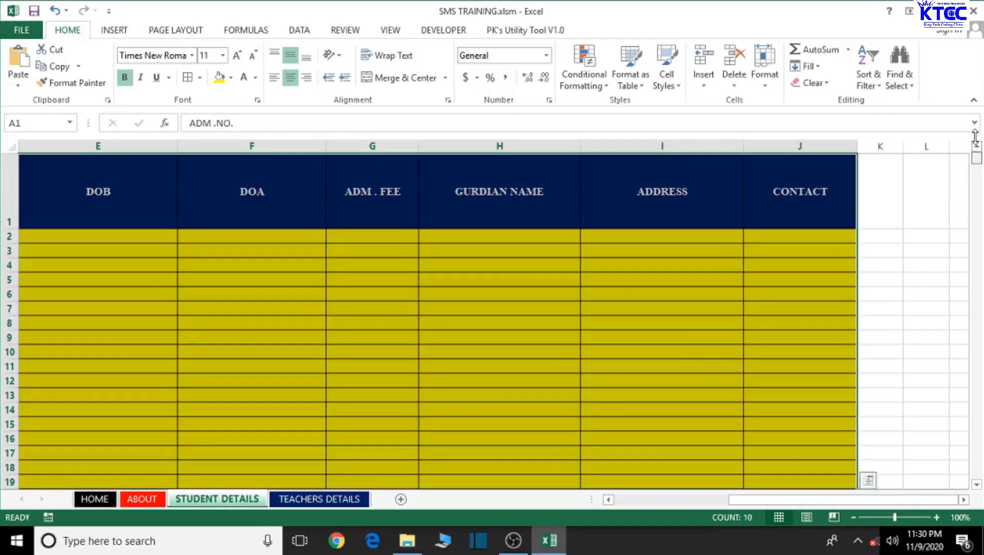
key(ctrl+c)
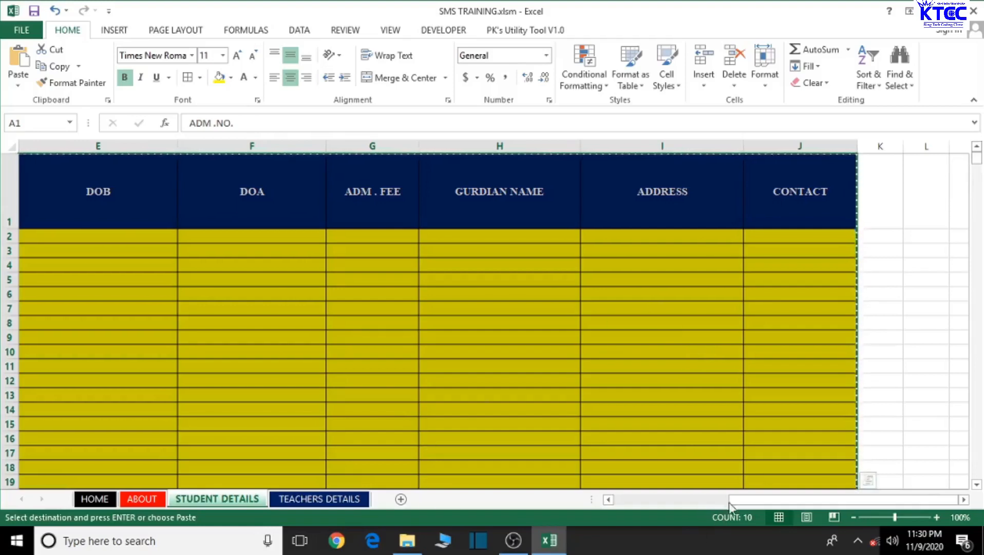
drag(729, 502, 617, 494)
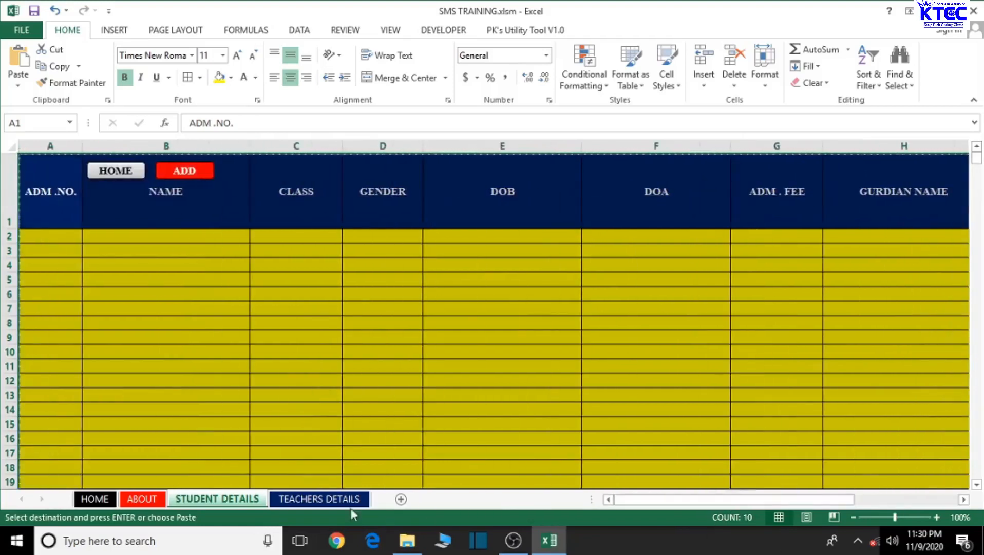
Step: Paste the copied table at A1 of TEACHERS DETAILS with source column widths, and make header row 1 tall enough for its buttons
click(321, 499)
click(33, 161)
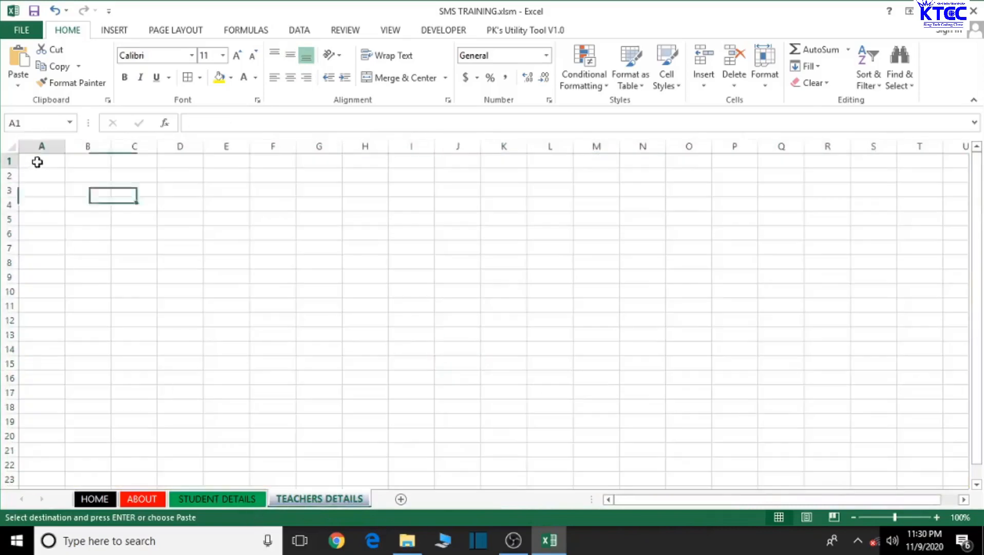
key(ctrl+v)
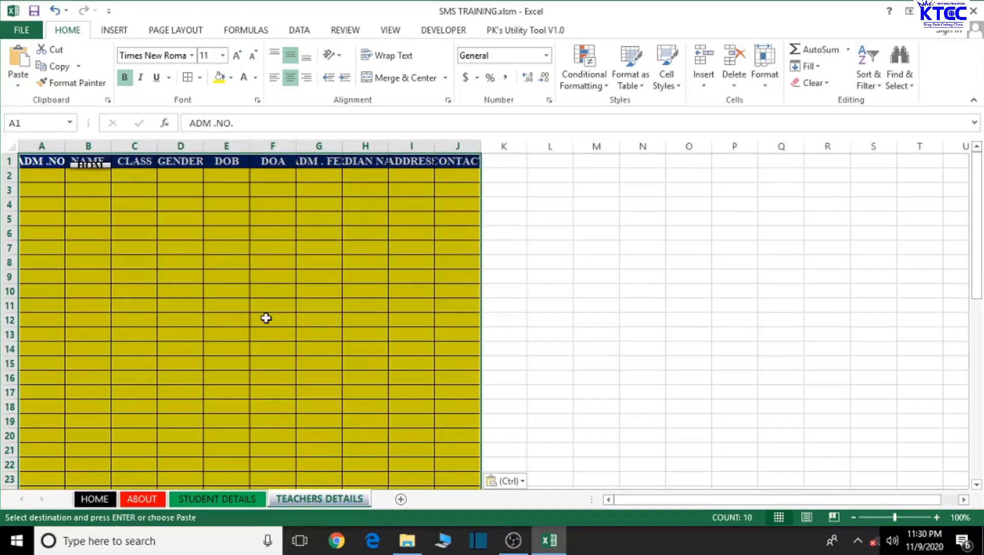
click(521, 481)
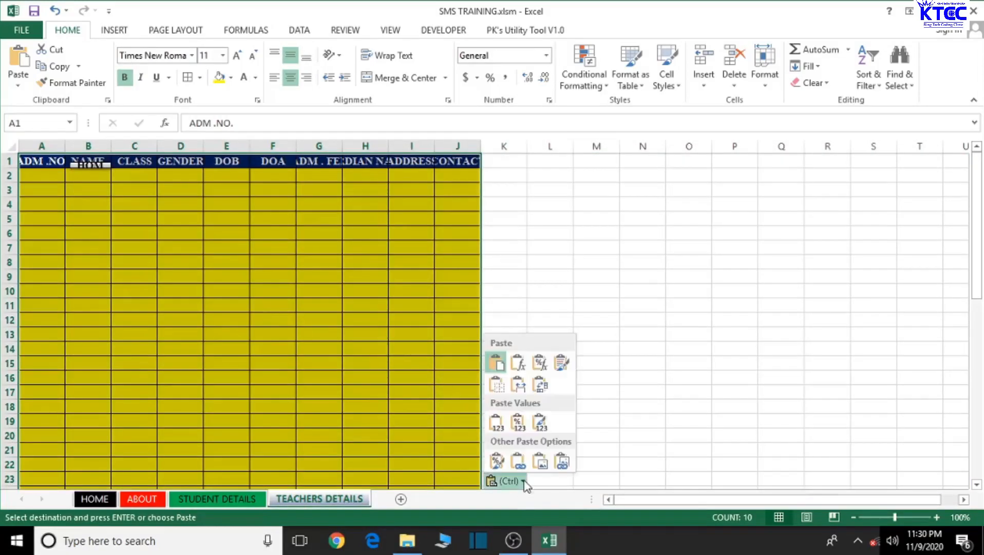
click(520, 388)
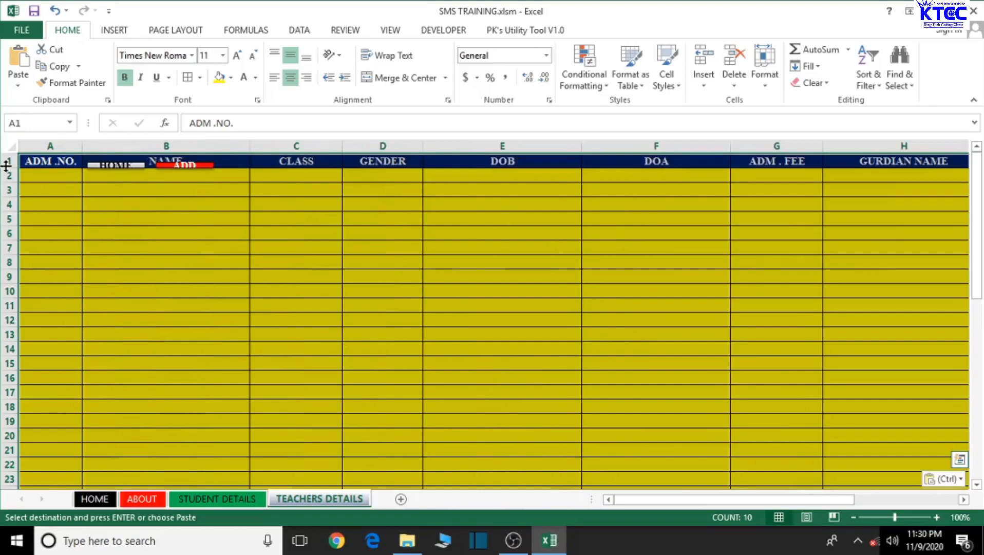
drag(8, 169, 5, 216)
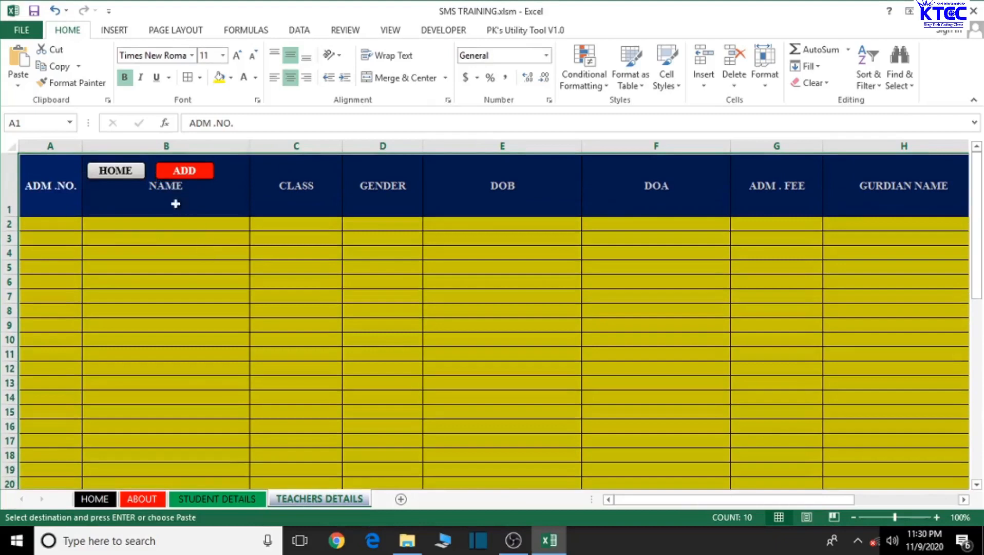
drag(14, 218, 12, 224)
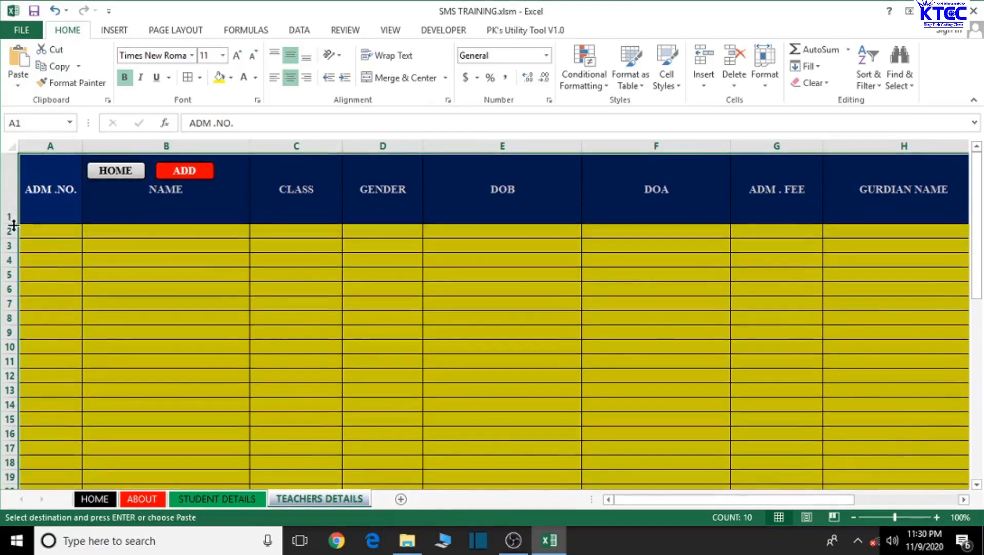
Step: Replace the header in cell A1 with ID and narrow column A slightly
click(72, 188)
double_click(75, 188)
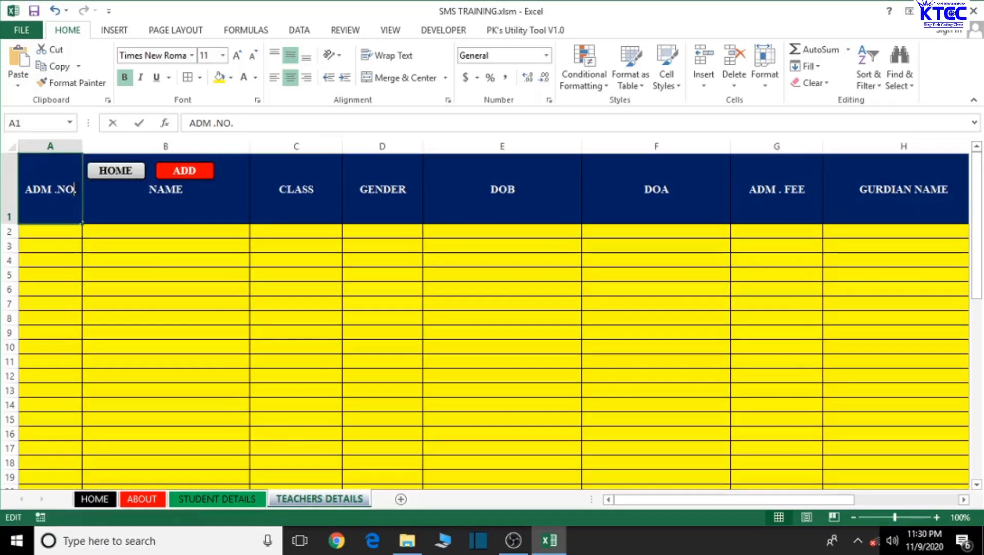
key(BackSpace)
key(BackSpace)
key(BackSpace)
key(BackSpace)
key(BackSpace)
key(BackSpace)
key(BackSpace)
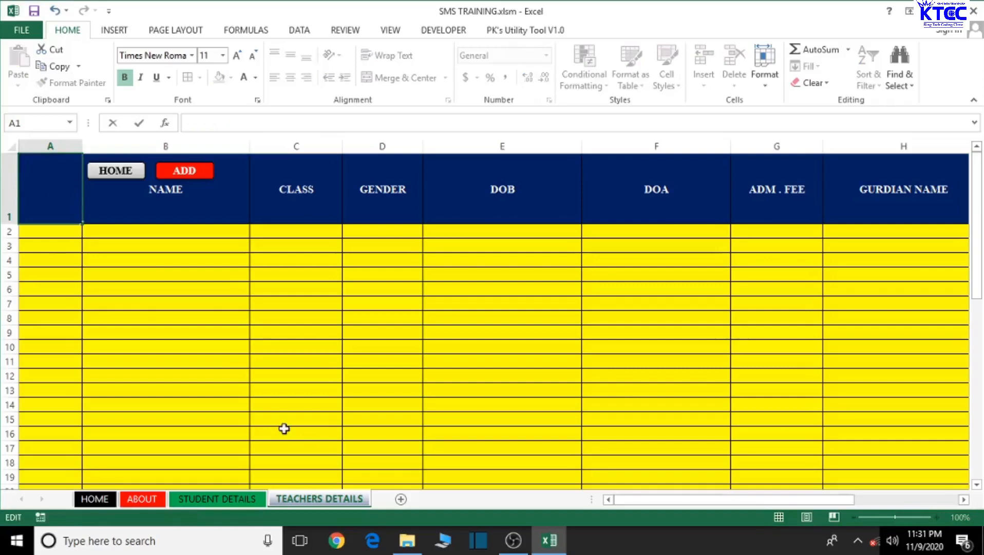
text(ID)
click(194, 376)
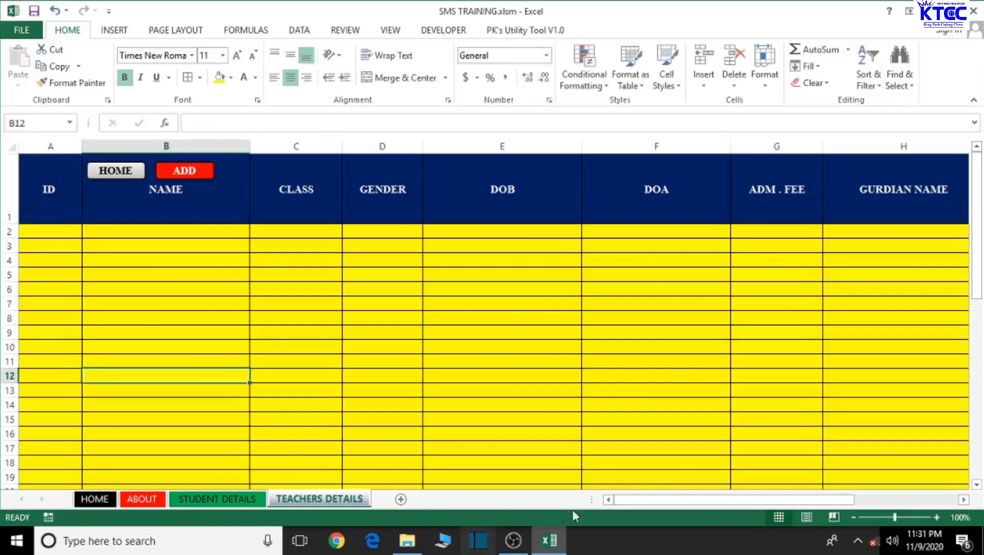
drag(81, 147, 68, 146)
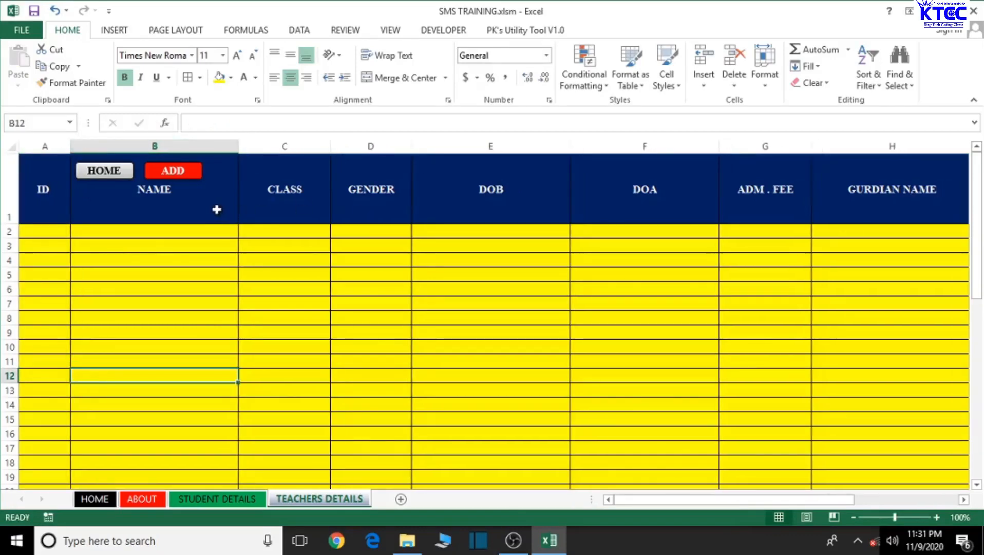
Step: Replace the CLASS header in cell C1 with GENDER
click(308, 196)
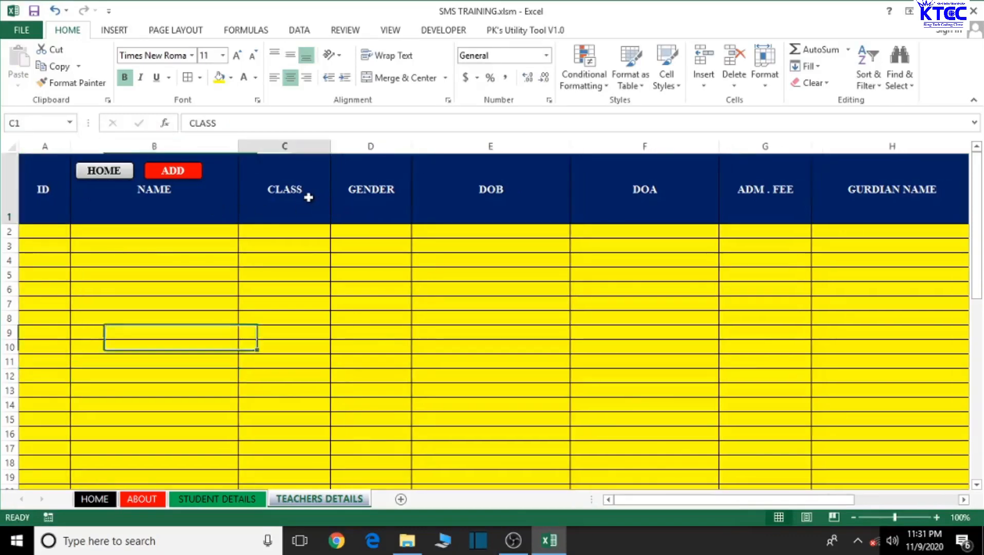
double_click(309, 196)
key(BackSpace)
key(BackSpace)
key(BackSpace)
key(BackSpace)
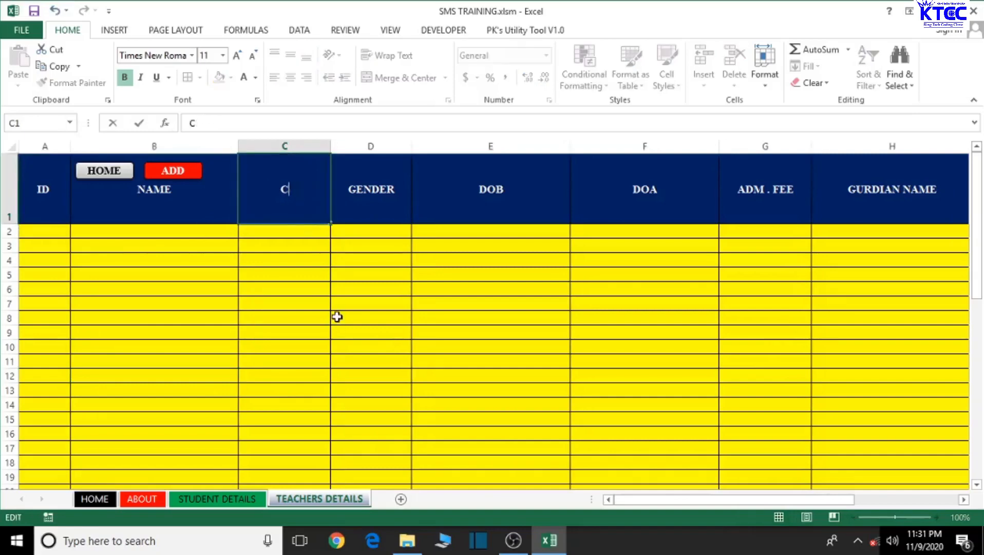
text(GENDER)
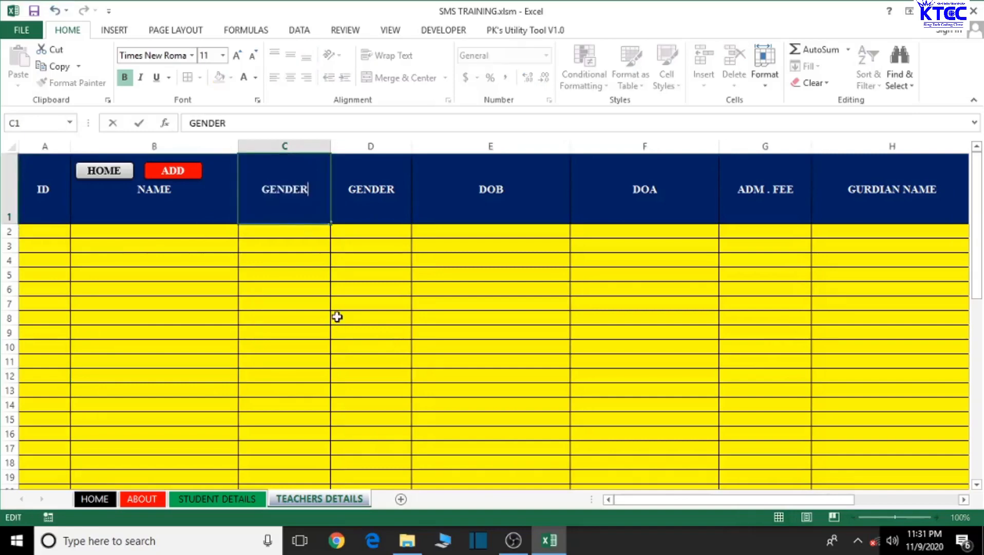
Step: Change the header in cell D1 to DOB and widen column D to nearly twice its width
click(369, 191)
double_click(370, 190)
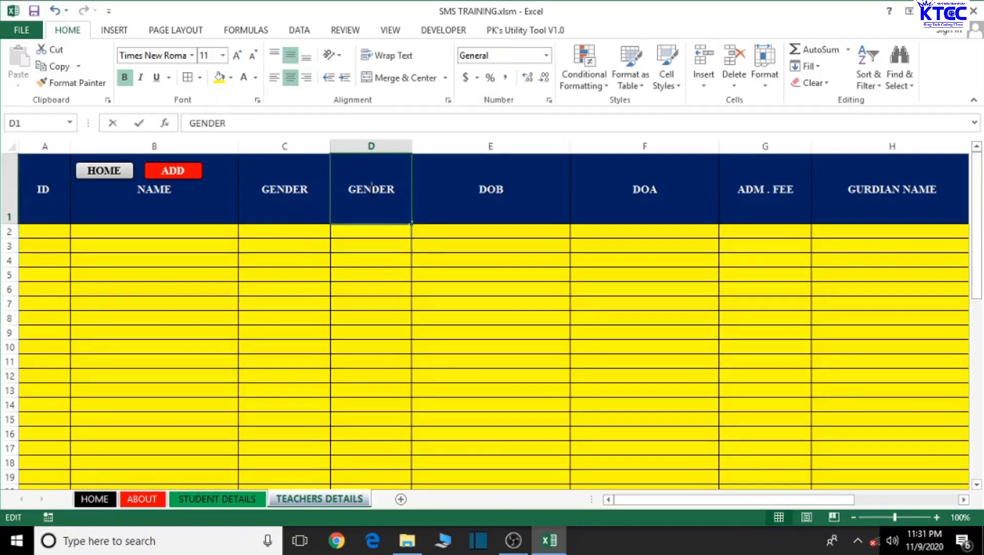
key(BackSpace)
key(BackSpace)
key(BackSpace)
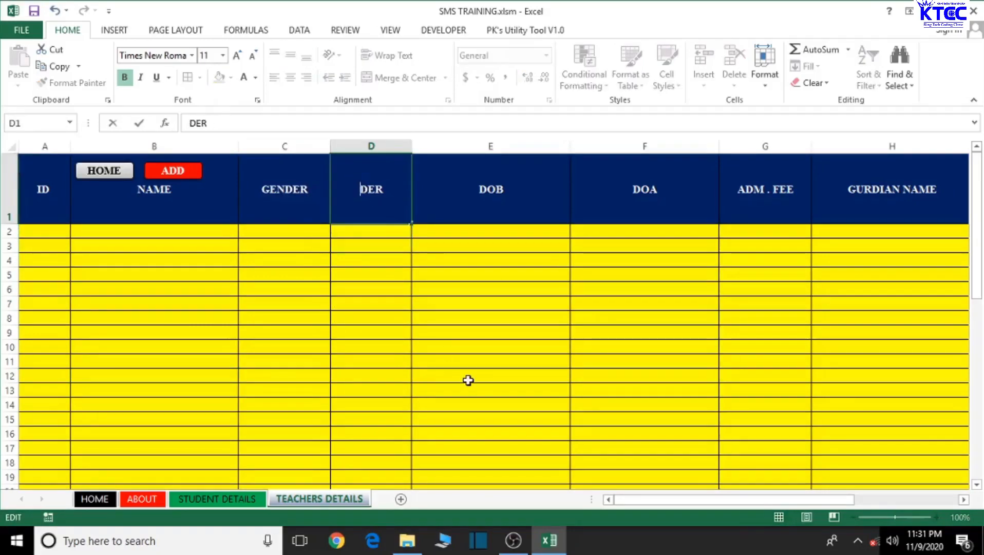
key(BackSpace)
text(OB)
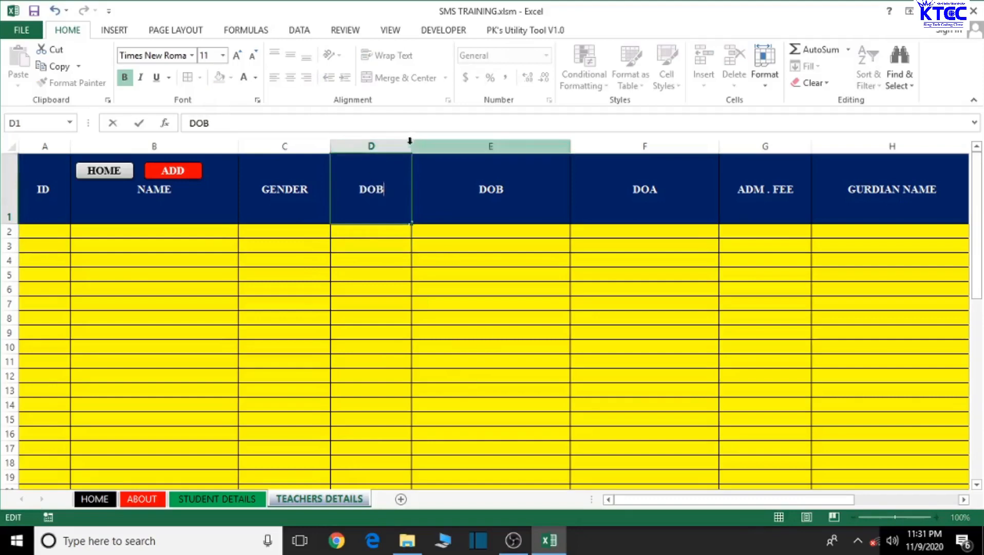
click(472, 347)
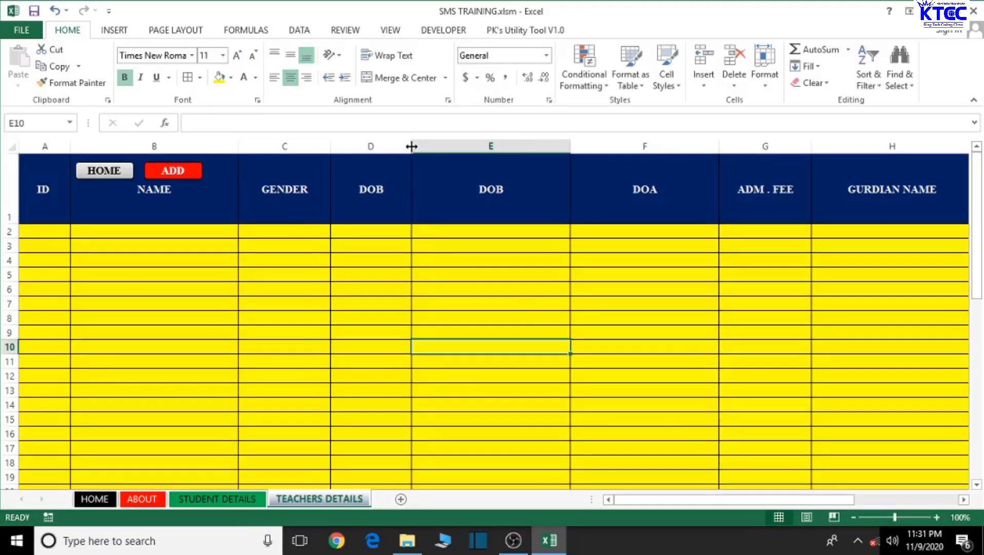
drag(411, 146, 484, 150)
Step: Replace the header in cell E1 with STAFF ID and narrow column E
double_click(584, 198)
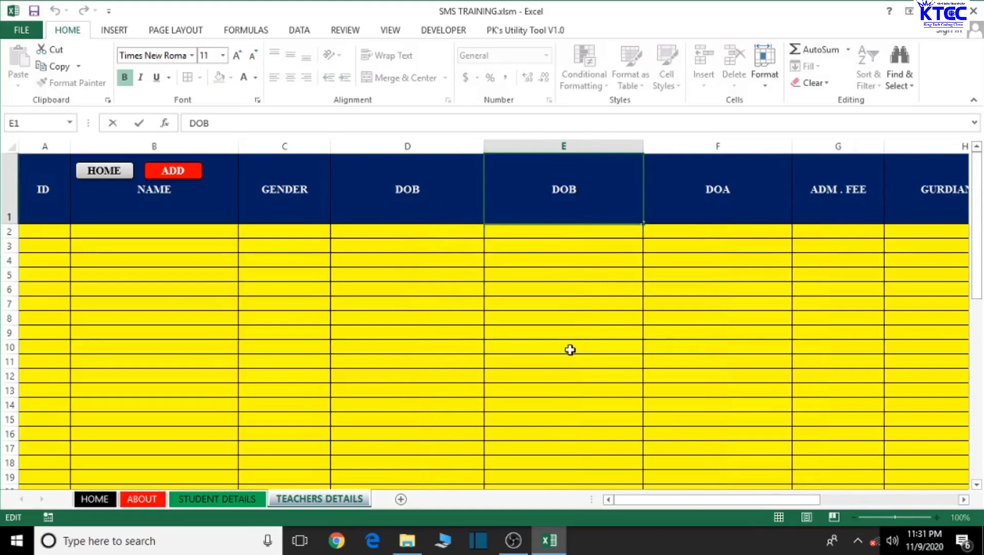
key(BackSpace)
key(BackSpace)
key(BackSpace)
text(STAFF ID)
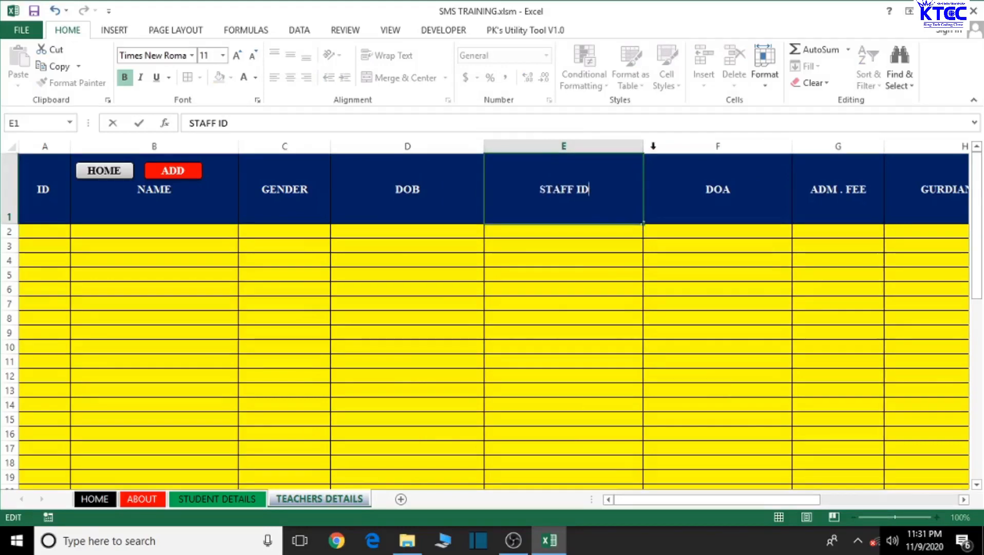
click(578, 347)
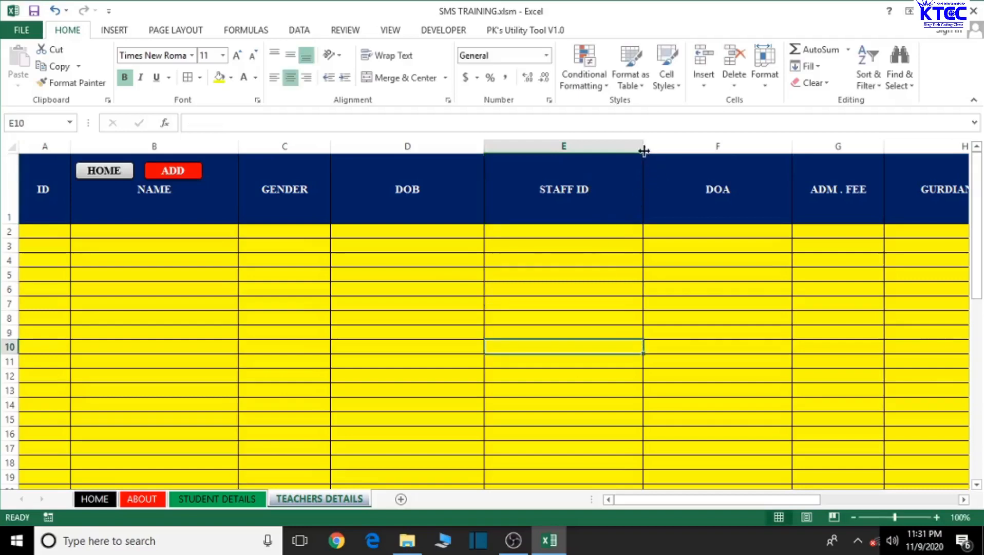
drag(644, 150, 593, 149)
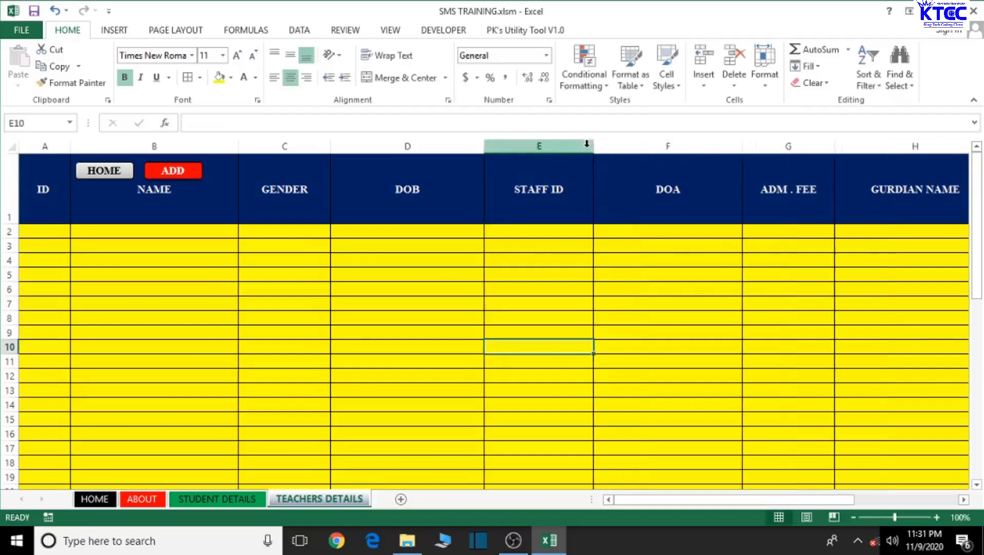
click(594, 151)
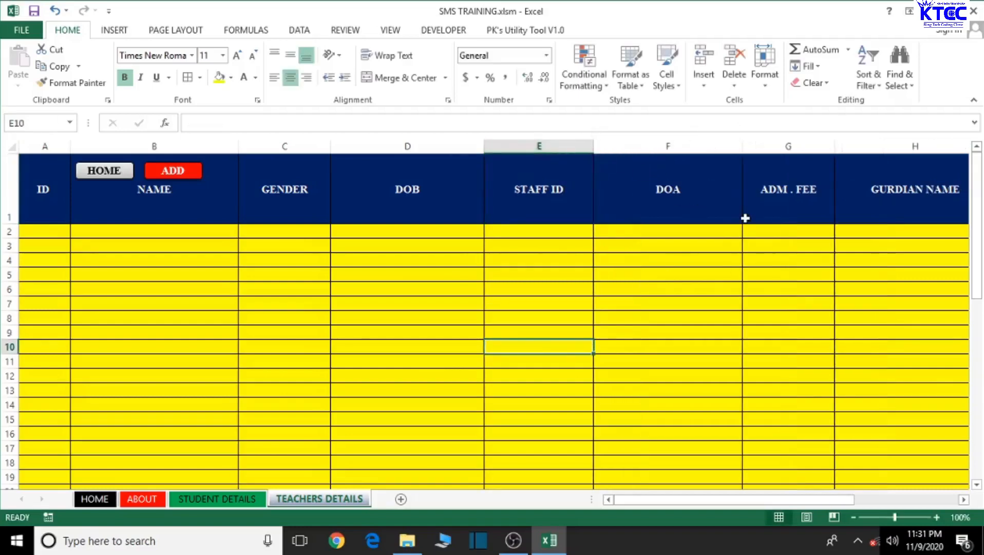
Step: Replace the DOA header in cell F1 with REG NO. and narrow column F by about a quarter
double_click(689, 208)
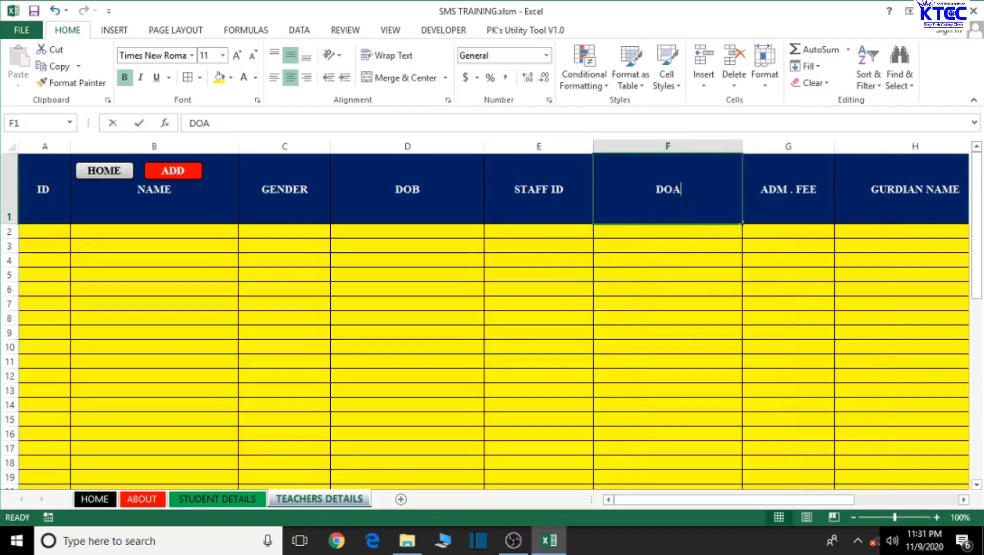
key(BackSpace)
key(BackSpace)
key(BackSpace)
text(G)
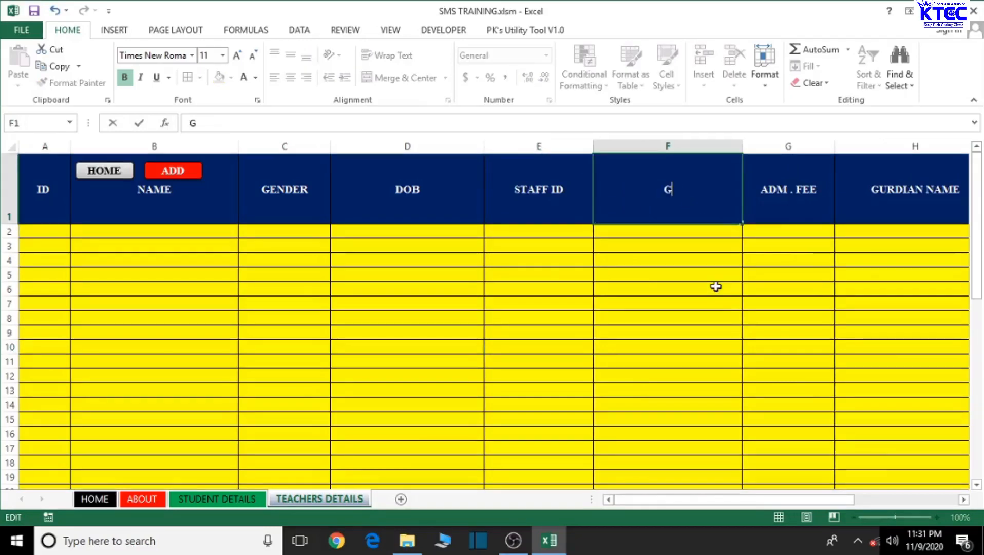
text(REG NO.)
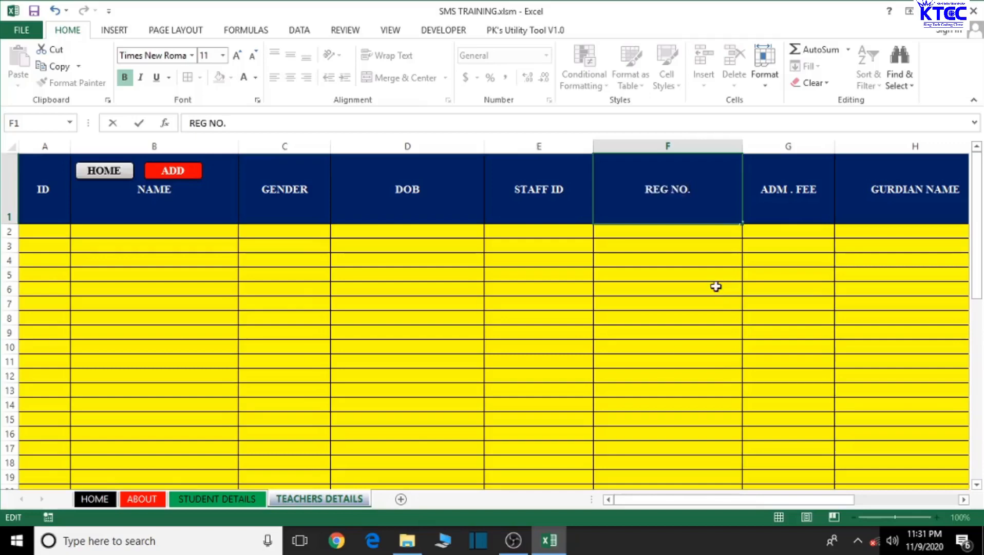
click(725, 376)
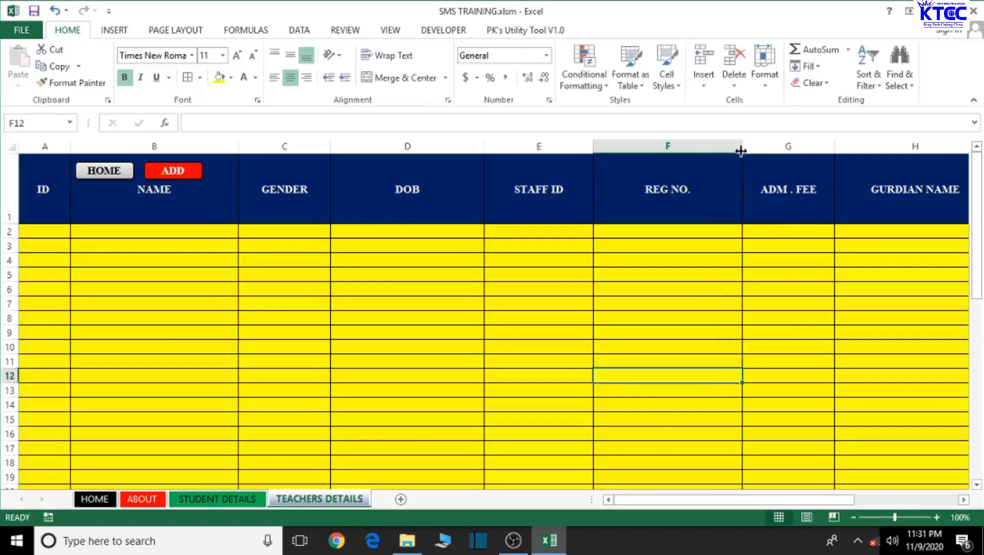
drag(742, 146, 708, 149)
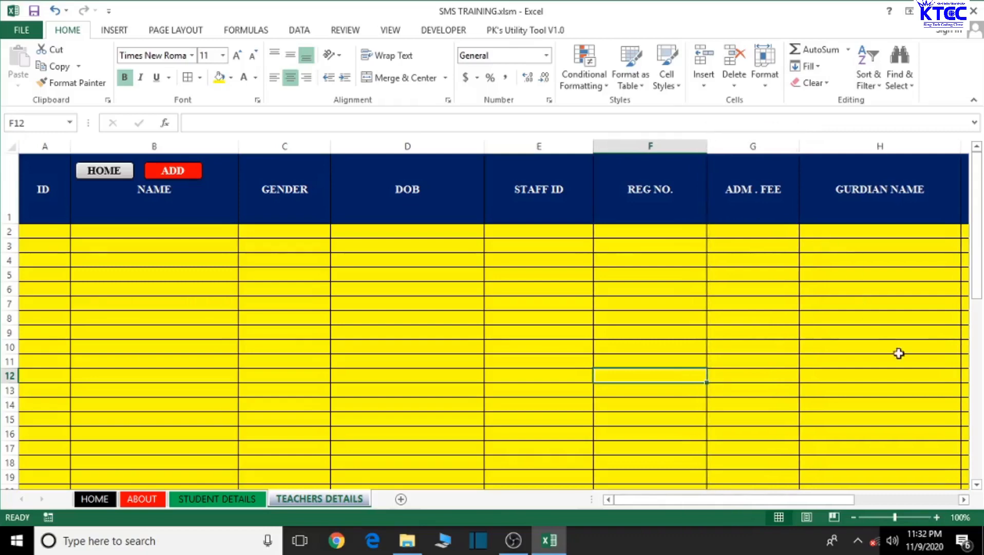
Step: Replace the ADM . FEE header in cell G1 with DATE OF FIRST APPOINTMENT and widen column G to about twice its width
click(781, 189)
key(F2)
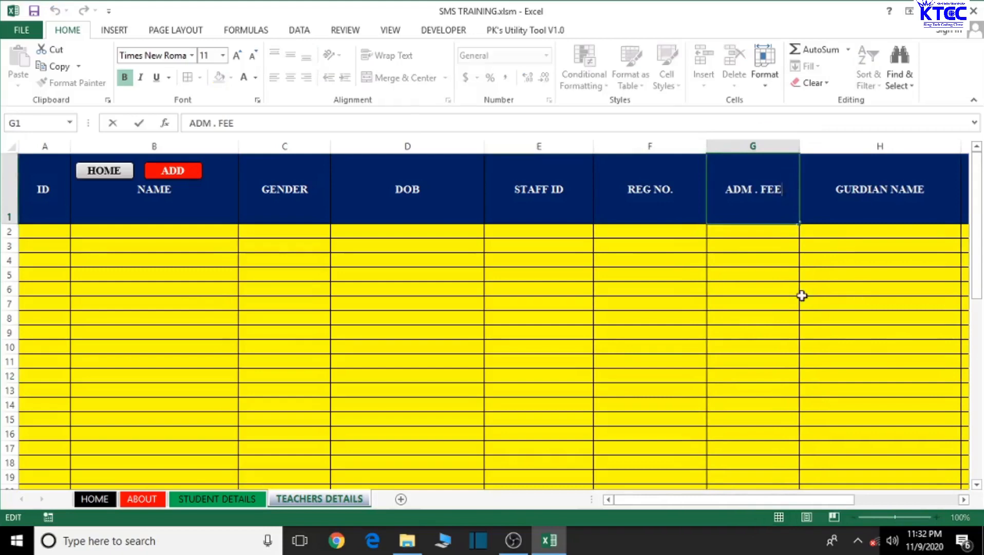
key(BackSpace)
key(BackSpace)
key(BackSpace)
key(BackSpace)
key(BackSpace)
key(BackSpace)
key(BackSpace)
key(BackSpace)
key(BackSpace)
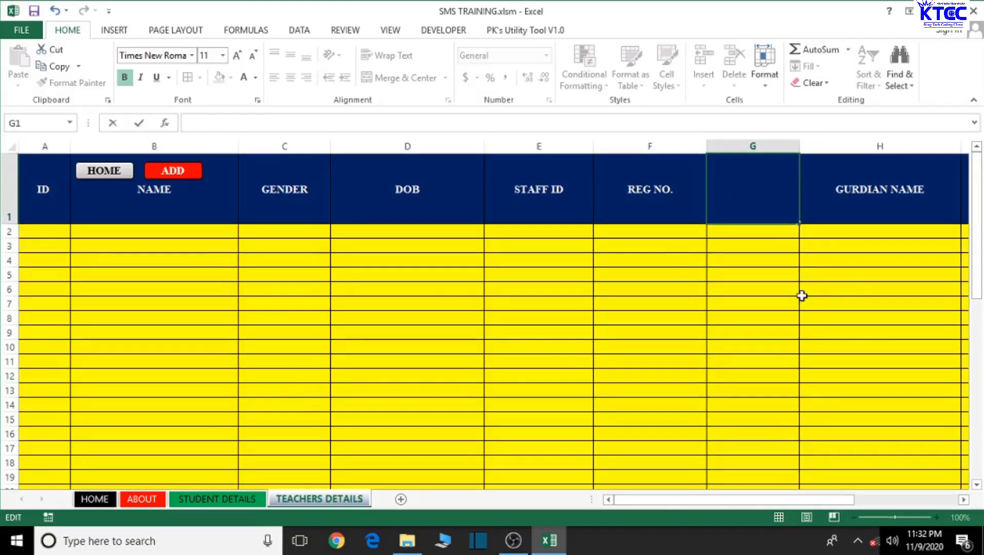
text(DATE OF F)
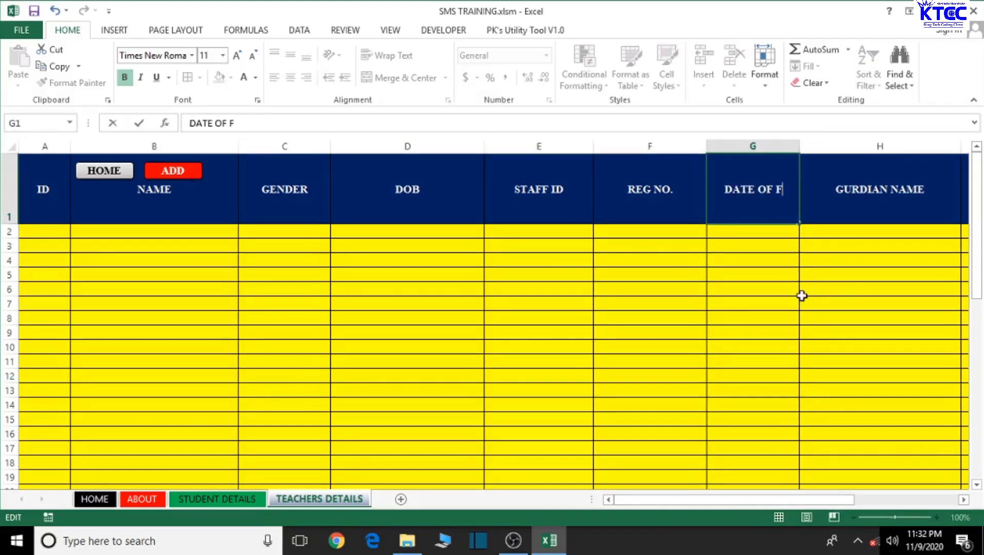
text(IRST A)
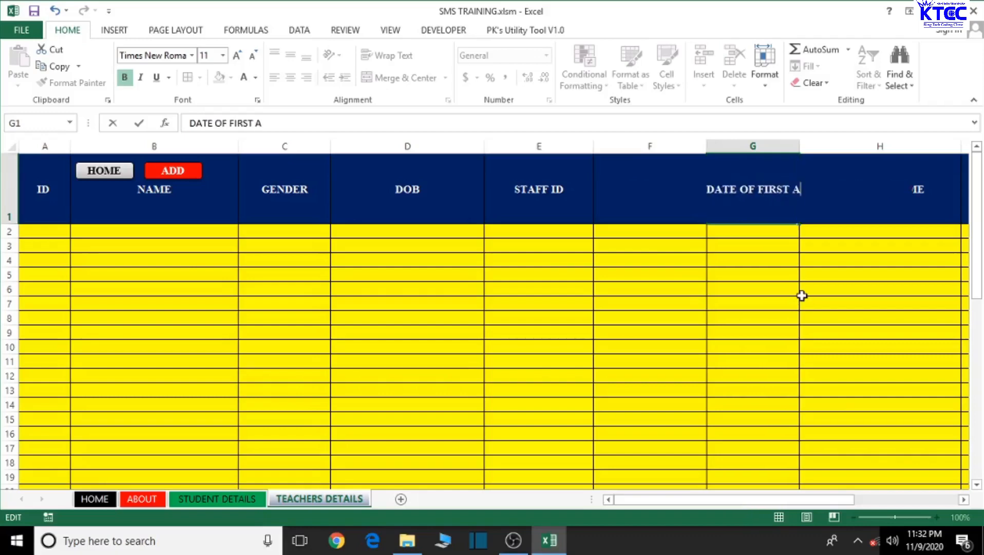
text(PPIN)
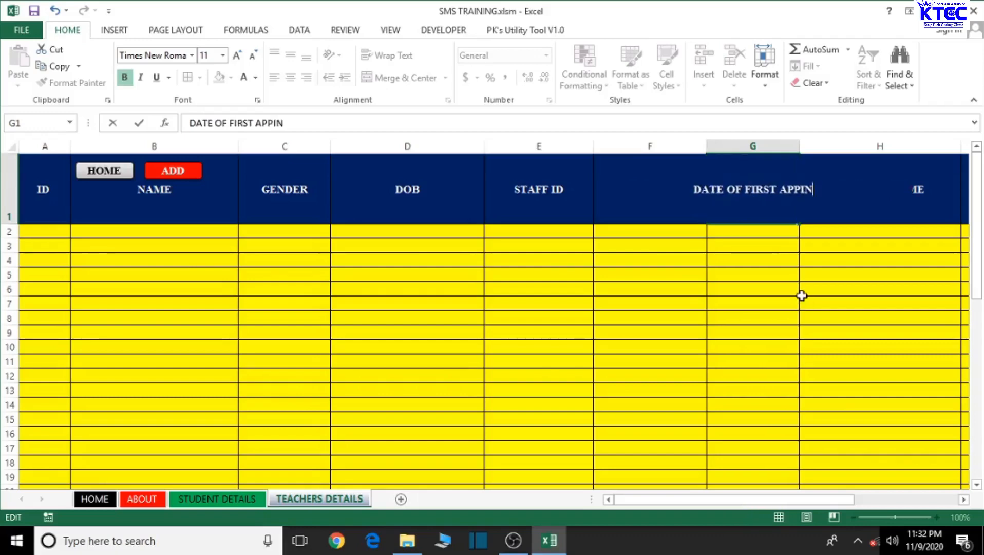
key(BackSpace)
text(O)
key(BackSpace)
key(BackSpace)
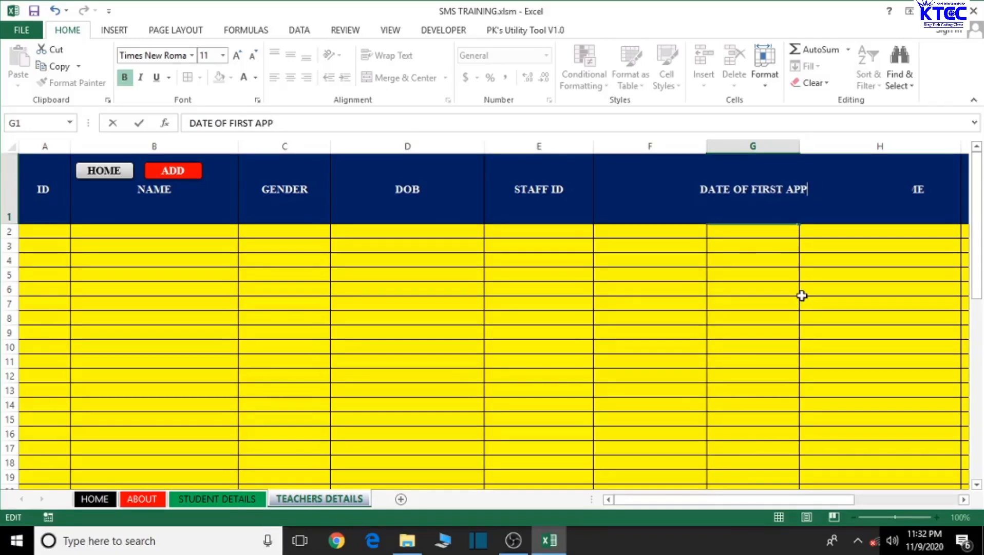
text(OINTMENT)
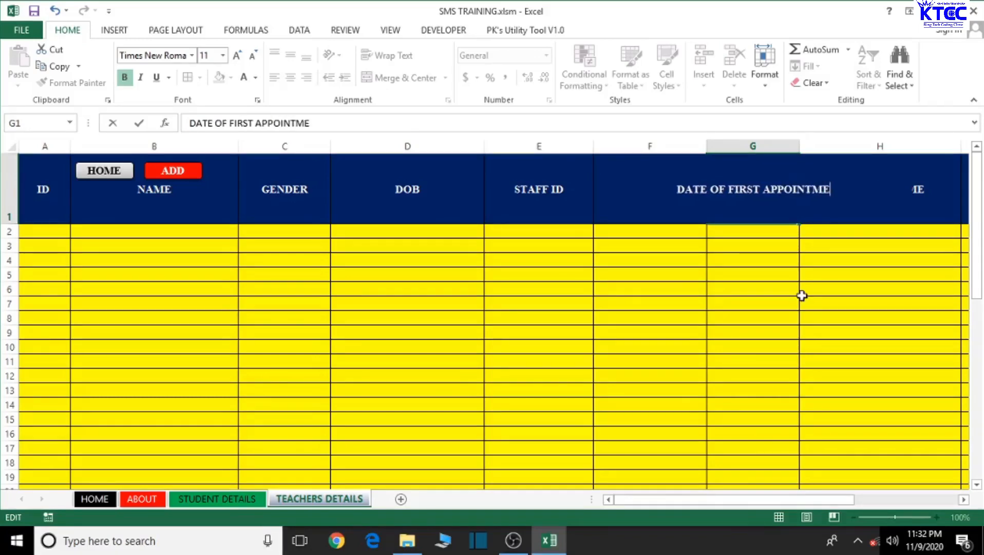
click(636, 314)
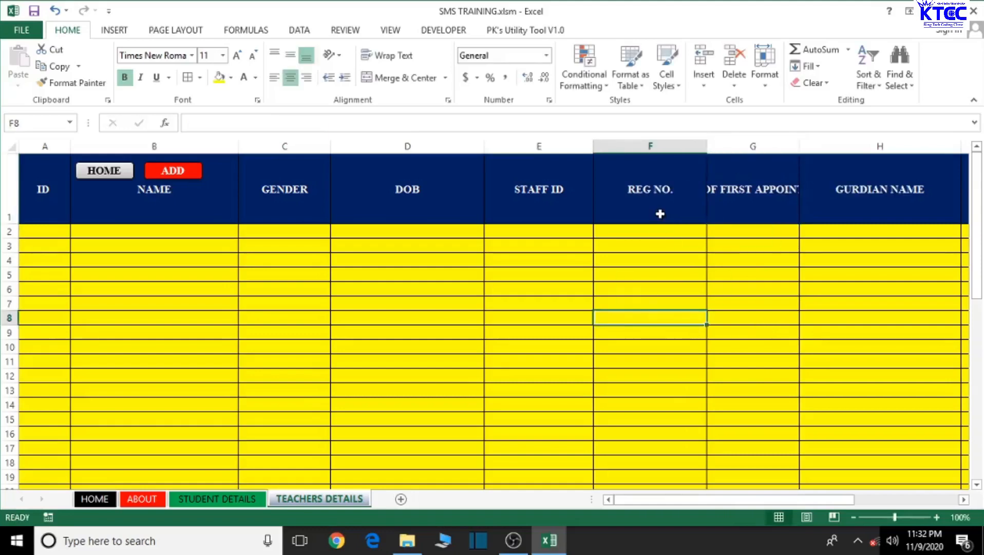
drag(803, 146, 908, 145)
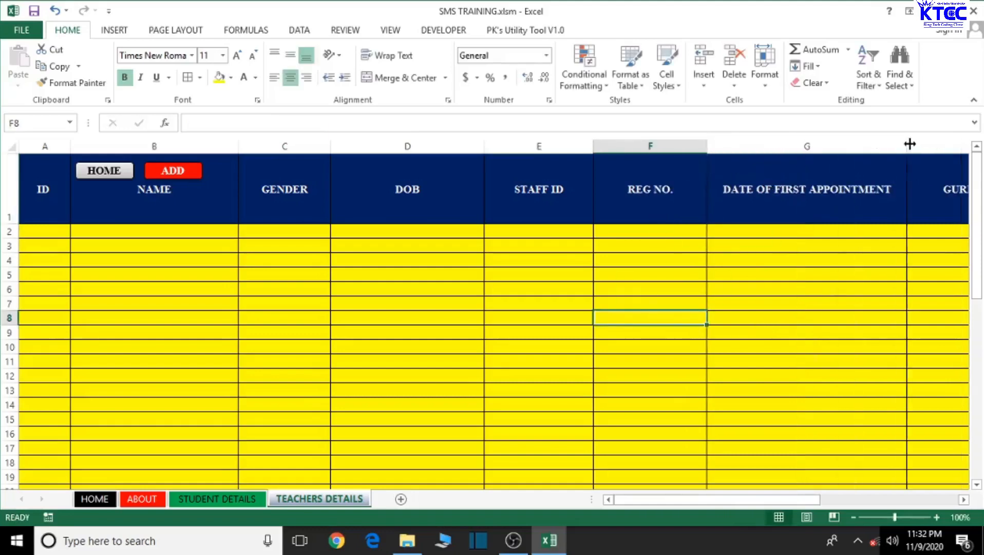
Step: Replace the ADDRESS header in cell I1 with SSNIT ID
click(964, 500)
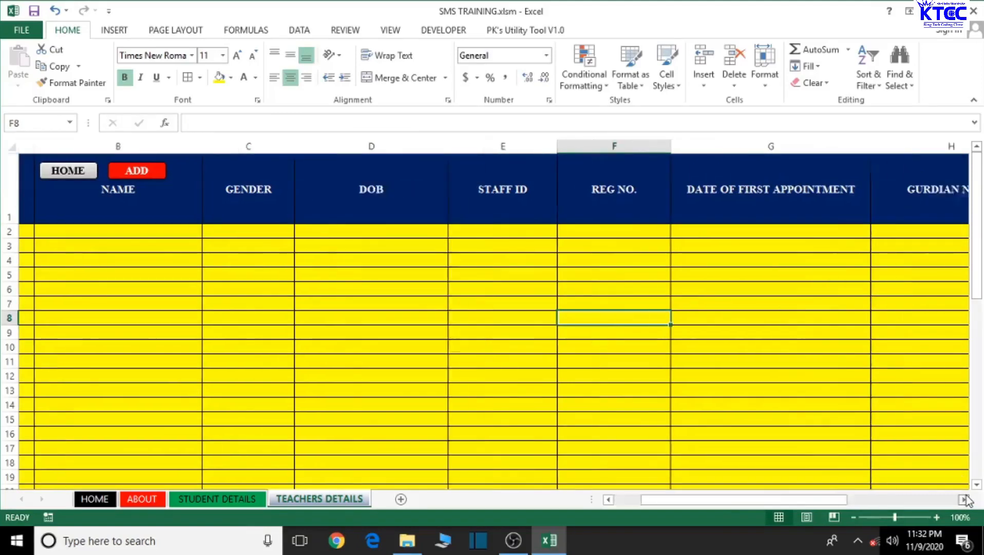
click(964, 499)
click(964, 500)
click(964, 499)
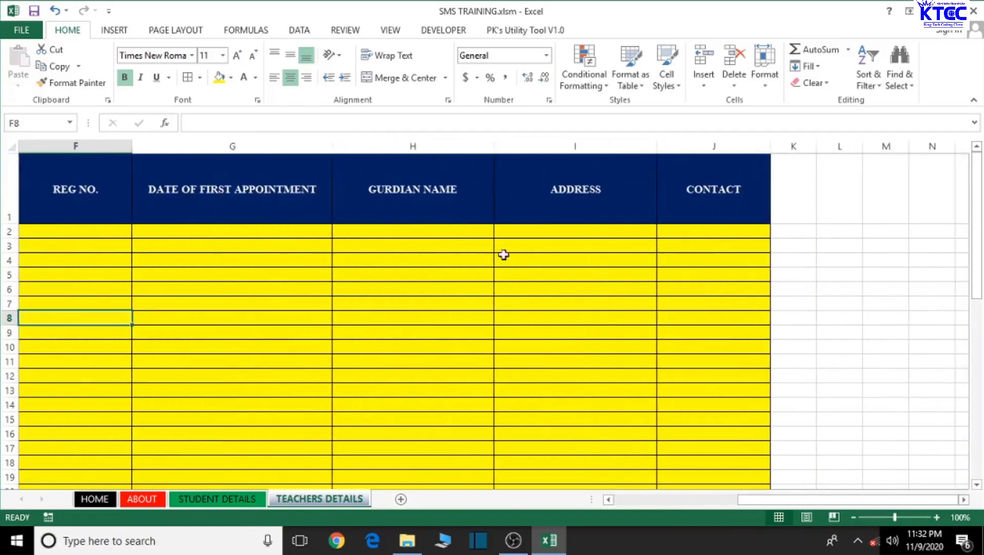
click(459, 214)
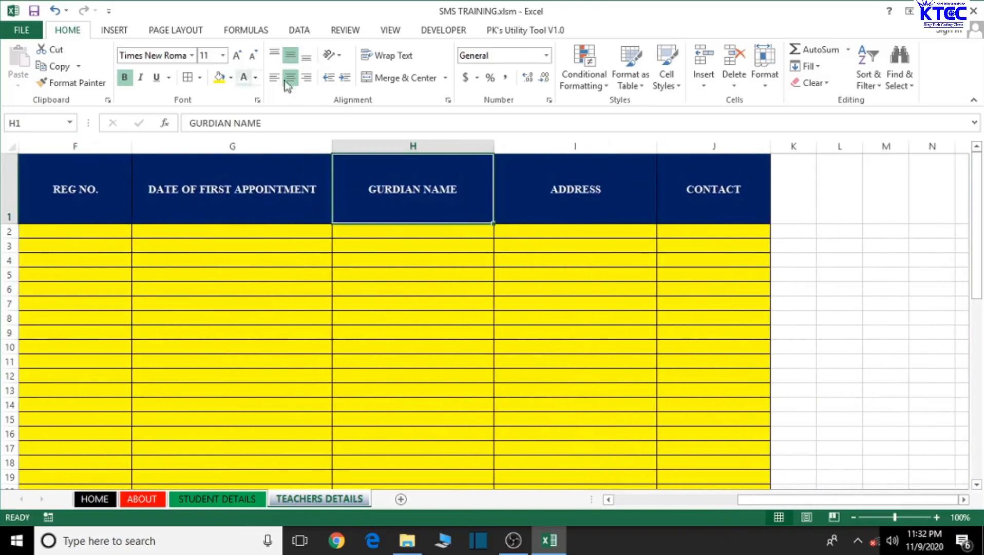
double_click(619, 186)
key(BackSpace)
key(BackSpace)
key(BackSpace)
key(BackSpace)
key(BackSpace)
key(BackSpace)
key(BackSpace)
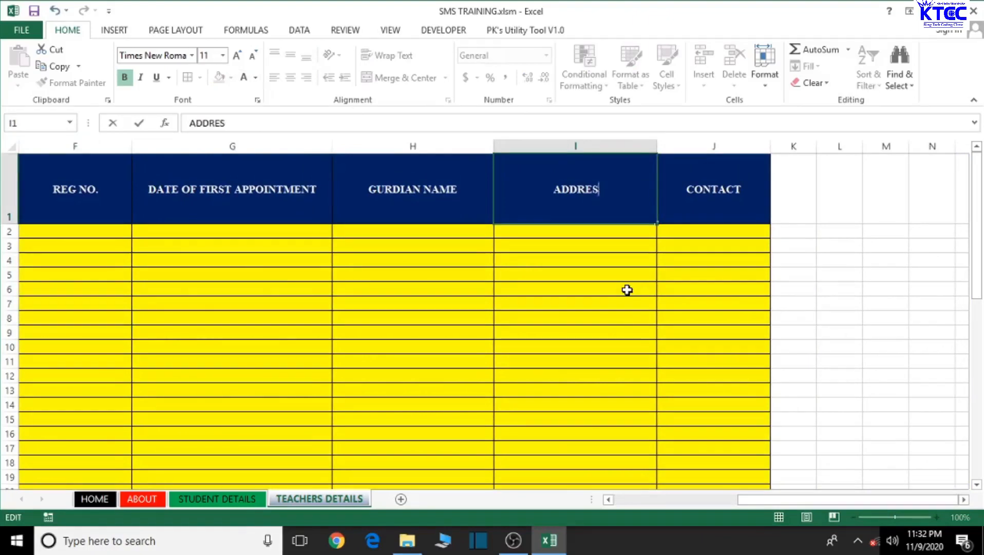
text(SSN)
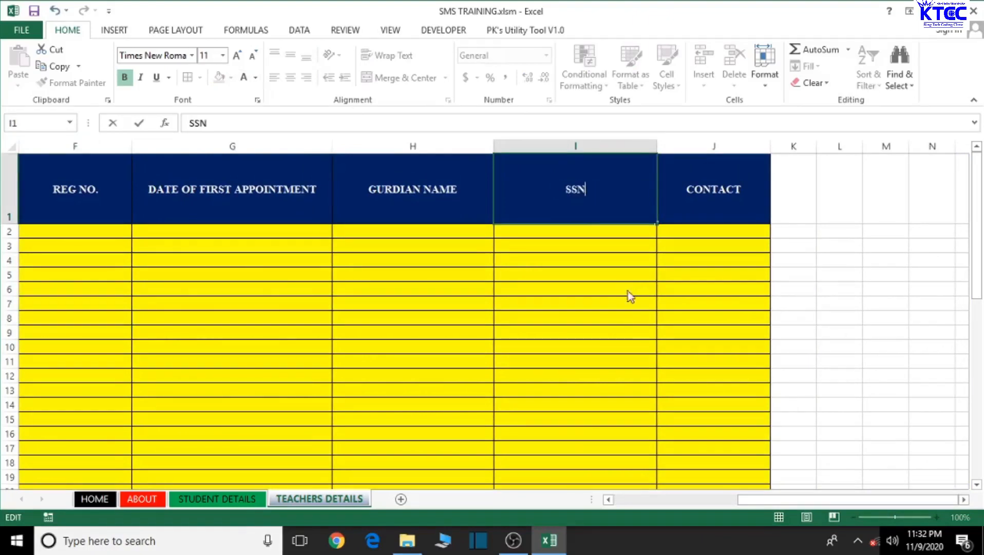
text(IT ID)
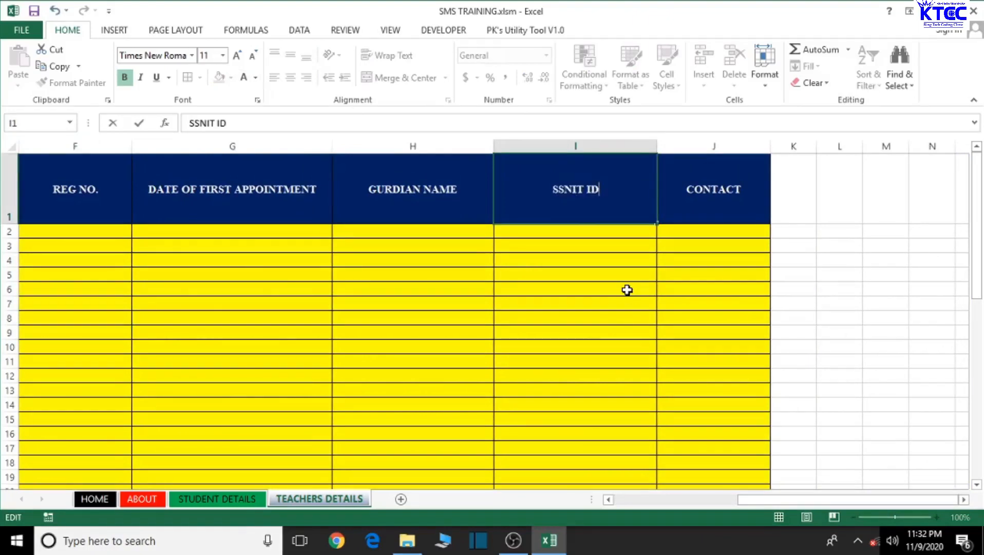
click(627, 290)
Step: Narrow column I by about a quarter and replace the GURDIAN NAME header in cell H1 with SSNIT ID
drag(658, 149, 613, 146)
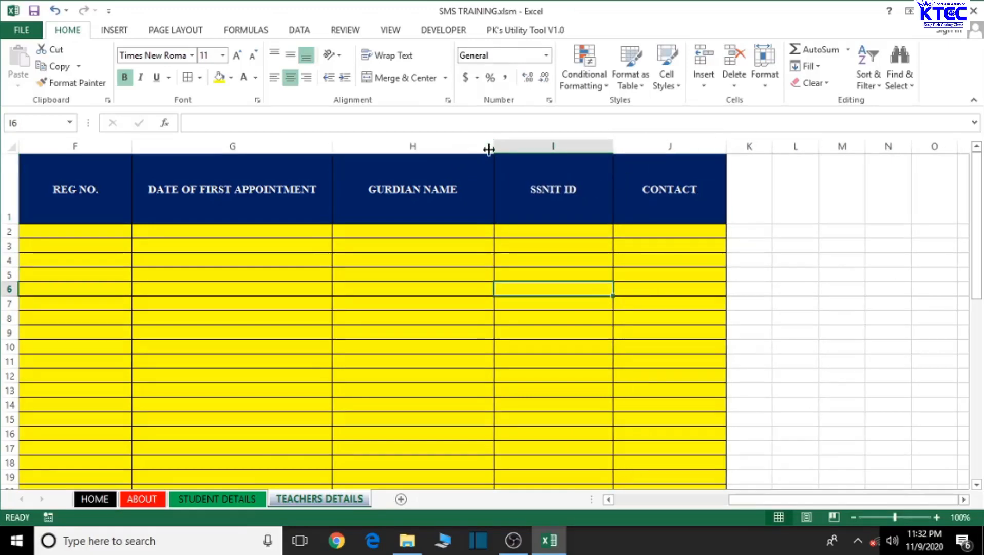
double_click(469, 189)
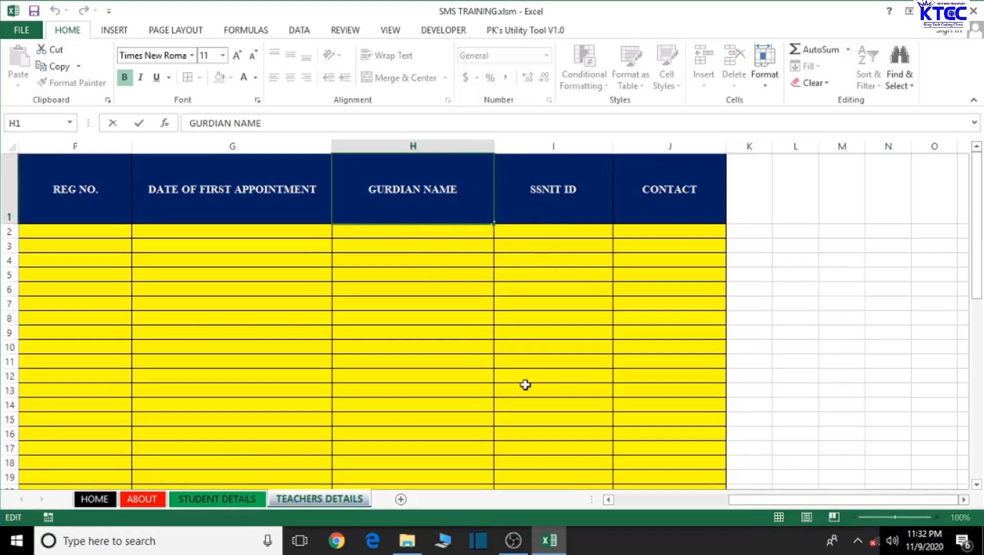
key(BackSpace)
key(BackSpace)
key(BackSpace)
key(BackSpace)
key(BackSpace)
key(BackSpace)
key(BackSpace)
key(BackSpace)
key(BackSpace)
key(BackSpace)
key(BackSpace)
key(BackSpace)
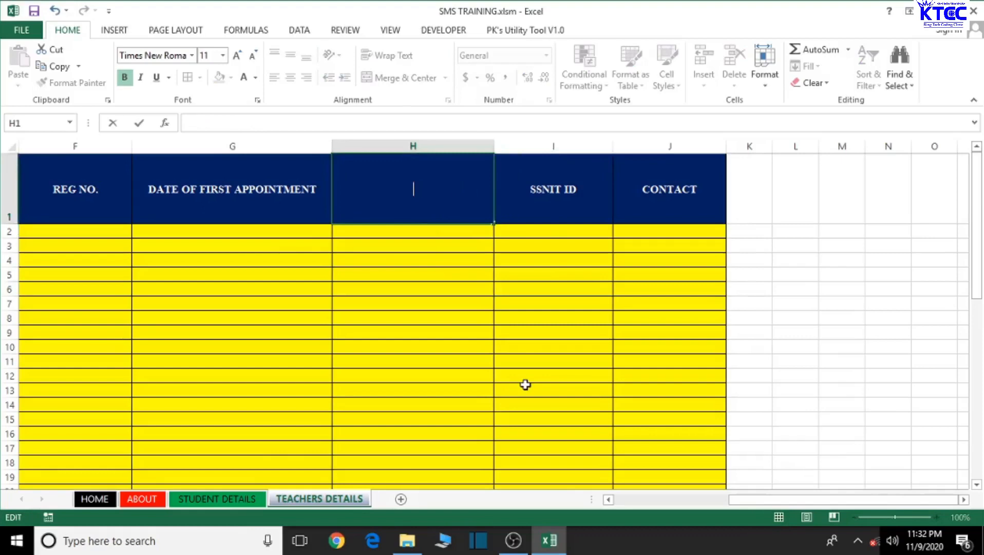
text(SSNIT ID)
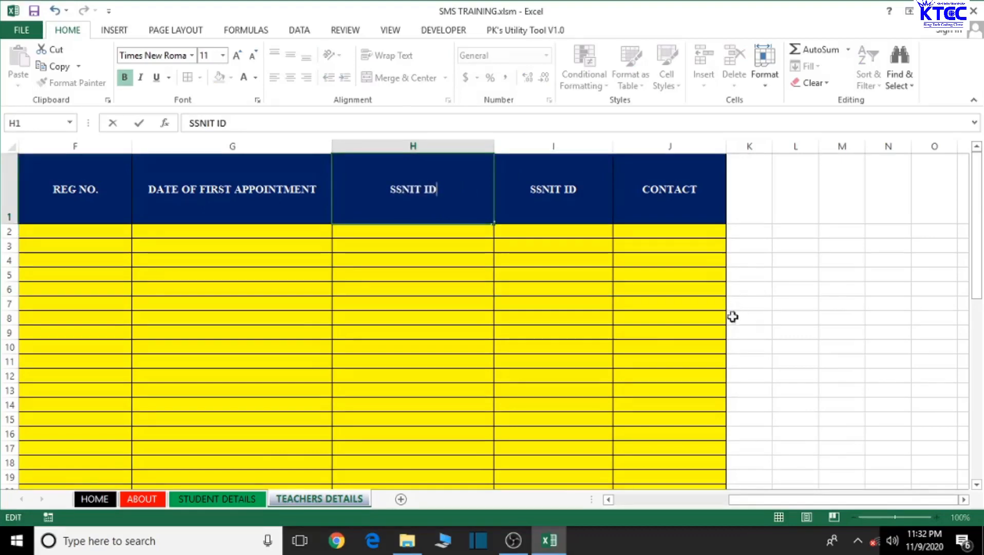
Step: Replace the header in cell I1 with DESIGNATION
click(575, 181)
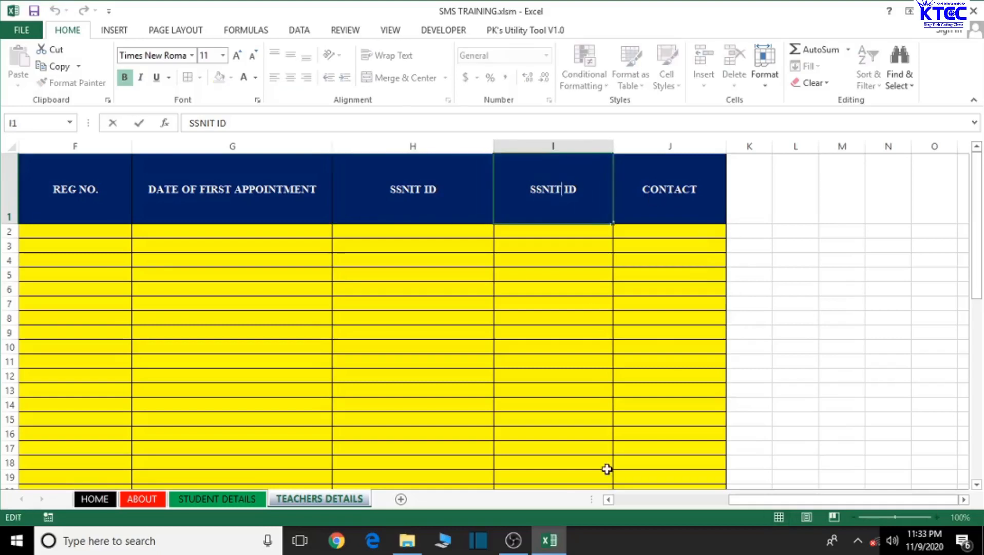
key(BackSpace)
key(BackSpace)
key(BackSpace)
key(BackSpace)
key(BackSpace)
key(BackSpace)
key(BackSpace)
key(BackSpace)
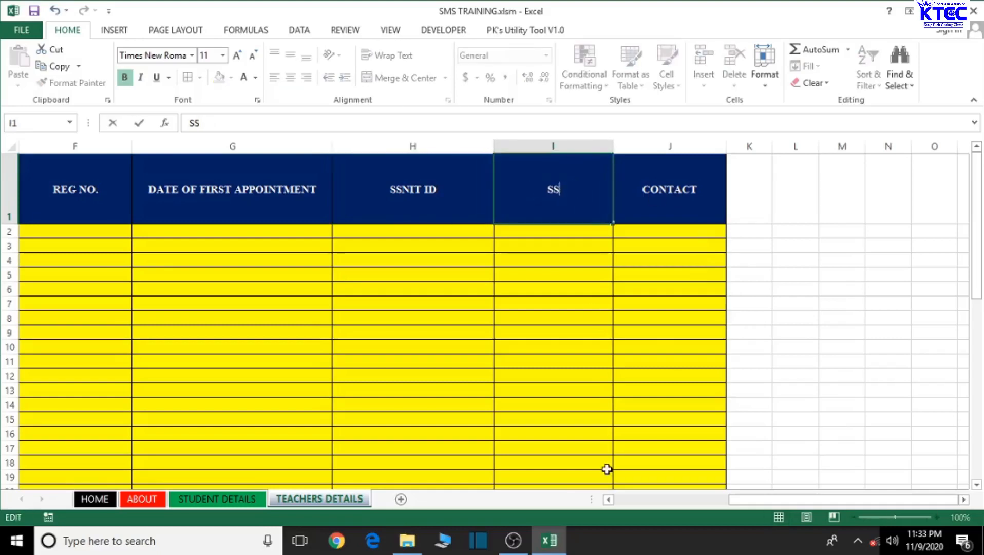
text(DESIG)
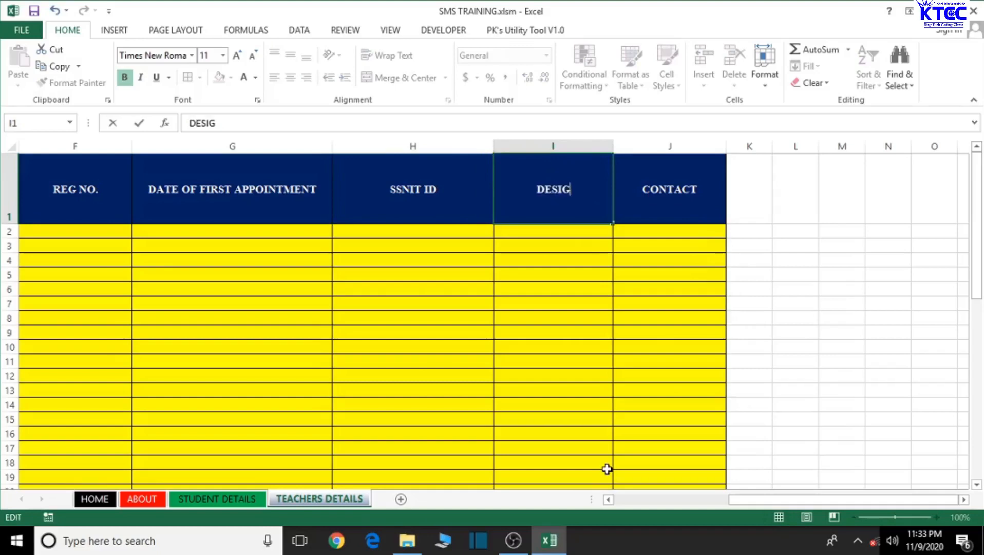
text(NATION)
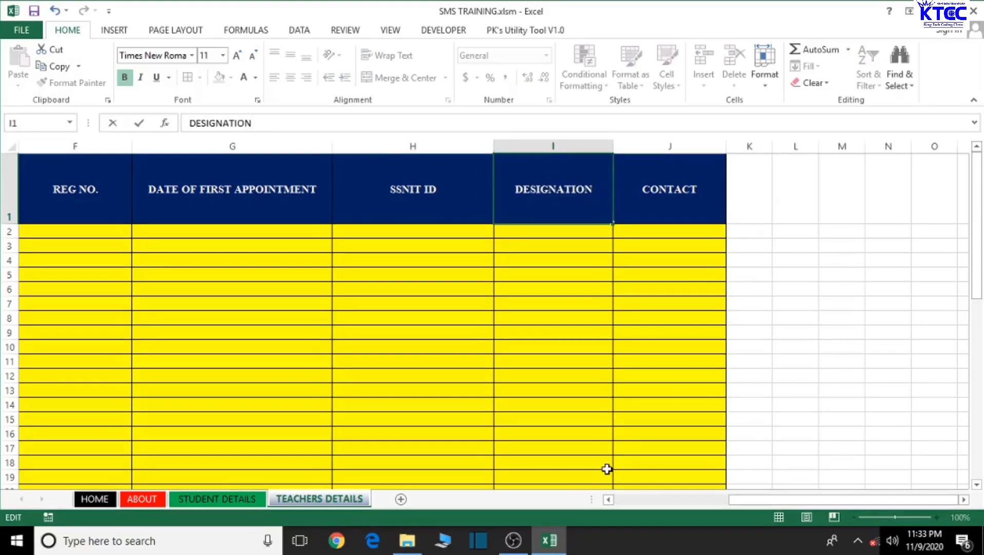
click(660, 368)
Step: Replace the CONTACT header in cell J1 with ACCADEMIC QUALIFICATION and widen column J so the full header fits
click(680, 213)
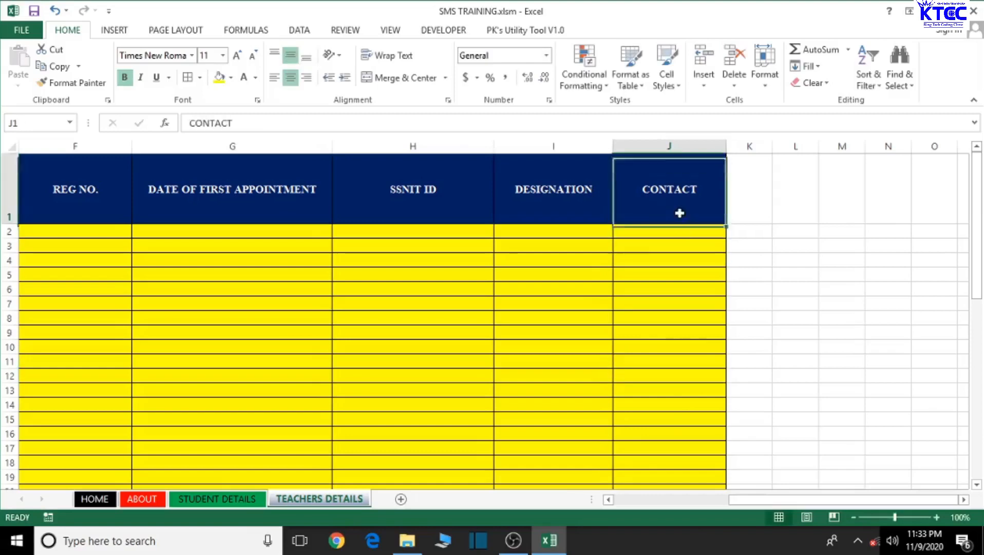
double_click(680, 213)
key(BackSpace)
key(BackSpace)
key(BackSpace)
key(BackSpace)
key(BackSpace)
key(BackSpace)
key(BackSpace)
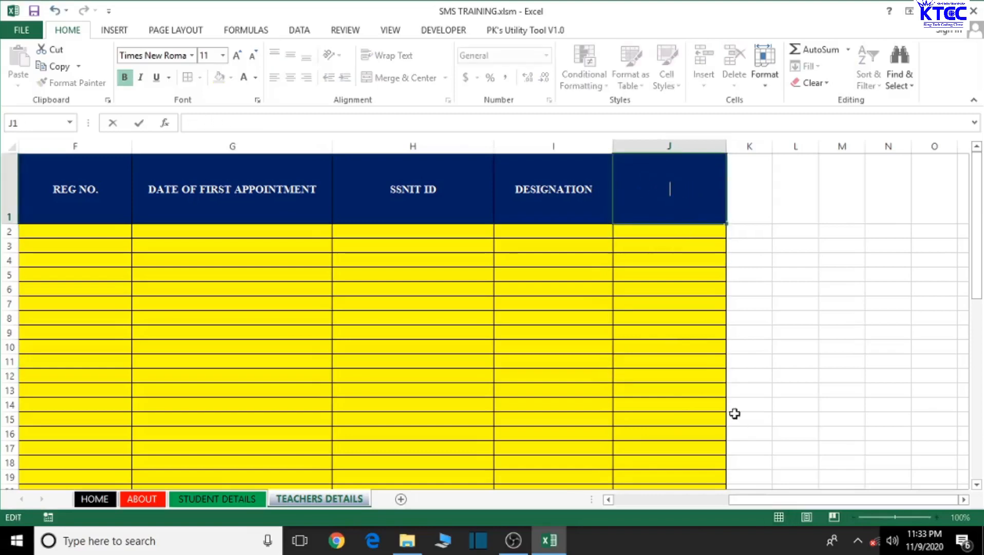
text(ACCADEMI)
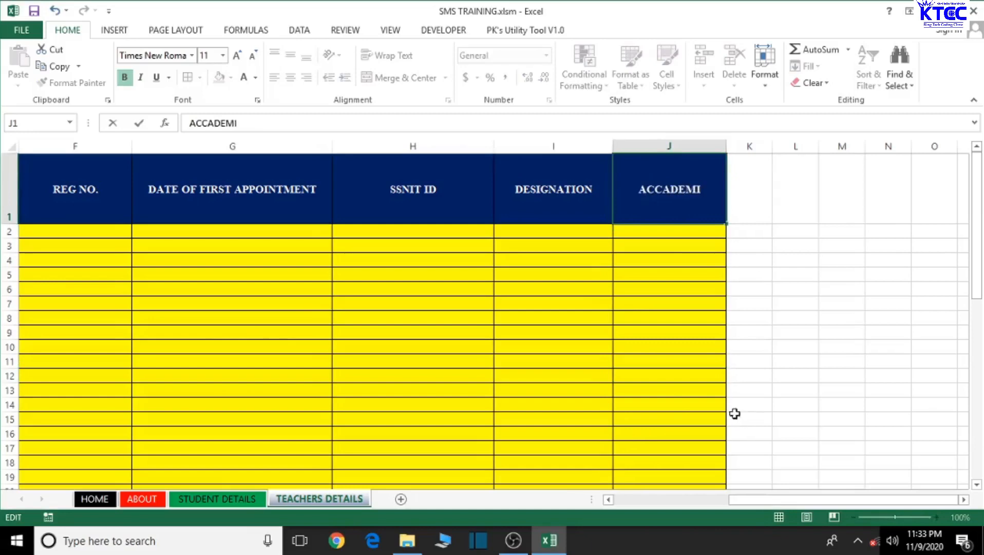
text(C )
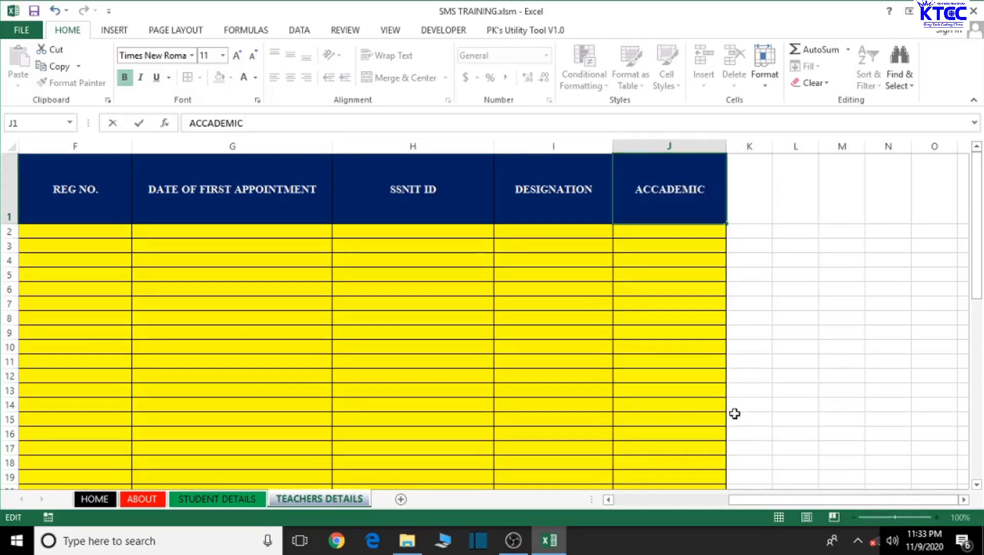
text(QUALI)
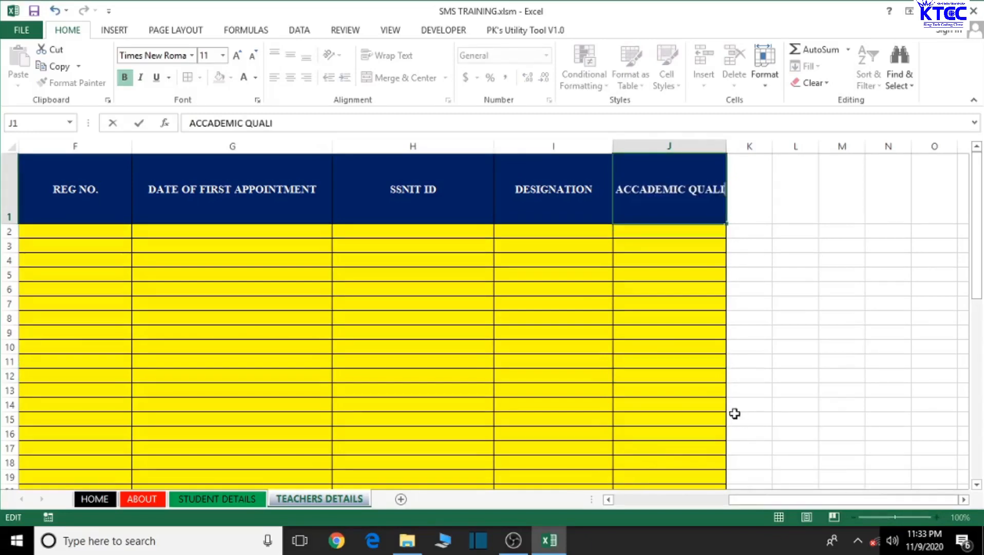
text(FICATION)
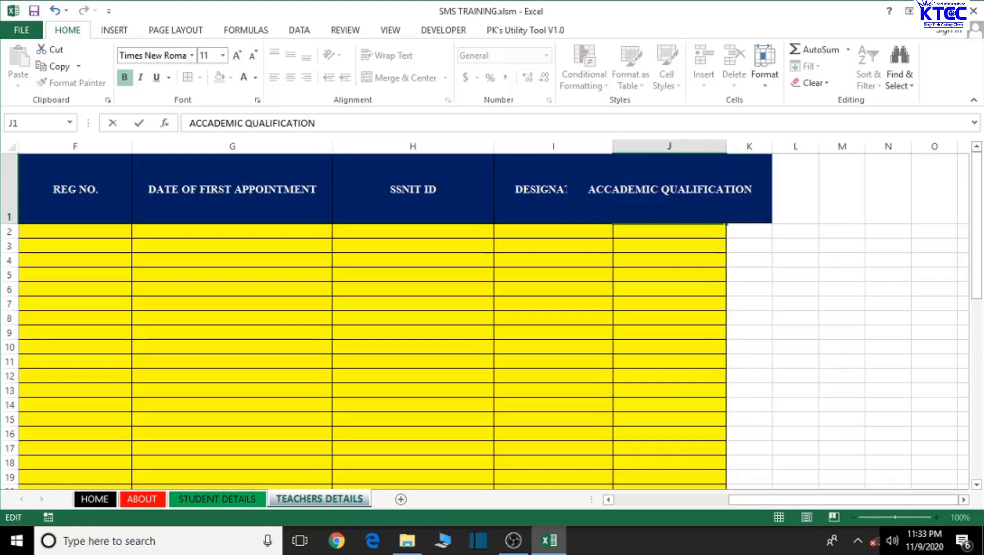
click(795, 333)
drag(727, 150, 803, 153)
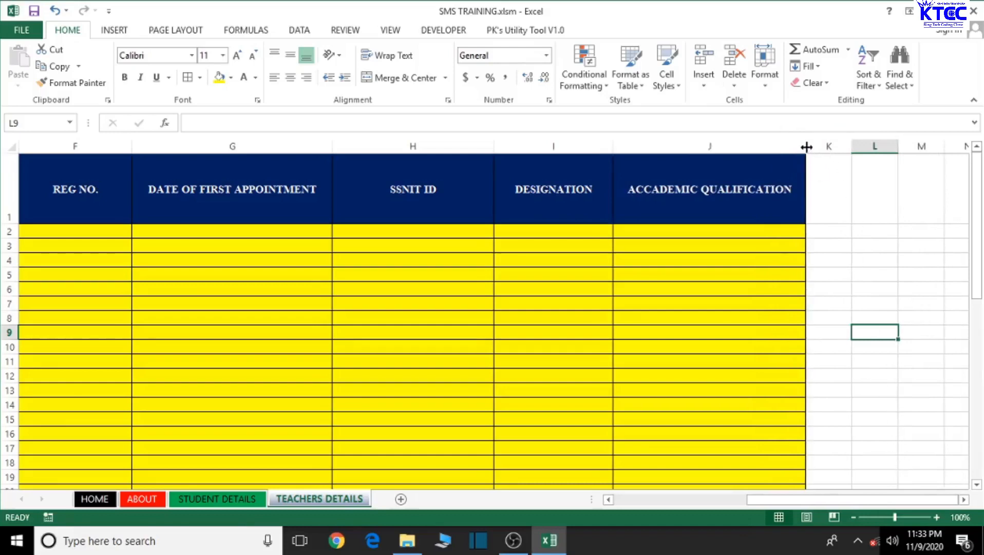
Step: Narrow column J slightly and insert a new column K directly after ACCADEMIC QUALIFICATION
drag(806, 147, 800, 148)
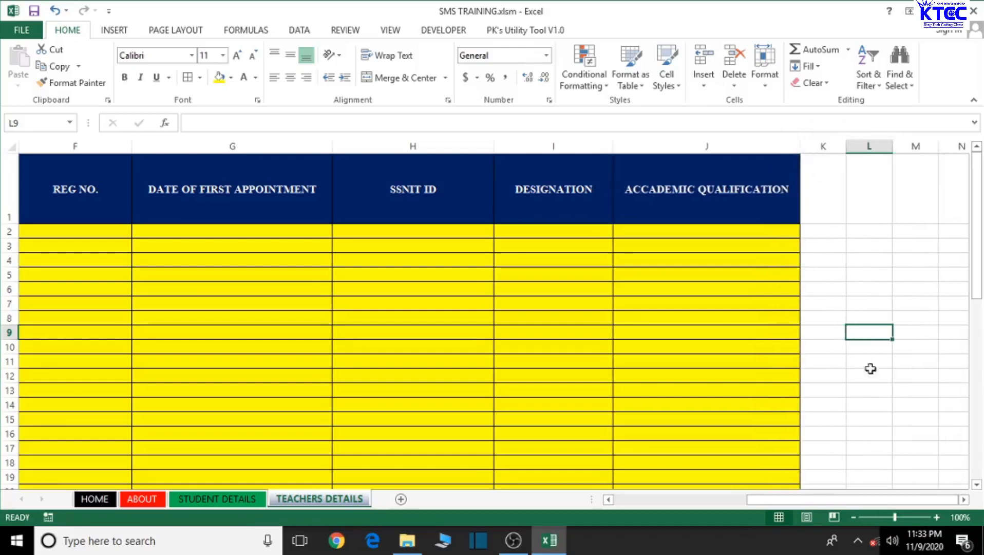
double_click(964, 500)
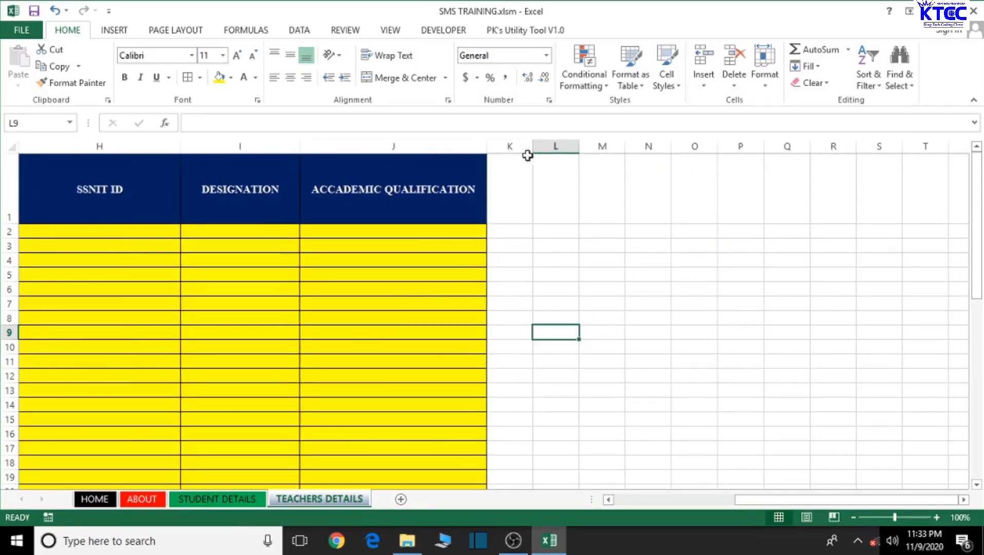
click(517, 143)
right_click(516, 142)
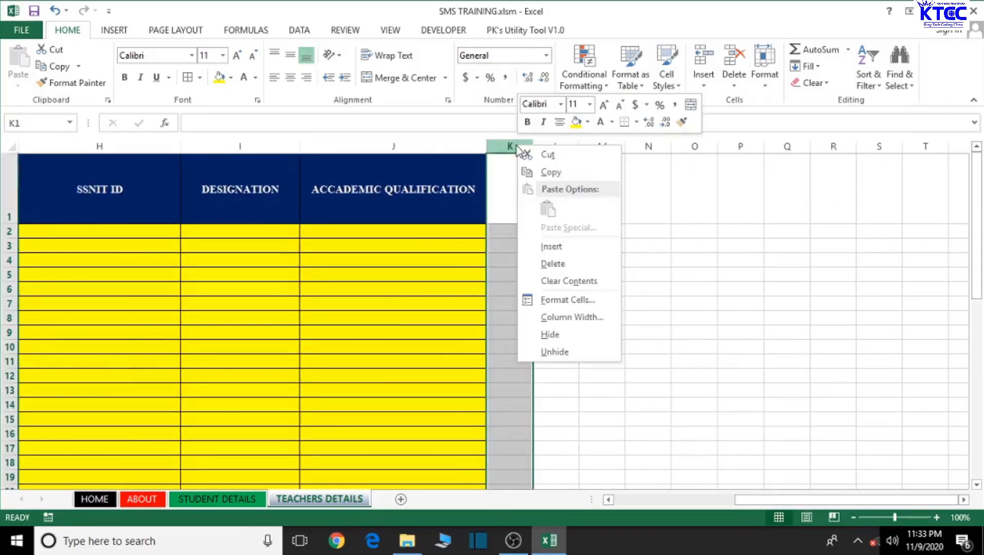
click(578, 250)
click(633, 361)
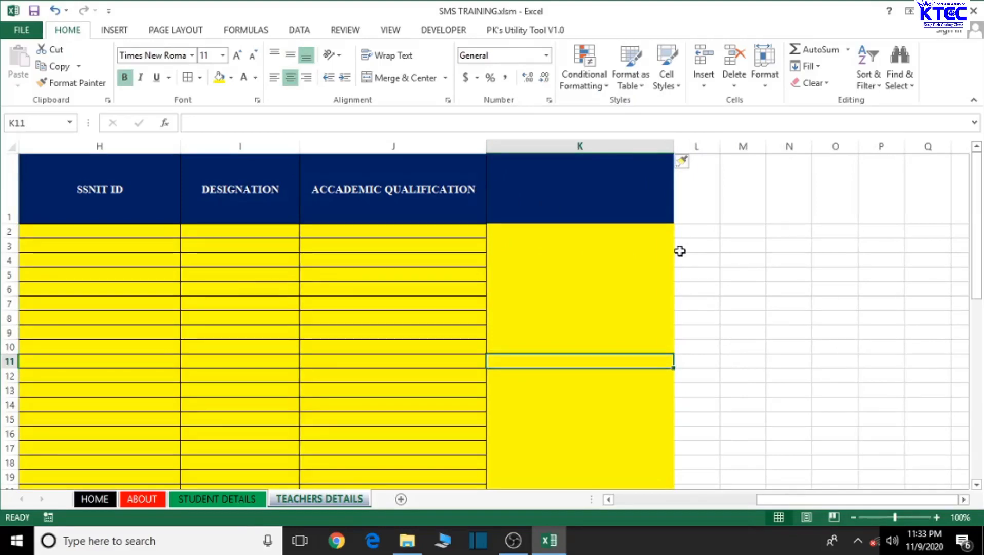
Step: Insert four more columns at K so that the table's header and fill formatting extends through column O
click(554, 144)
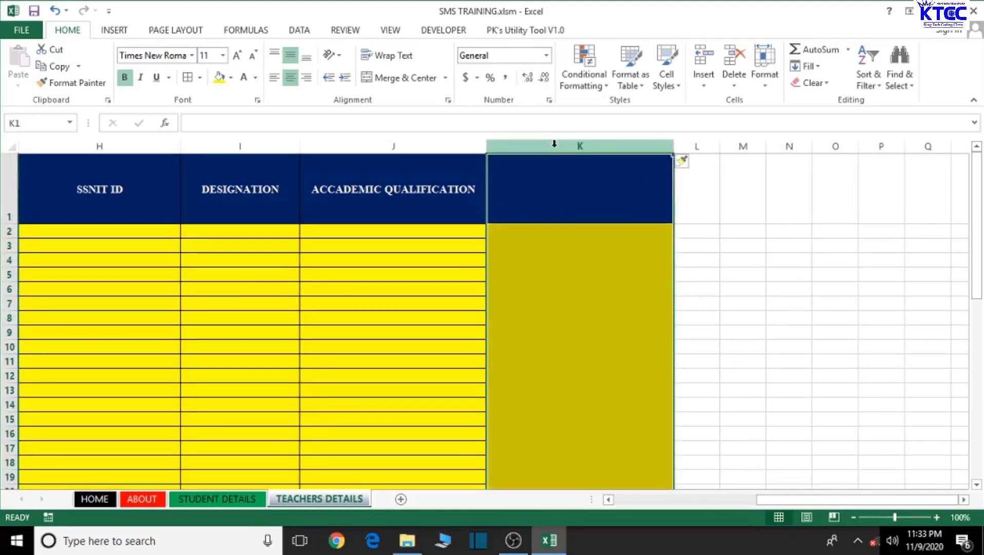
right_click(598, 140)
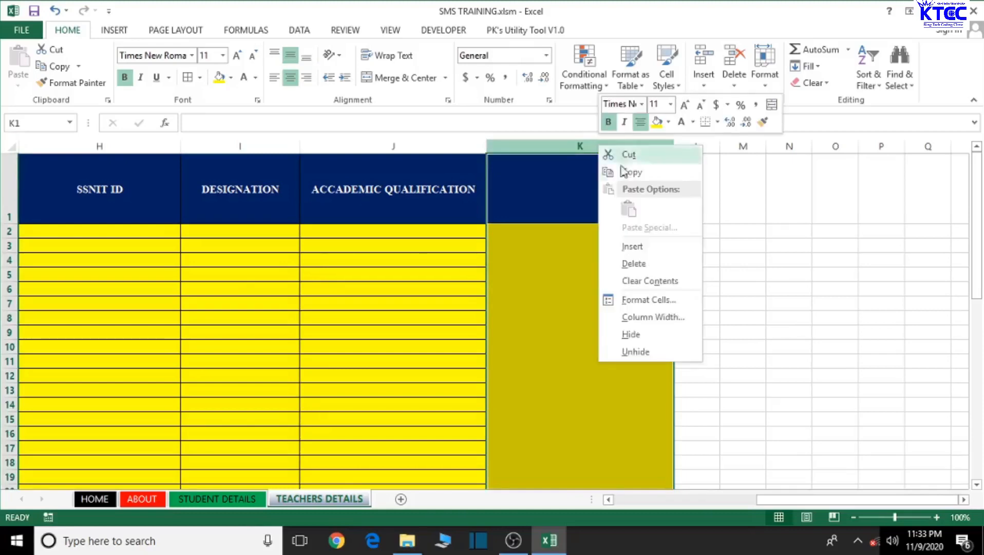
click(644, 242)
right_click(614, 146)
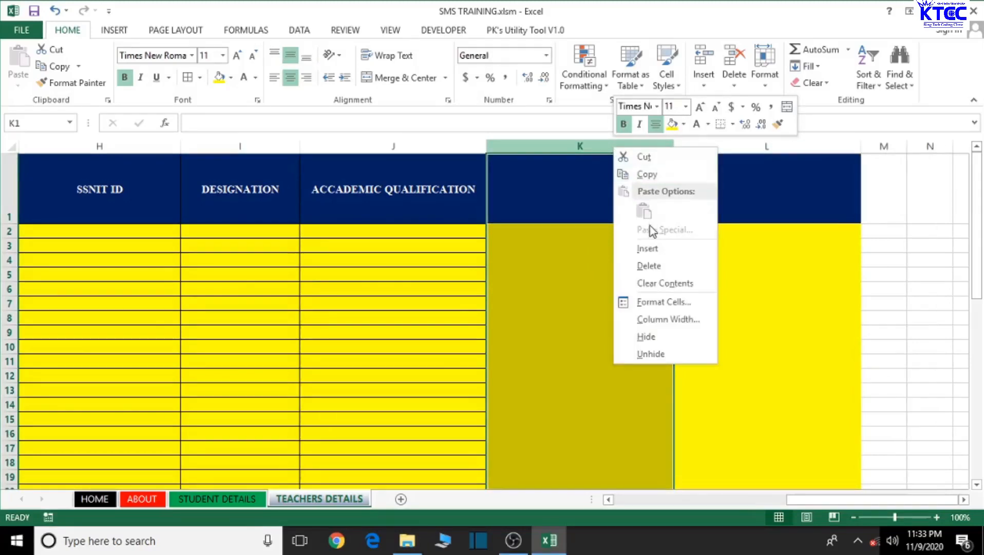
click(655, 248)
right_click(613, 147)
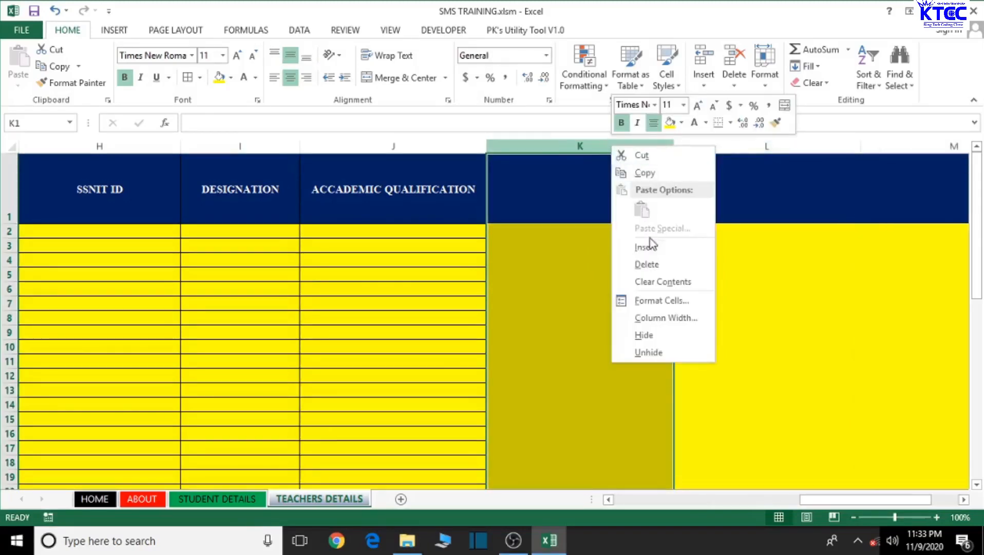
click(650, 248)
right_click(605, 145)
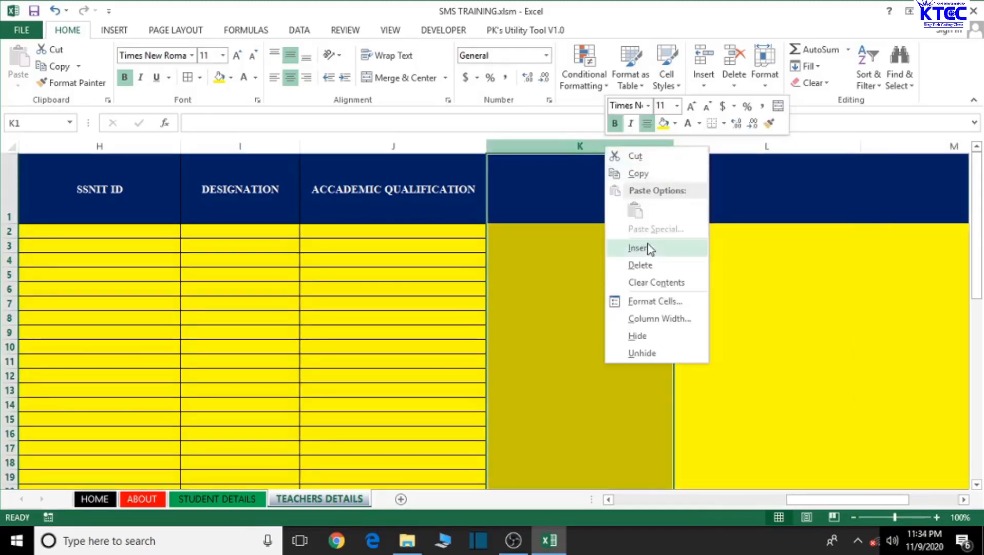
click(612, 246)
click(843, 315)
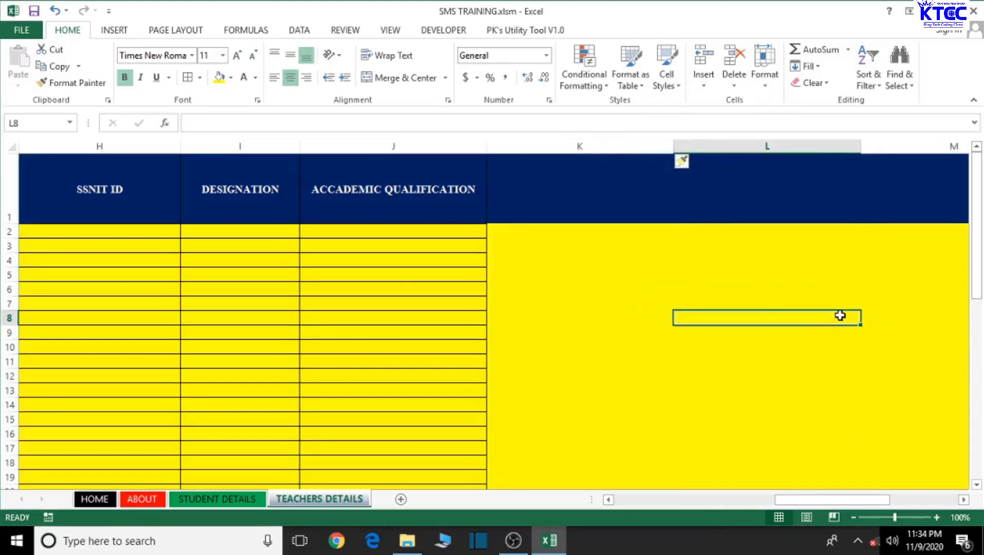
Step: Apply cell borders to the new columns K to O, from the header row down to the table's last row
click(645, 274)
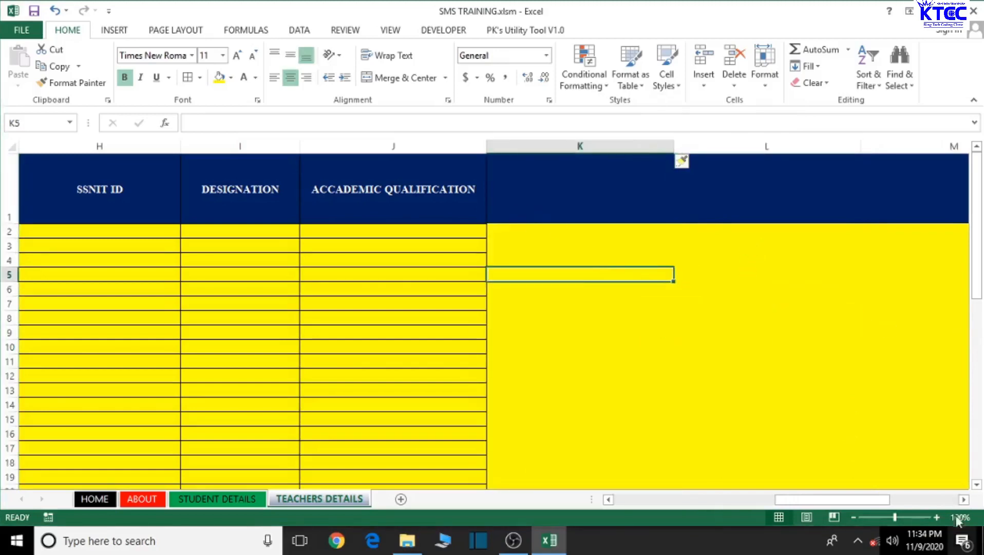
click(964, 500)
click(964, 499)
click(964, 500)
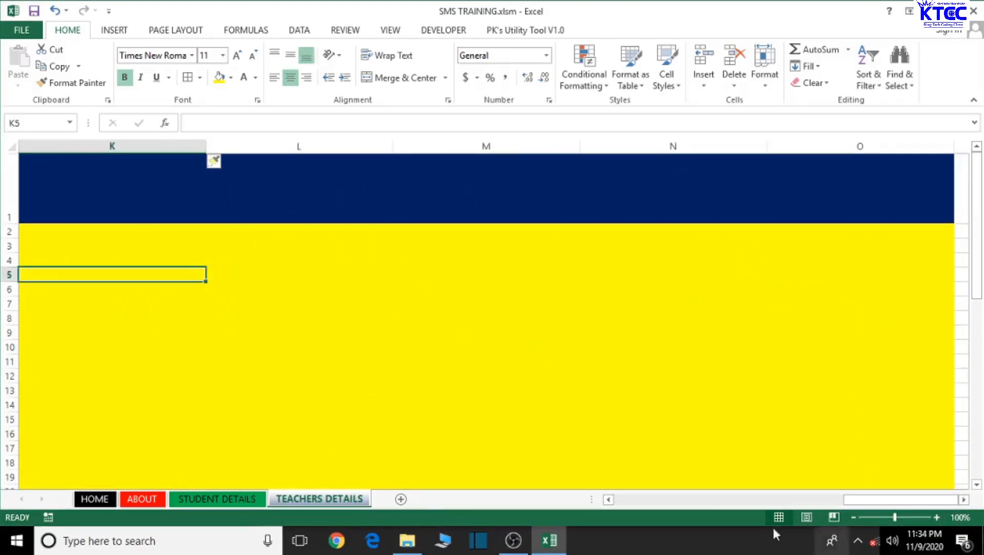
click(609, 499)
click(609, 500)
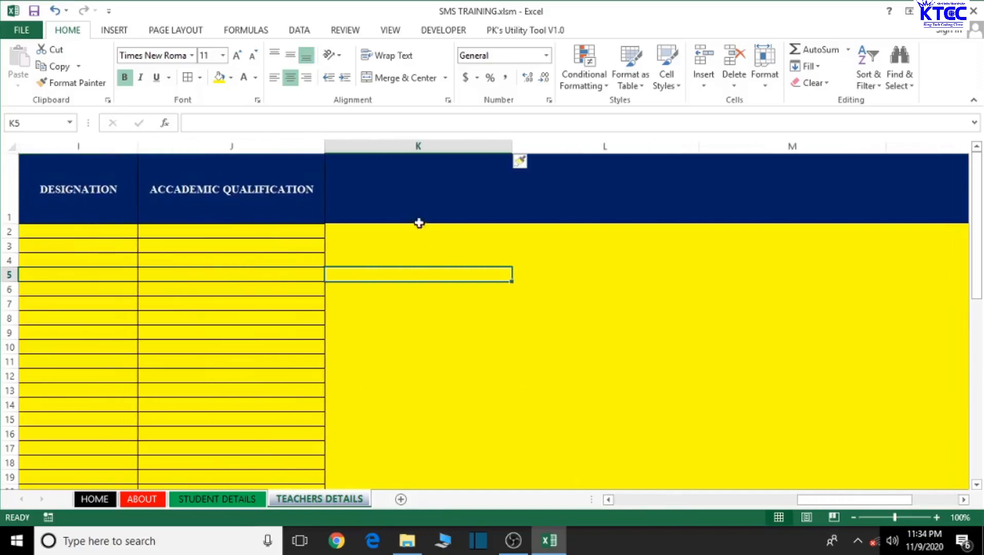
click(347, 161)
drag(346, 161, 949, 458)
drag(905, 500, 954, 503)
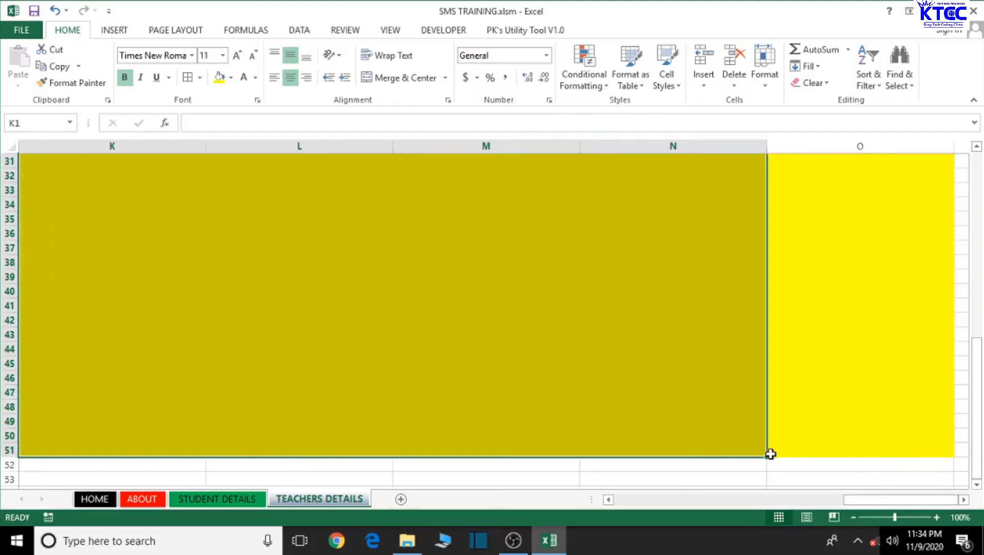
drag(767, 457, 908, 468)
scroll(874, 448, up, 10)
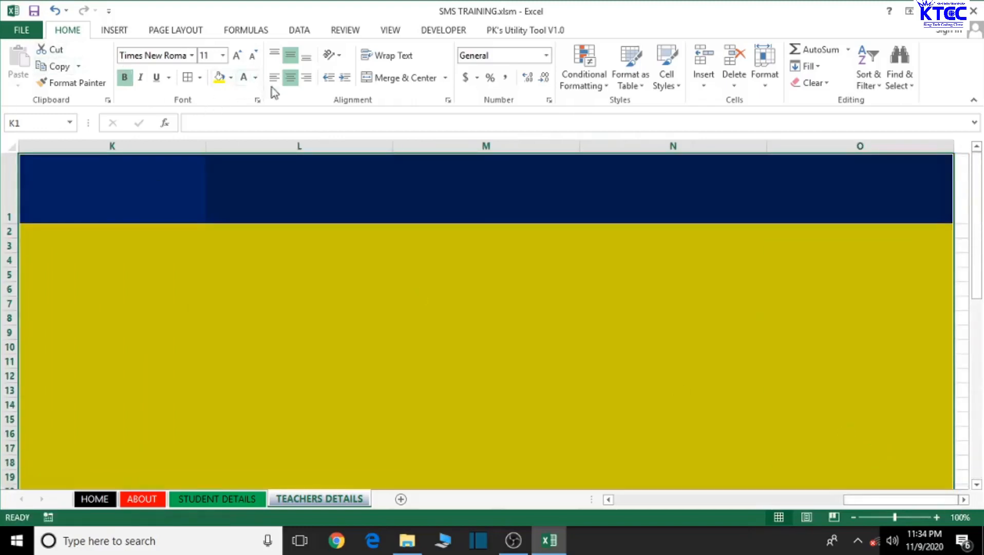
click(187, 78)
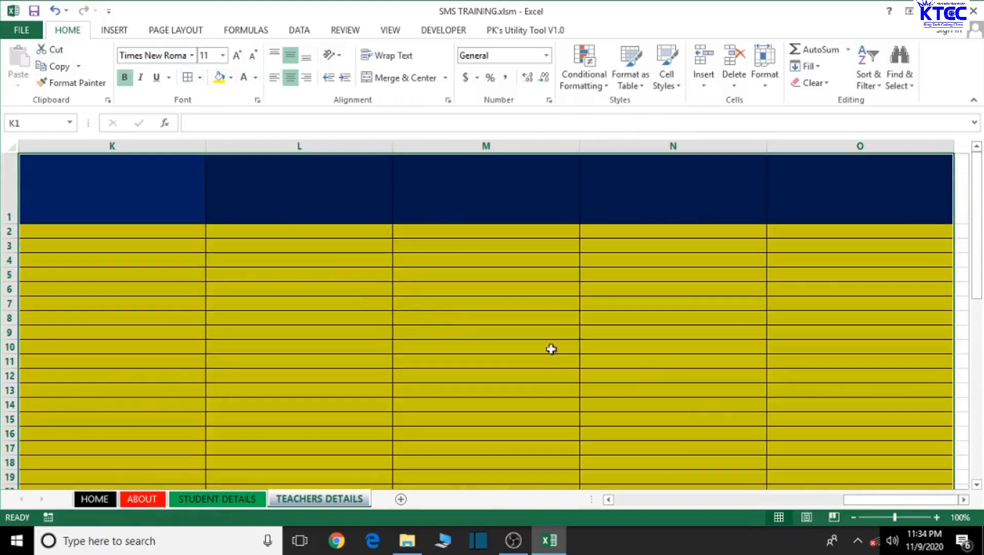
Step: Enter the header PROF QUALIFICATION in cell K1
click(609, 500)
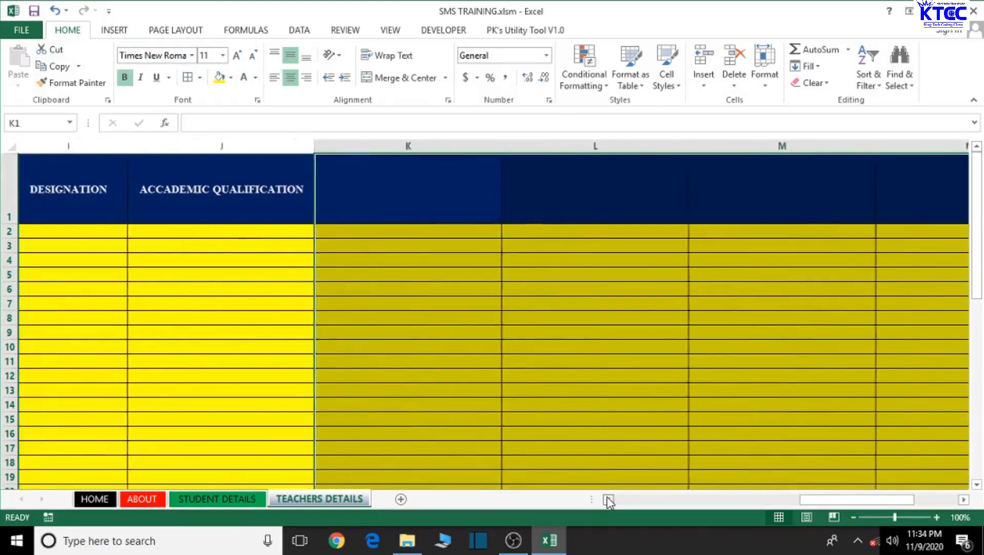
click(537, 210)
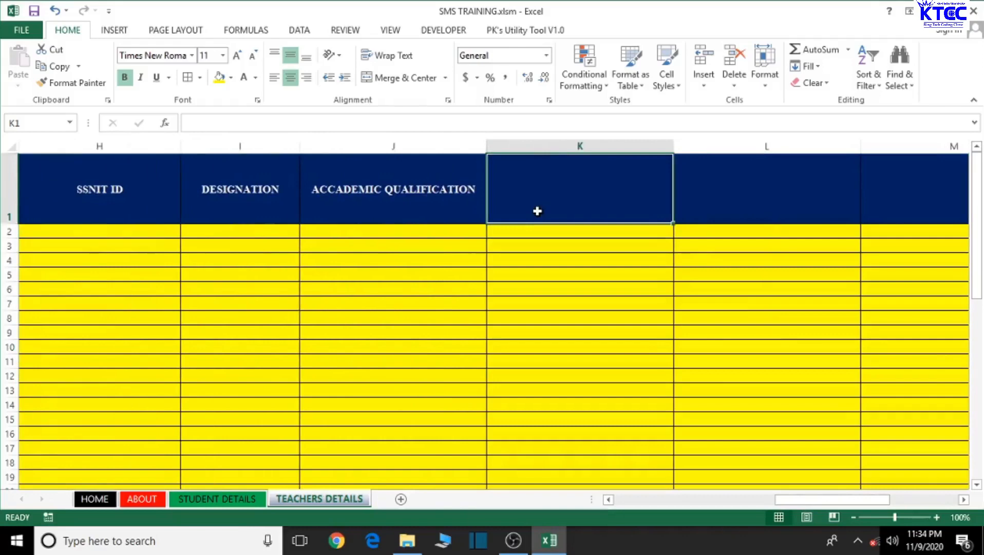
double_click(537, 210)
text(PR)
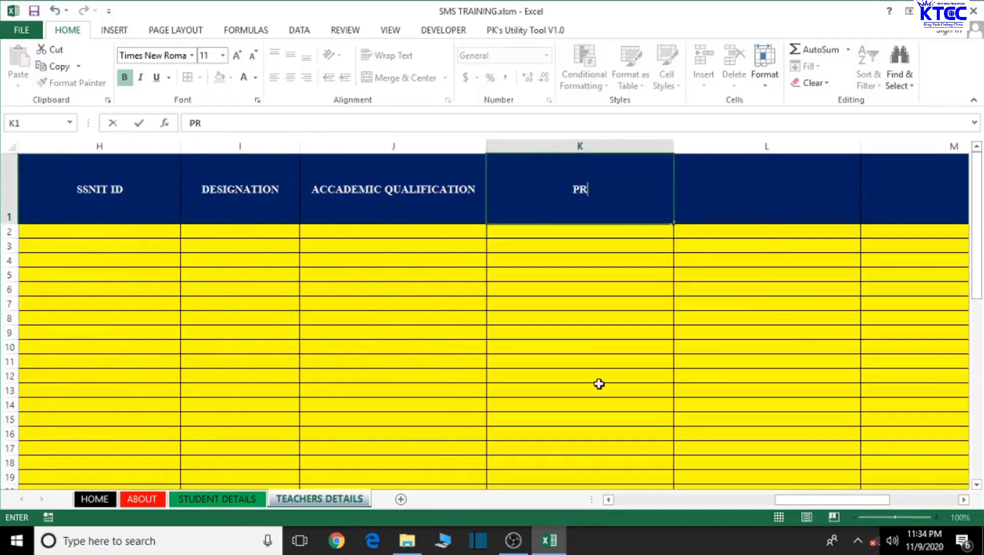
text(OF QUA)
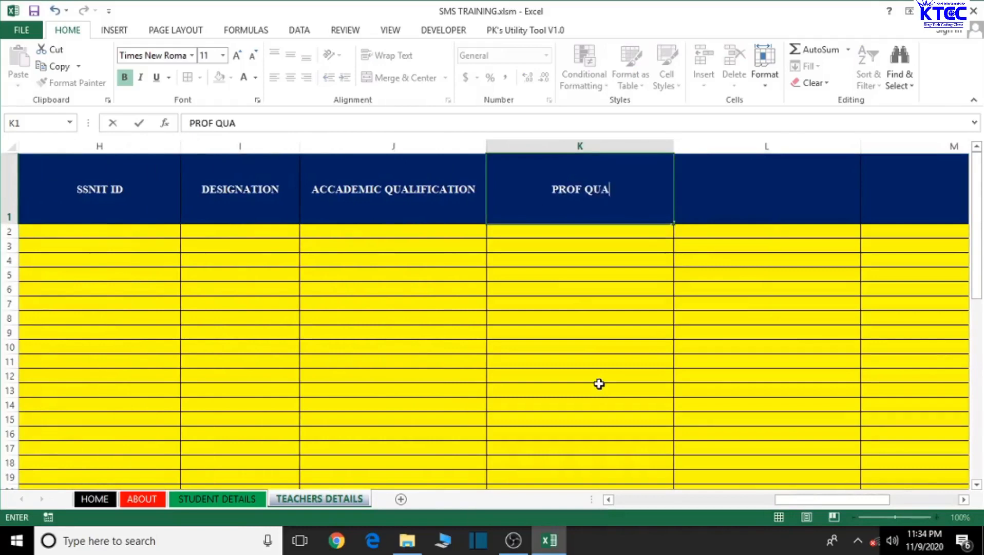
text(LIFICATION)
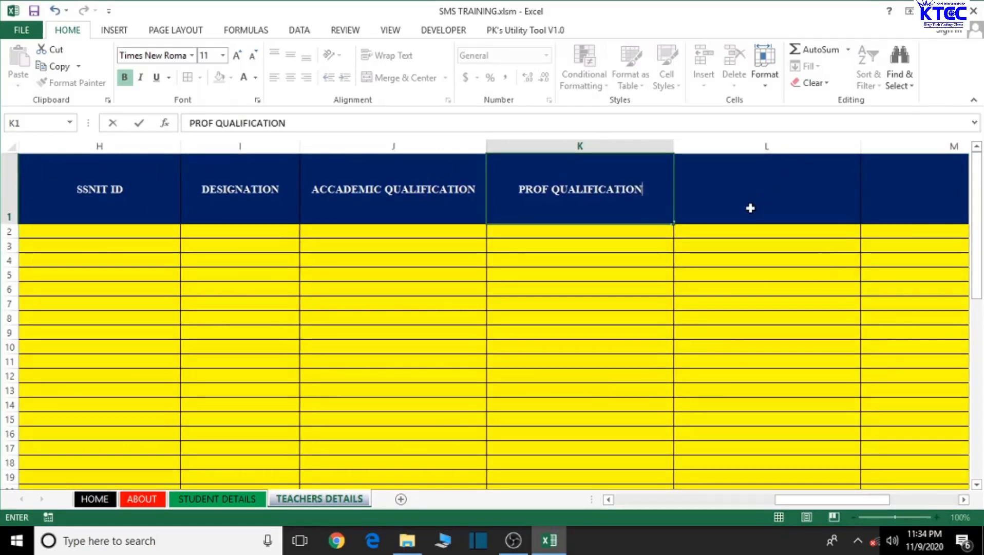
Step: Enter the header RANK in cell L1 and narrow column L by about 30 percent
click(750, 208)
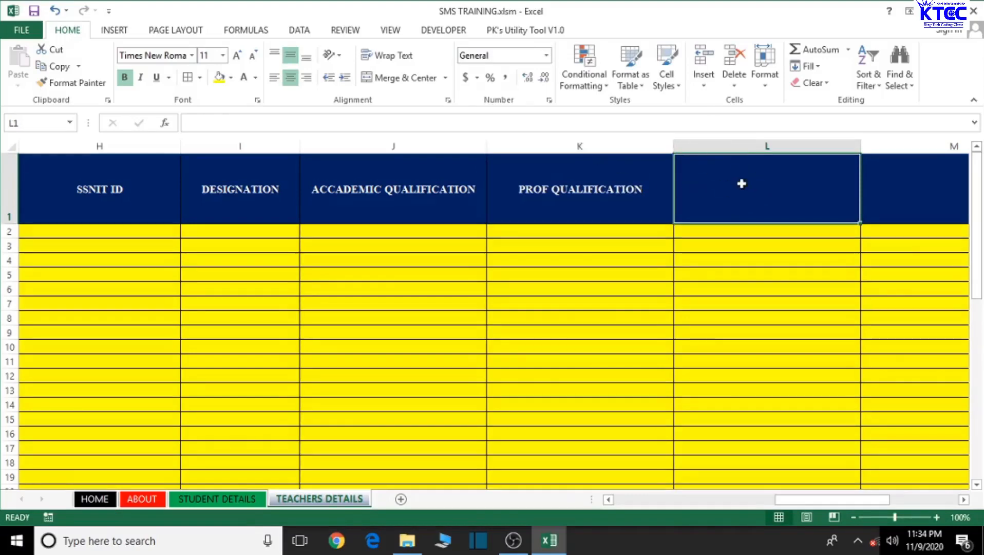
text(RANK)
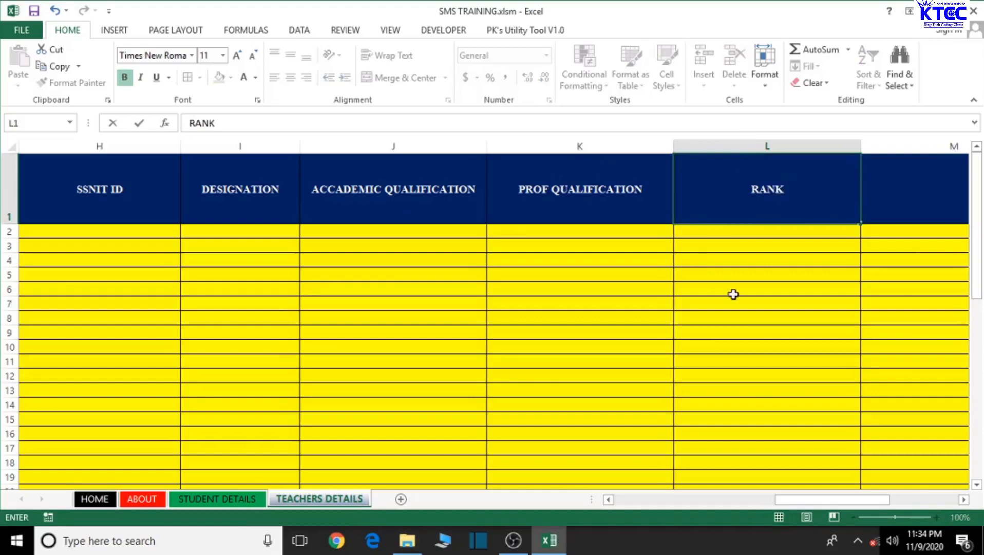
click(734, 294)
drag(861, 147, 804, 148)
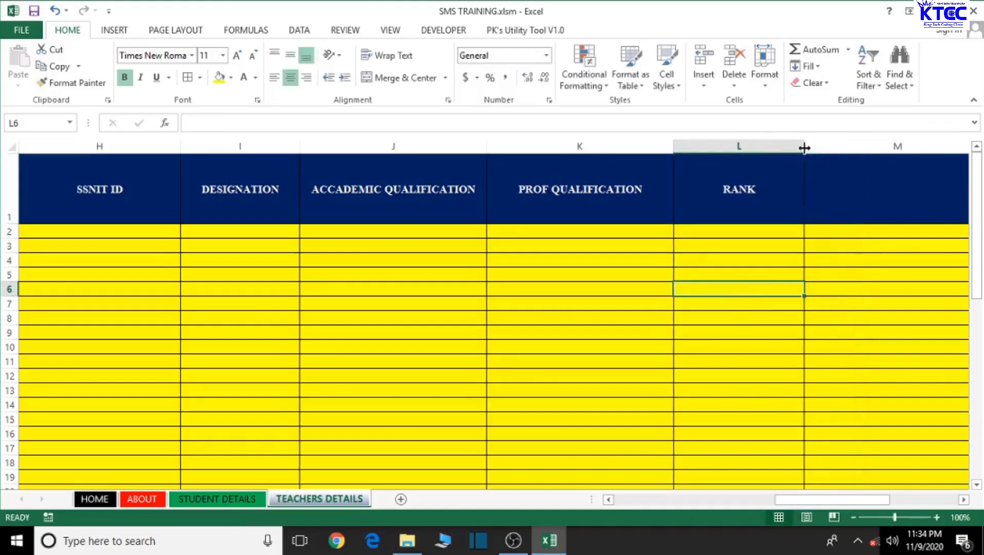
Step: Enter the header DATE PROMOTED TO THE RANK in cell M1 and widen column M slightly
click(891, 201)
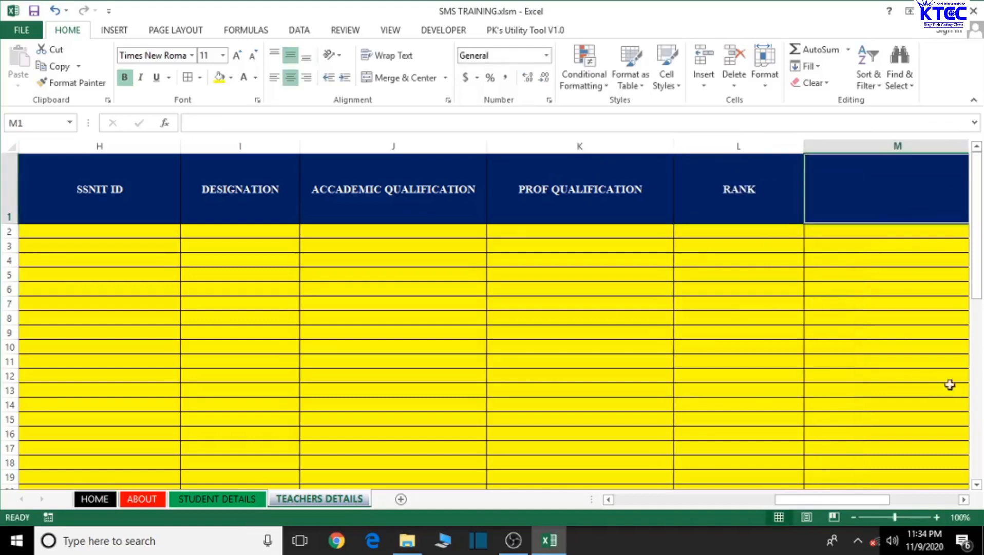
click(964, 499)
click(963, 499)
text(DATAE)
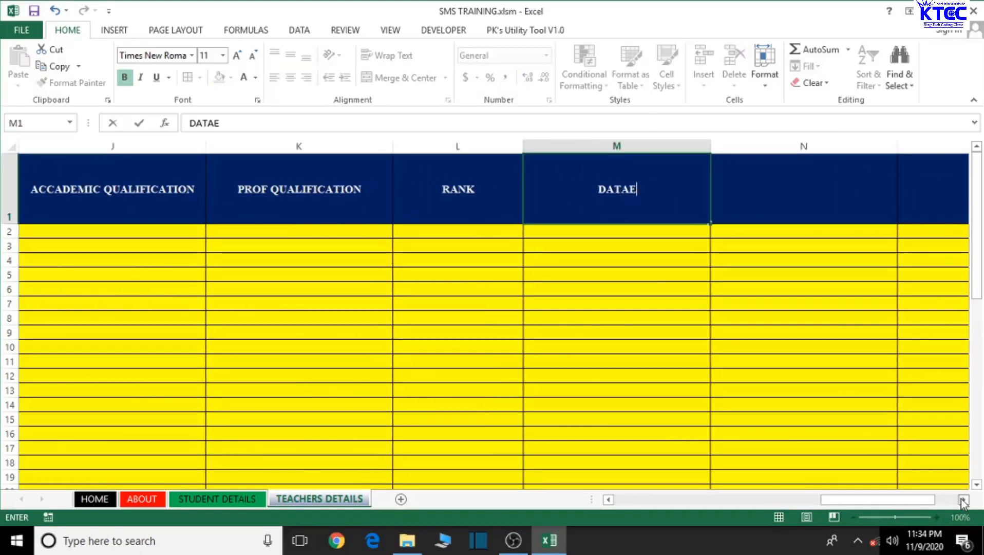
key(BackSpace)
key(BackSpace)
text(E PROMOTED)
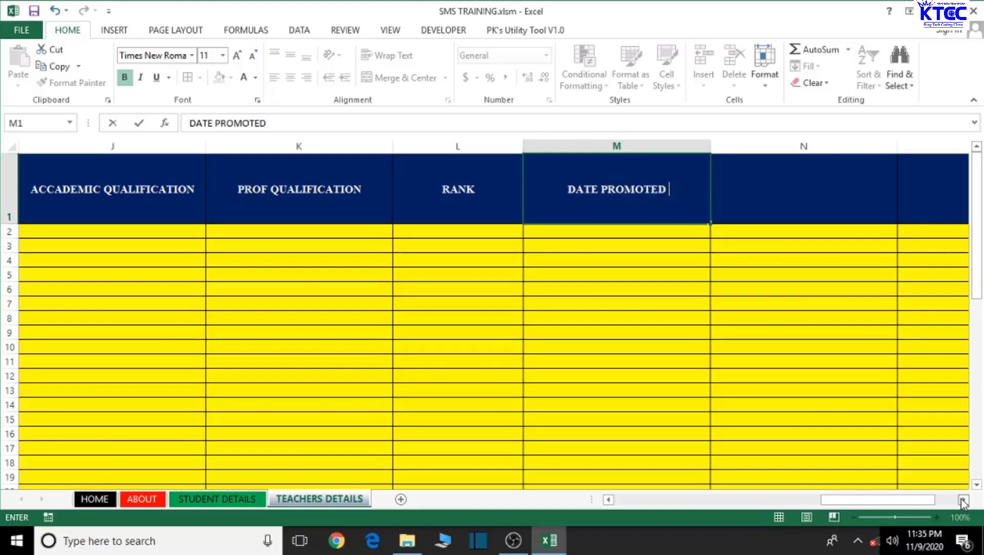
text( TO T)
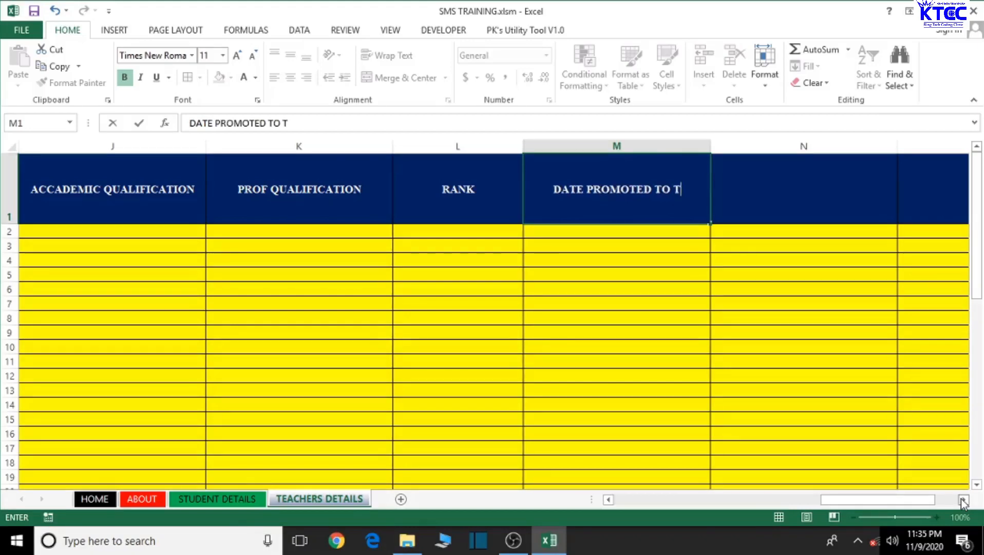
text(HE RANK)
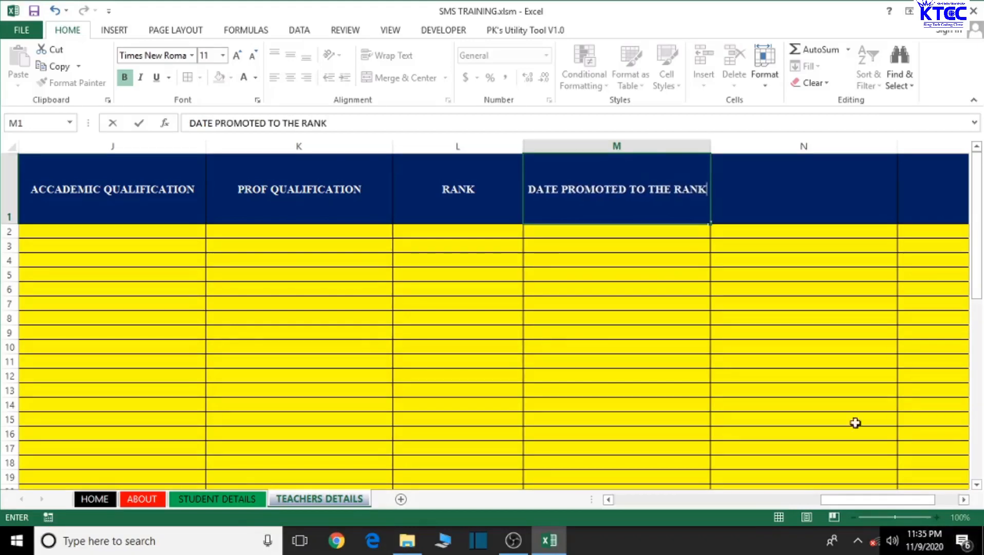
click(705, 379)
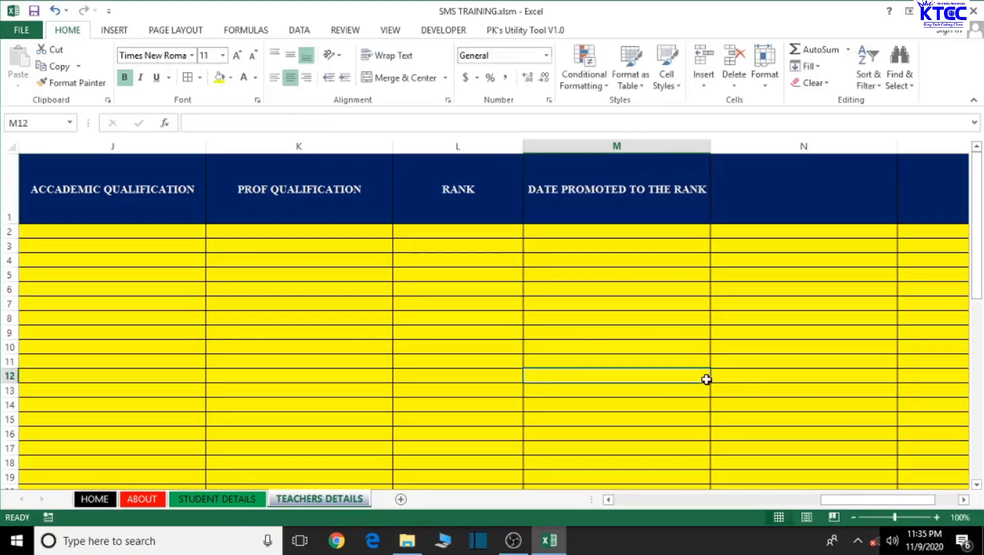
drag(709, 145, 716, 145)
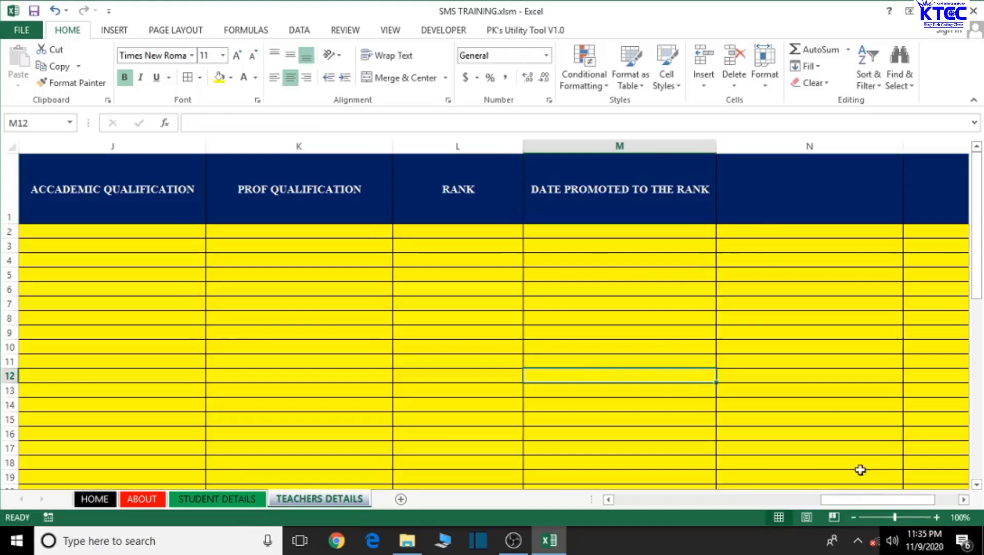
Step: Enter the header CONTACT in cell N1 and narrow column N by about a third
click(964, 499)
click(964, 499)
click(453, 196)
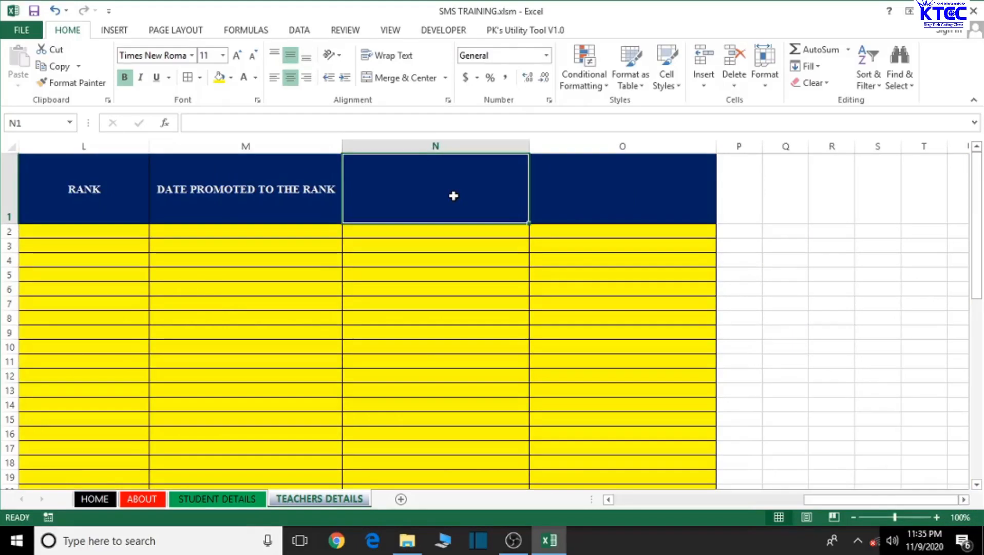
text(CONTACT)
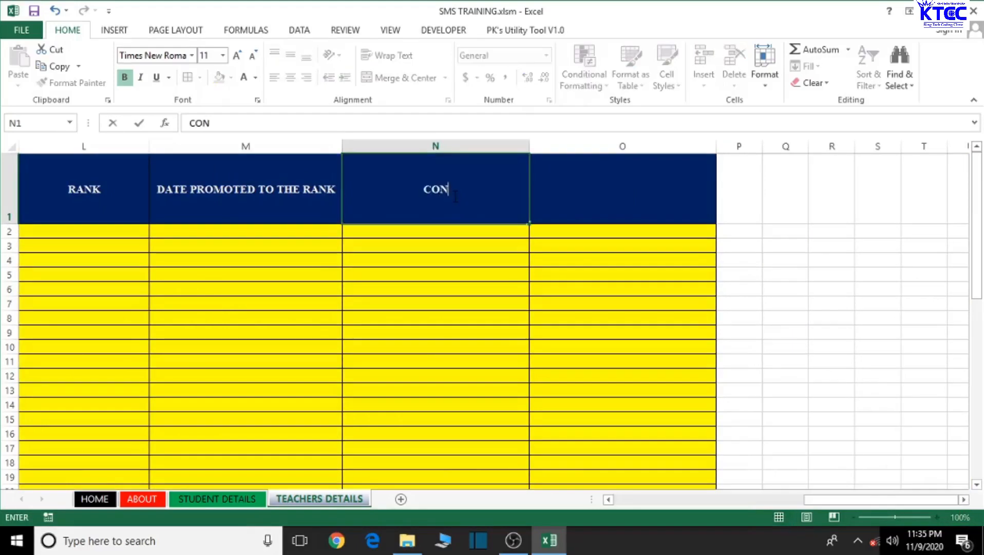
click(457, 284)
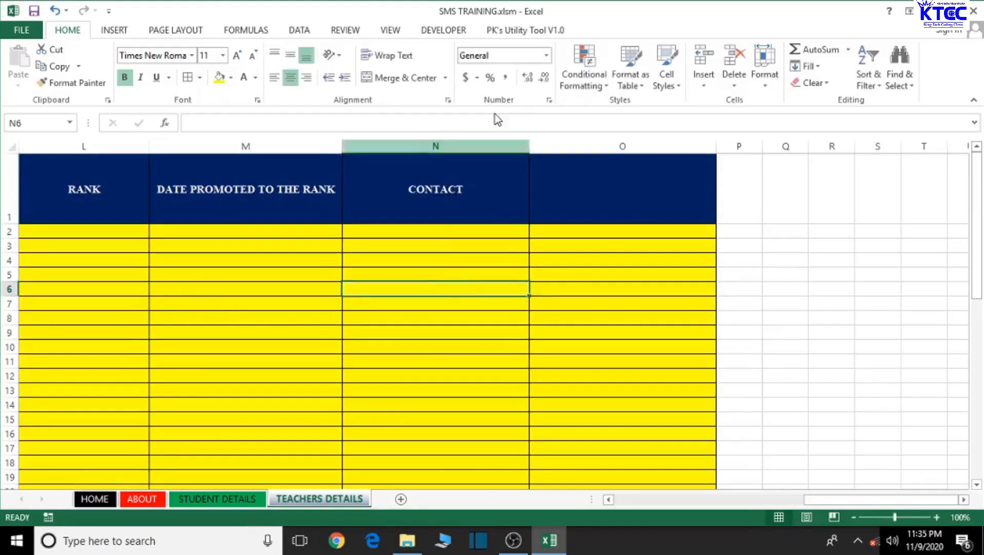
drag(530, 146, 467, 144)
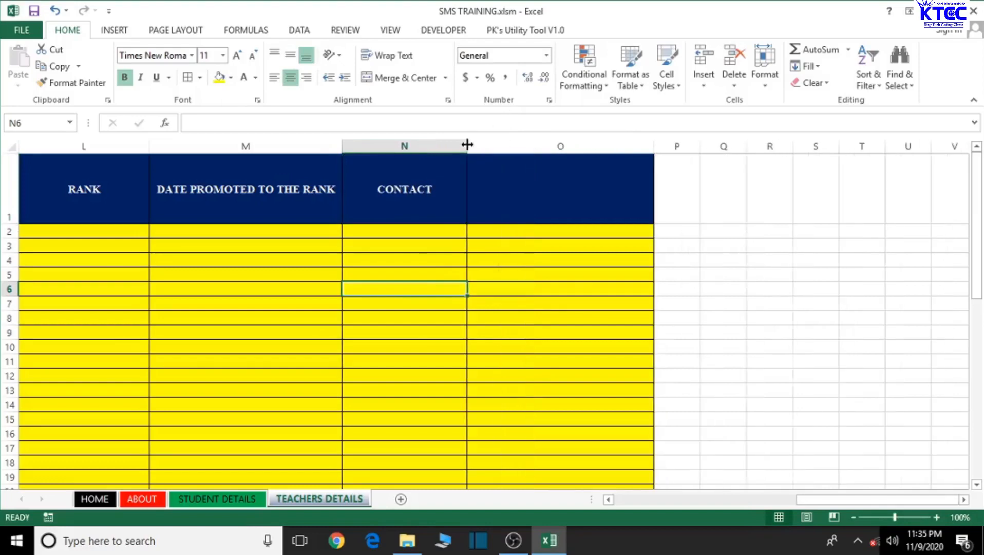
Step: Enter the header EMAIL ADDRESS in cell O1
click(539, 178)
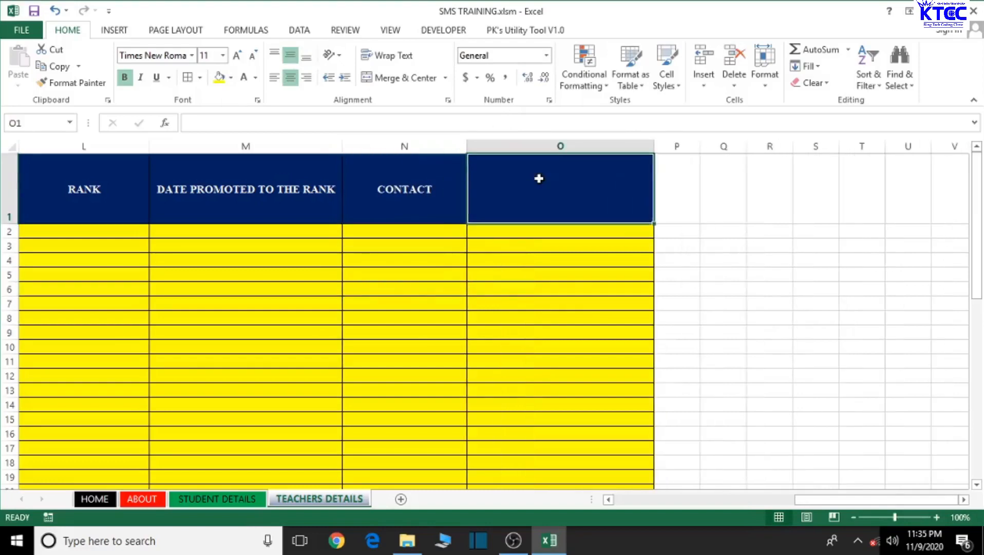
text(EMAIL)
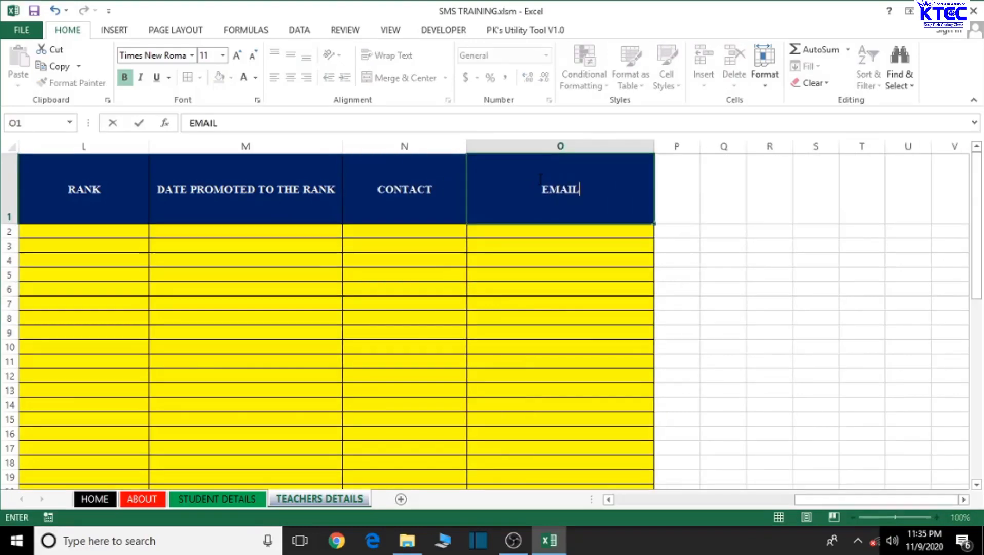
text( ADDRE)
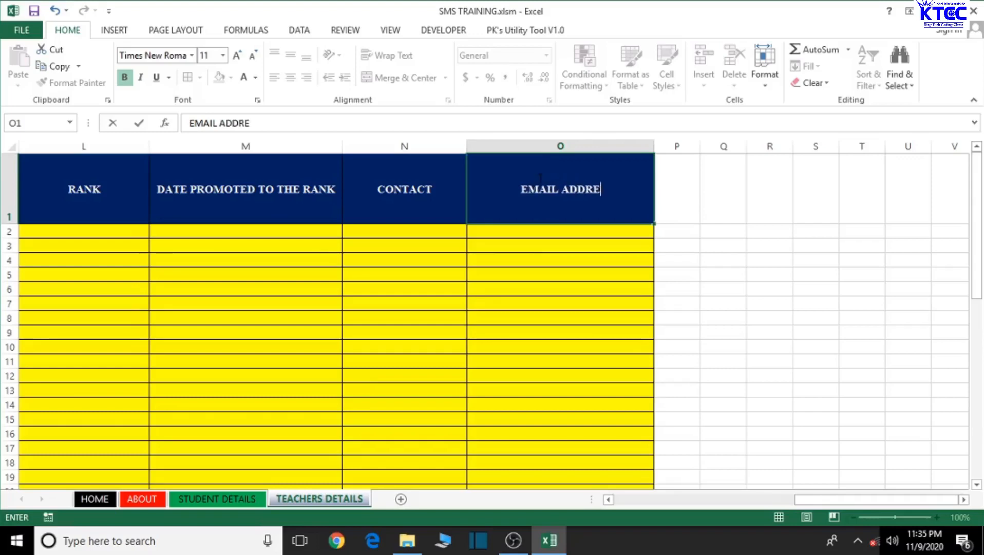
text(SS)
click(573, 288)
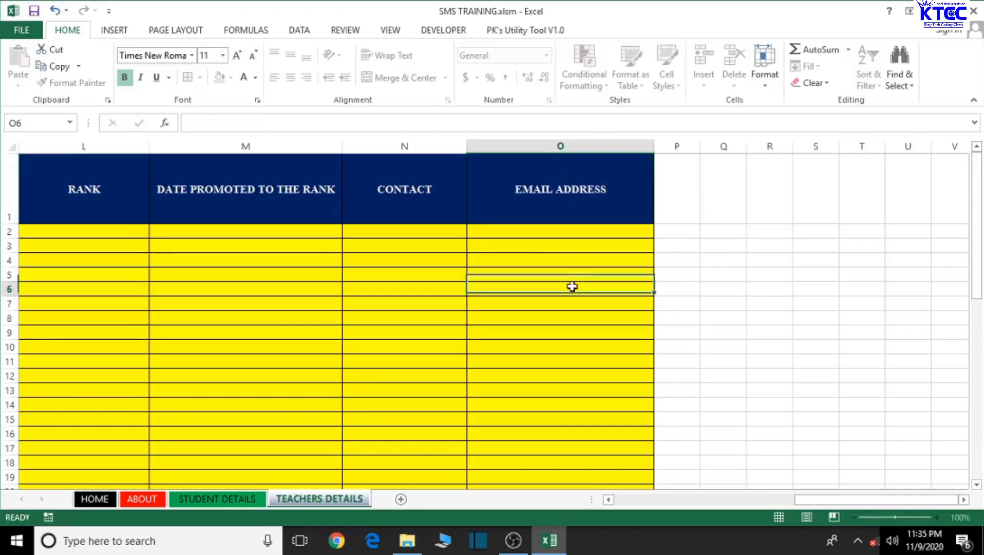
Step: Insert three formatted columns at column P, directly after the EMAIL ADDRESS column
click(670, 141)
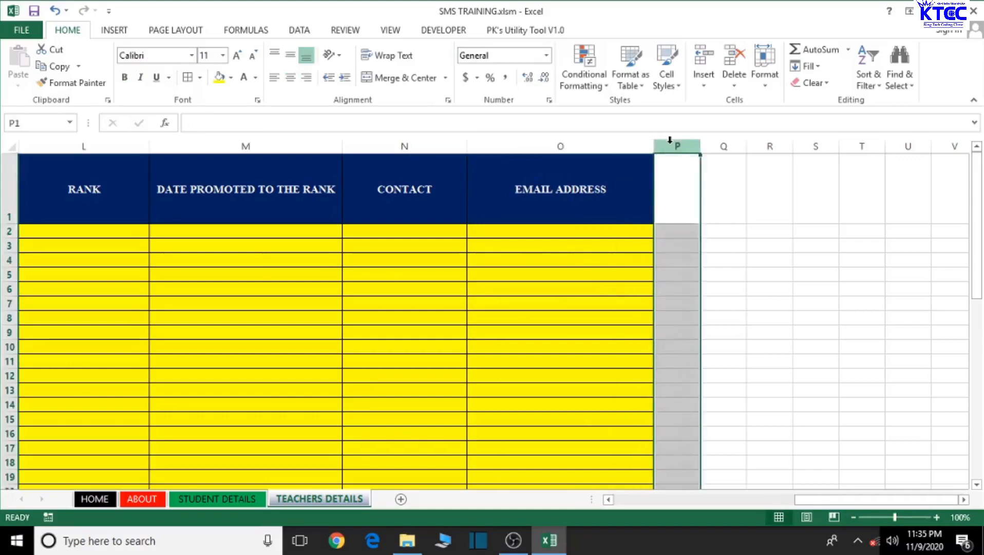
right_click(670, 141)
click(711, 246)
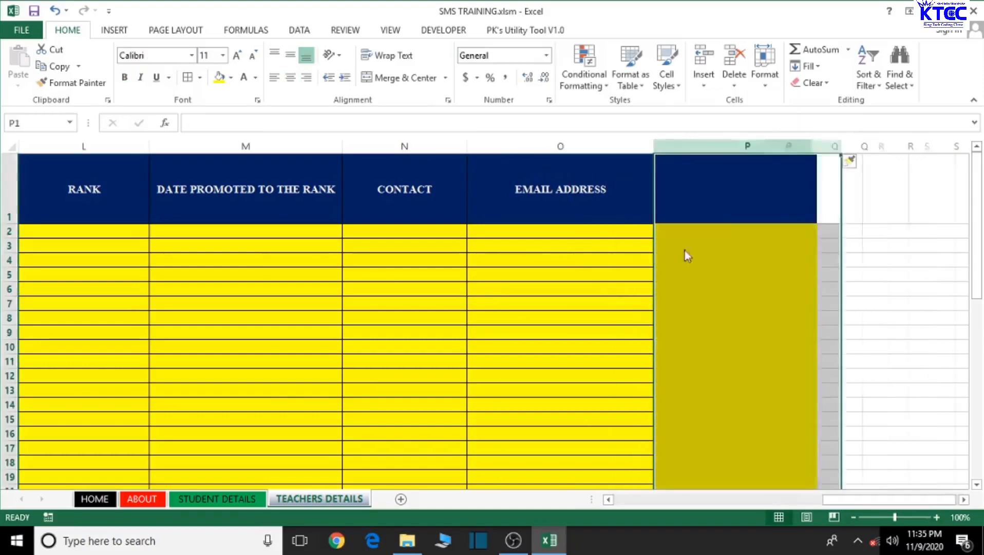
right_click(790, 150)
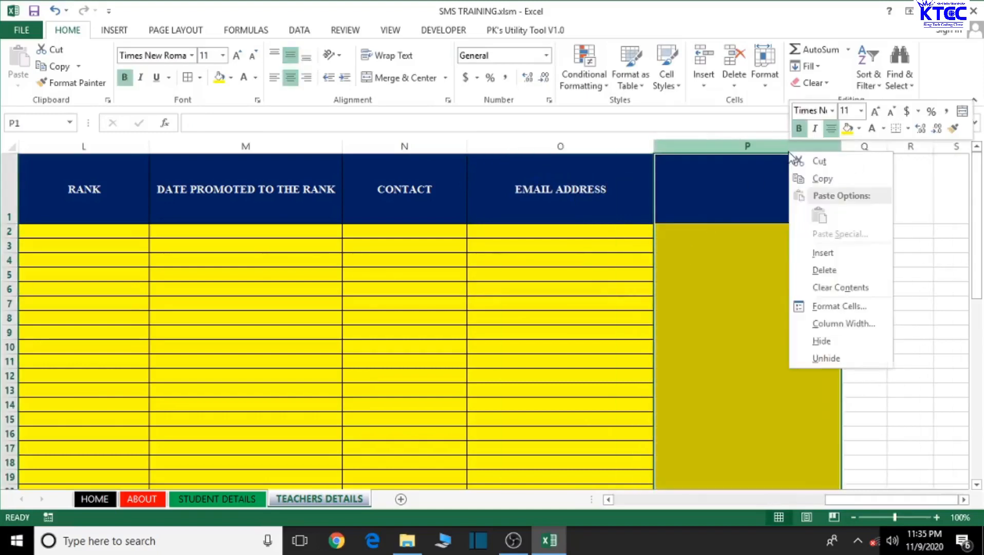
click(822, 253)
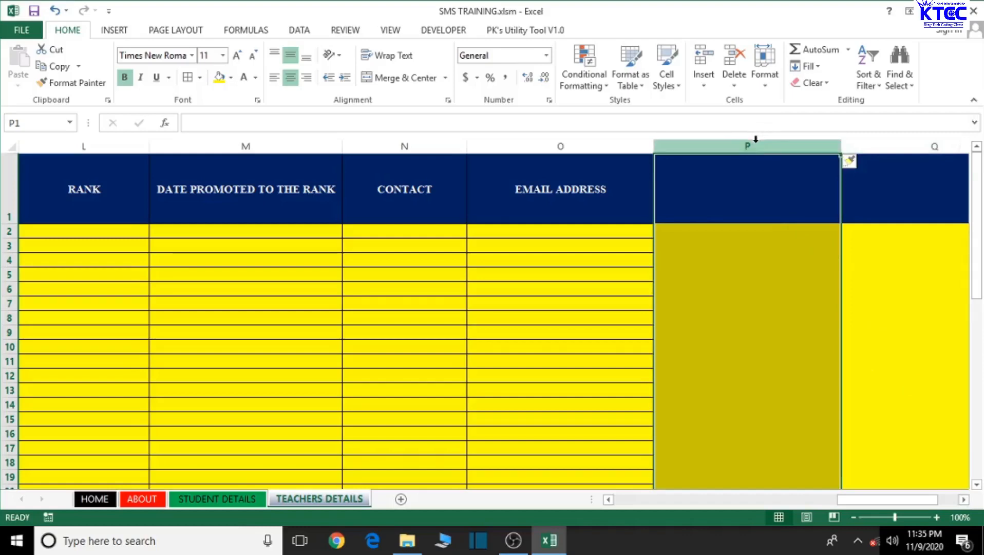
right_click(757, 148)
click(797, 241)
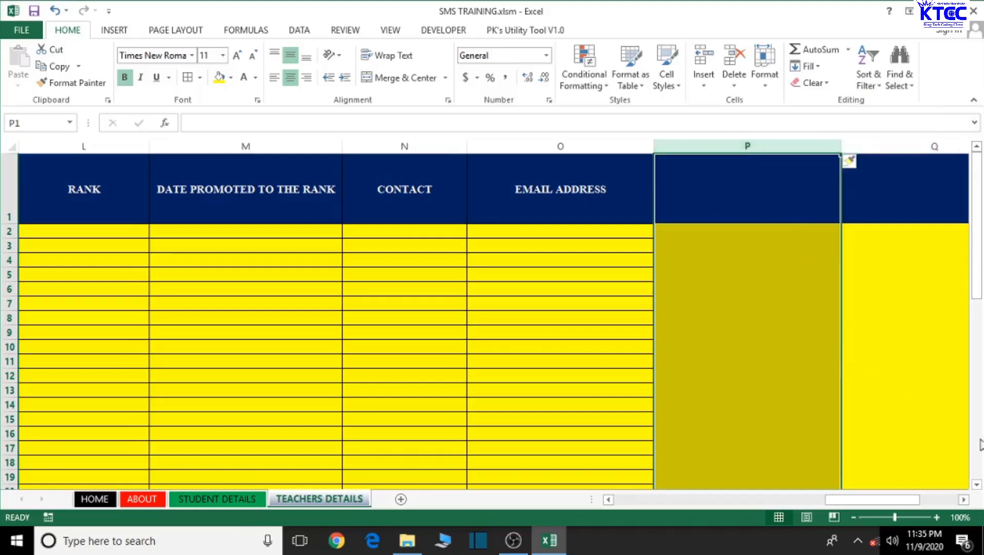
Step: Enter the header BANK NAME/ADDRESS in cell P1
click(964, 499)
click(964, 499)
click(964, 500)
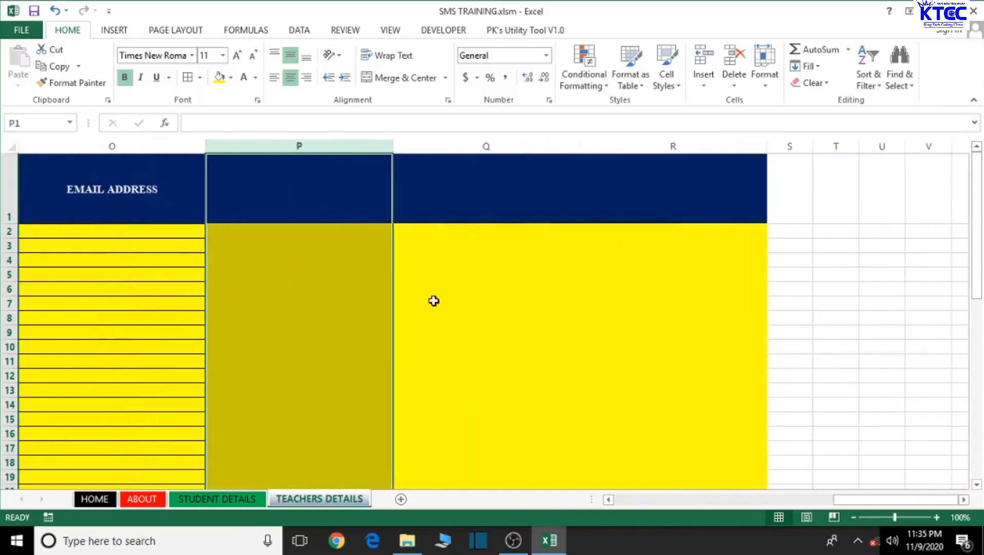
click(308, 196)
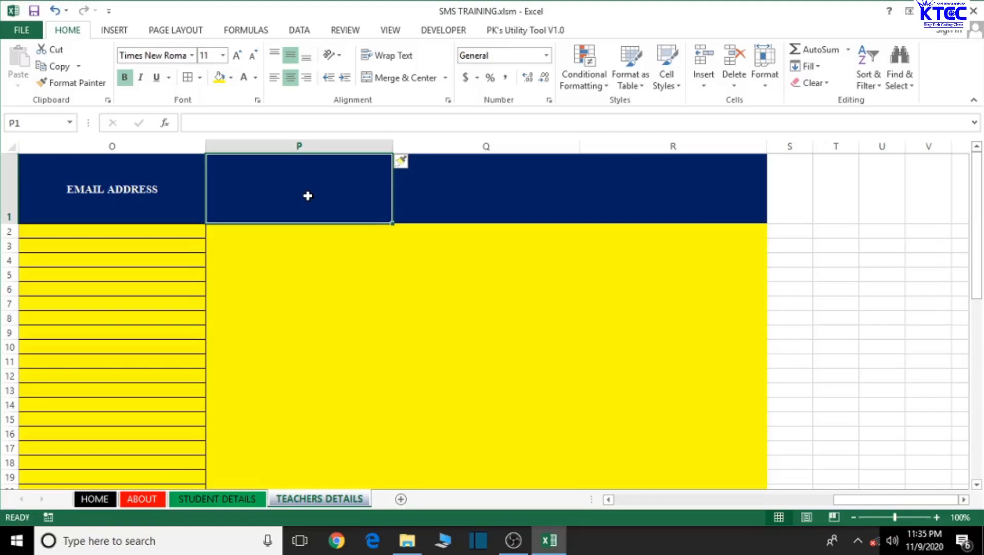
text(BANK)
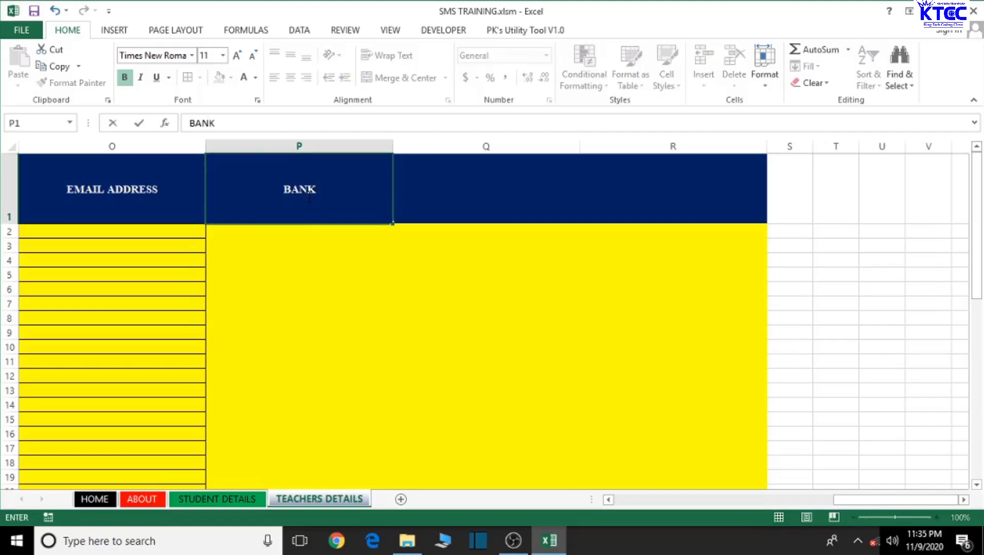
text( NAME/)
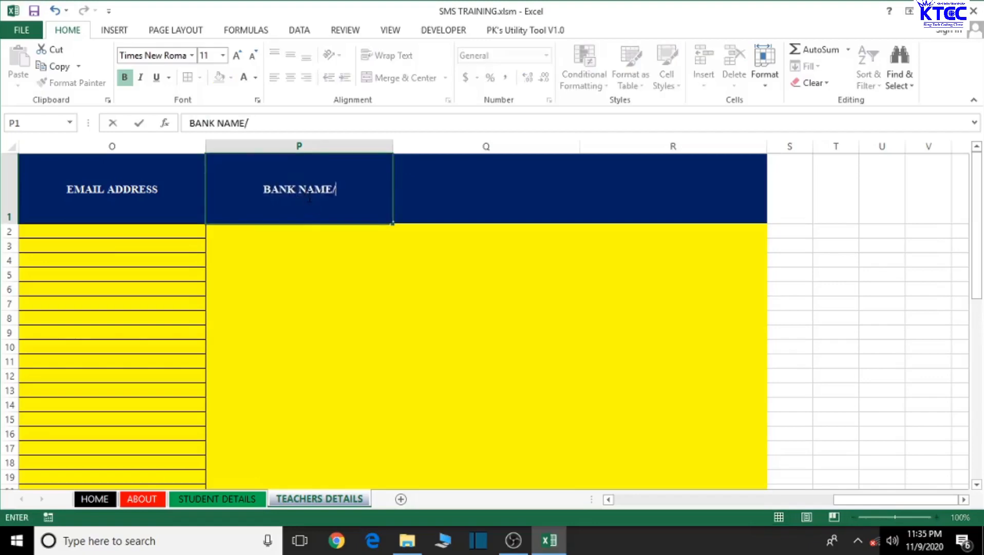
text(ADDRESS)
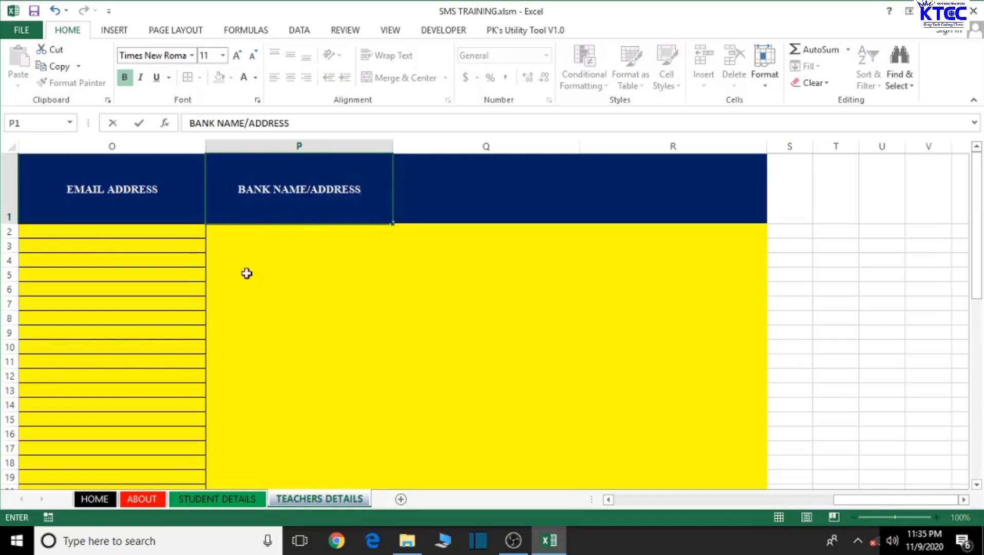
click(432, 189)
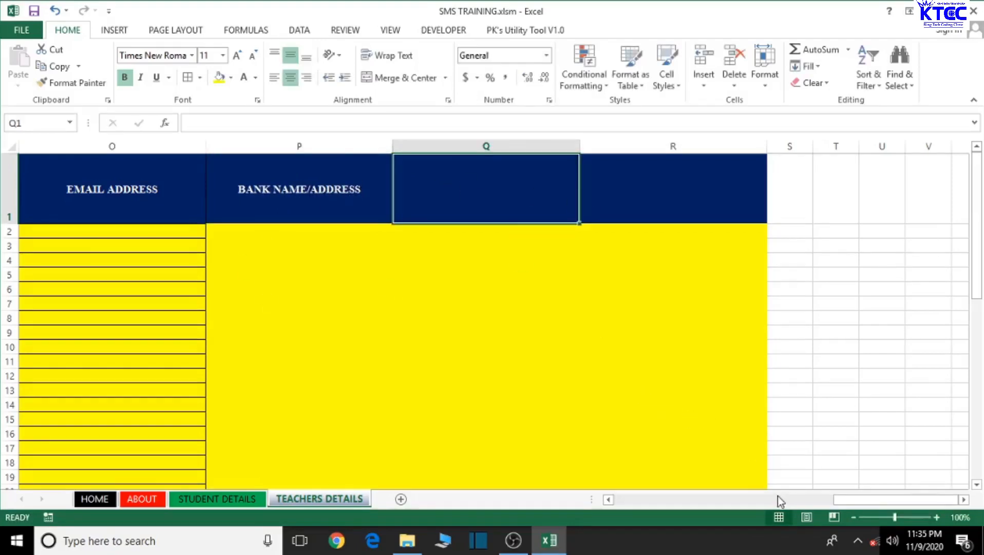
Step: Change the header in cell P1 to BANK NAME/BRANCH
double_click(363, 186)
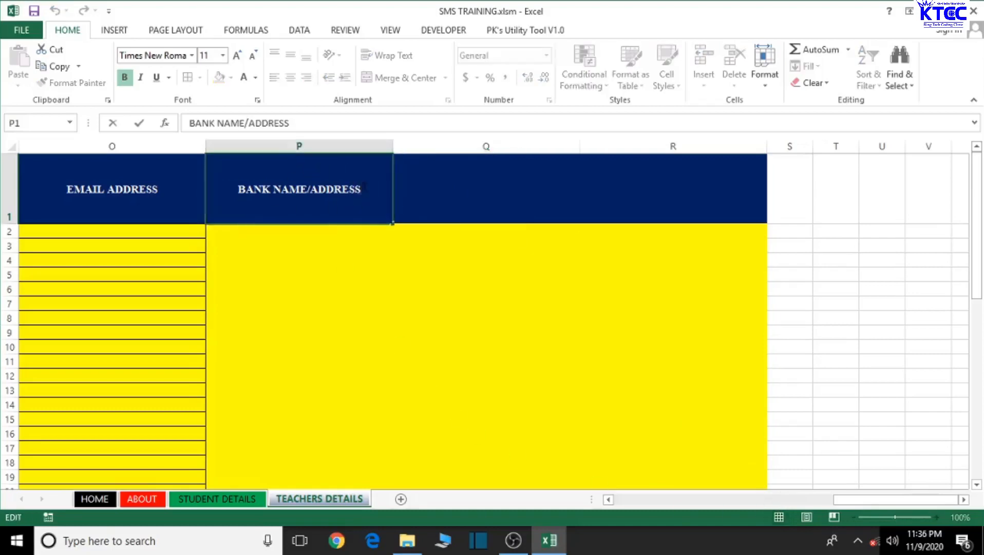
key(BackSpace)
key(BackSpace)
key(BackSpace)
key(BackSpace)
key(BackSpace)
key(BackSpace)
key(BackSpace)
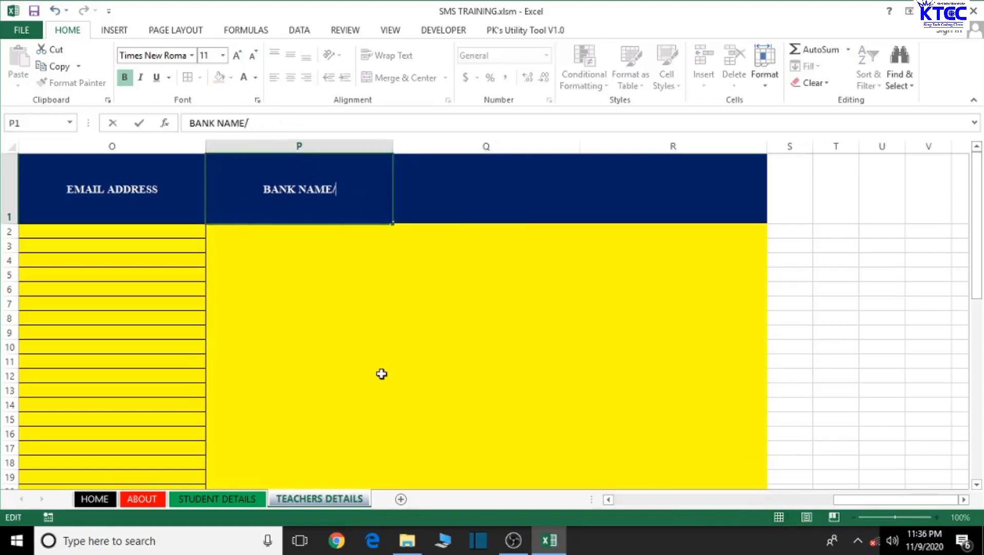
text(BRAV)
key(BackSpace)
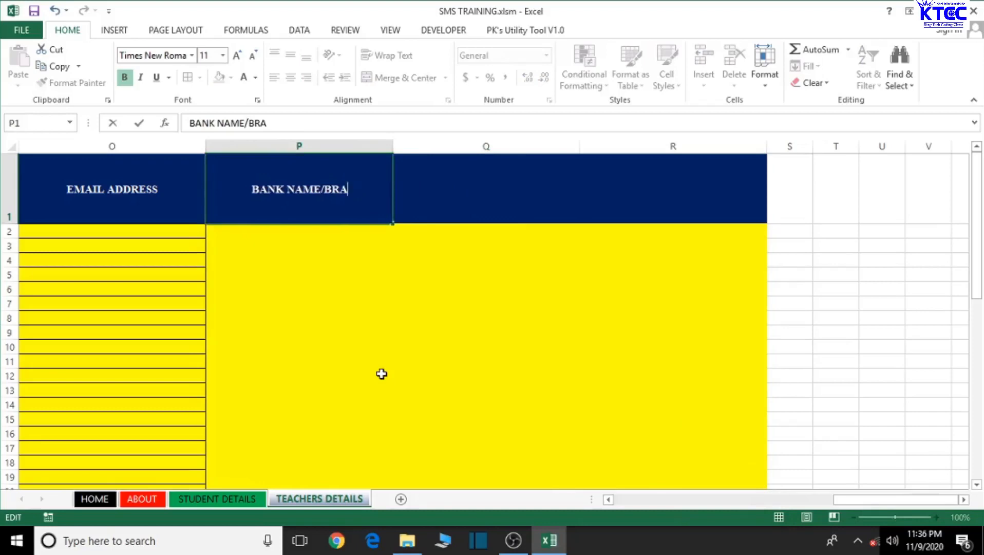
text(NCH)
click(381, 374)
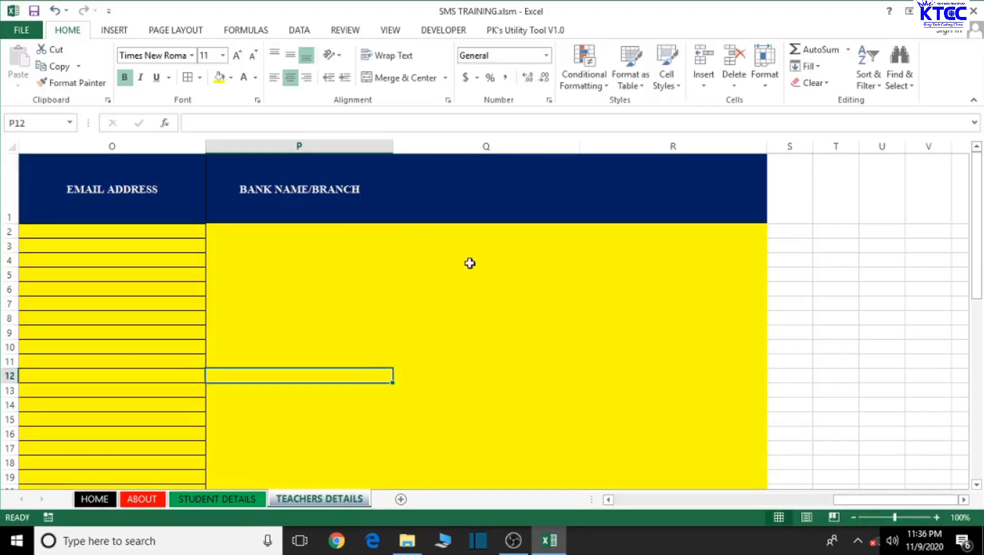
Step: Enter the header ACCOUNT NUMBER in cell Q1
click(481, 185)
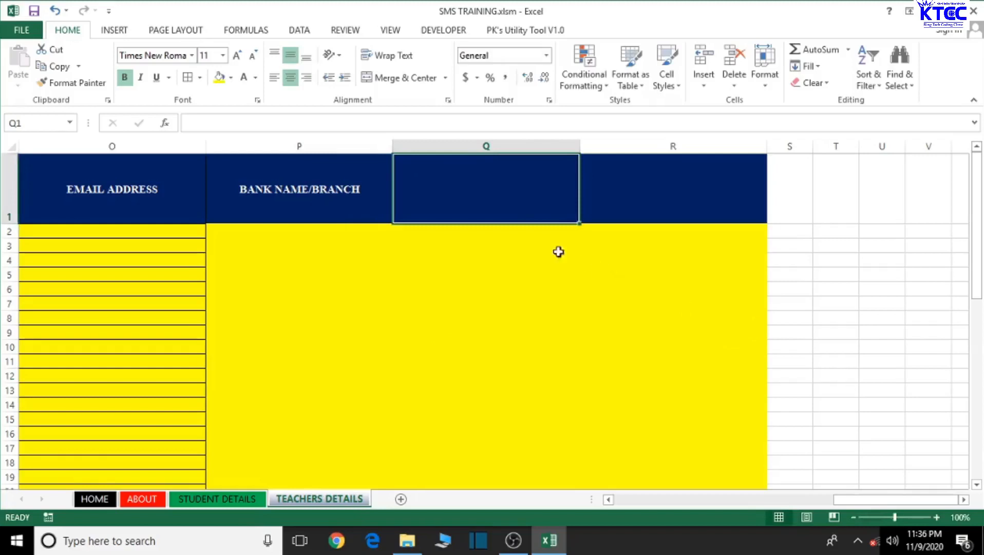
text(ACC)
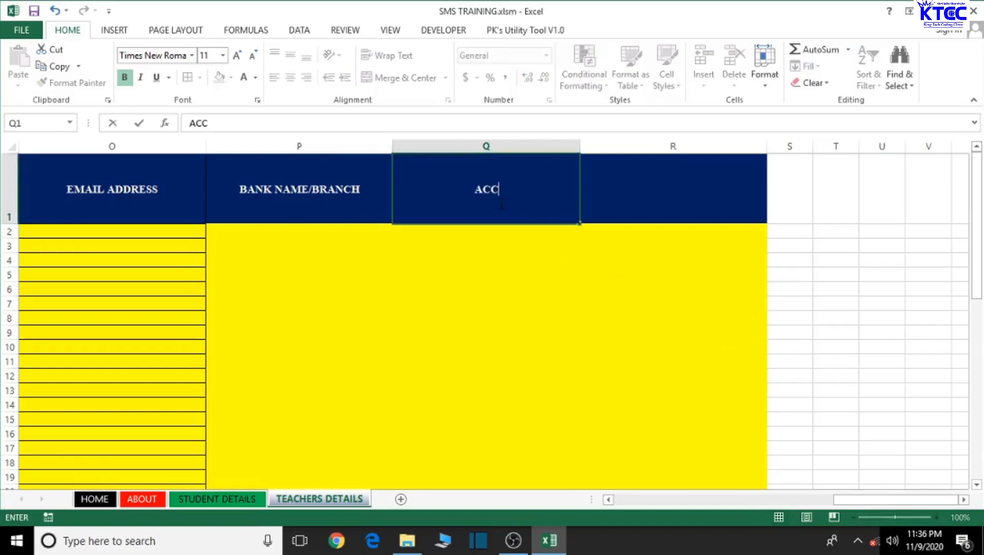
text(OUNT NUMBER)
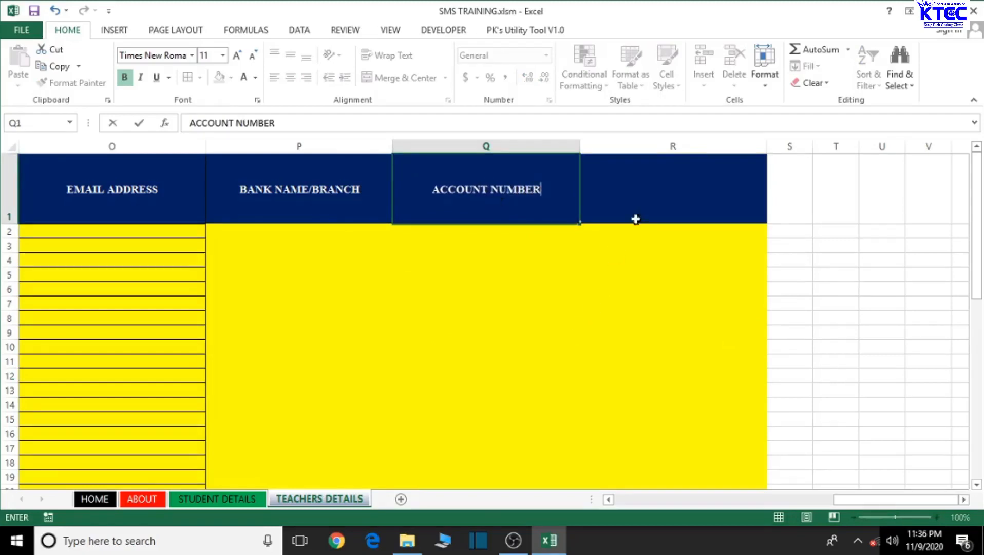
Step: Enter the header GROSS SALARY in cell R1
click(649, 192)
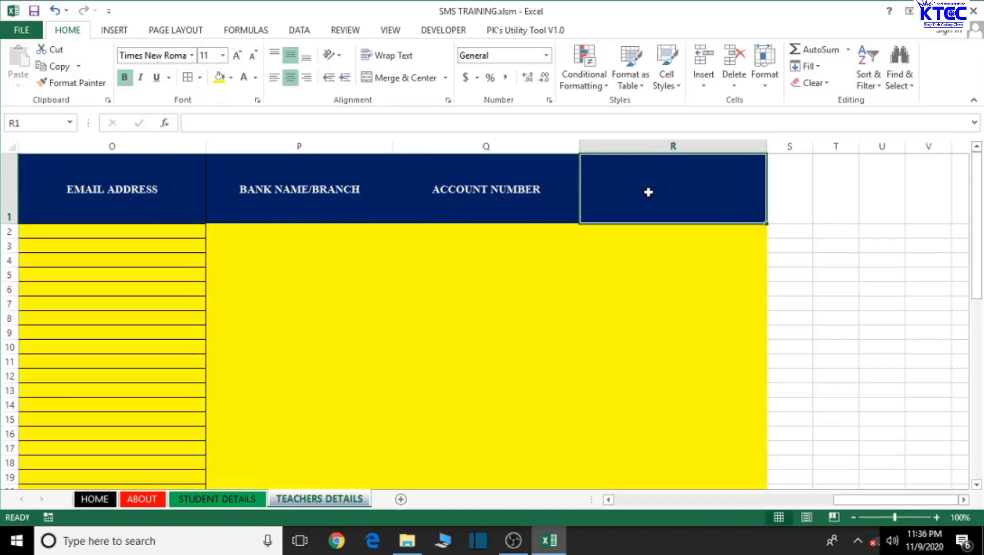
text(GROSS SA)
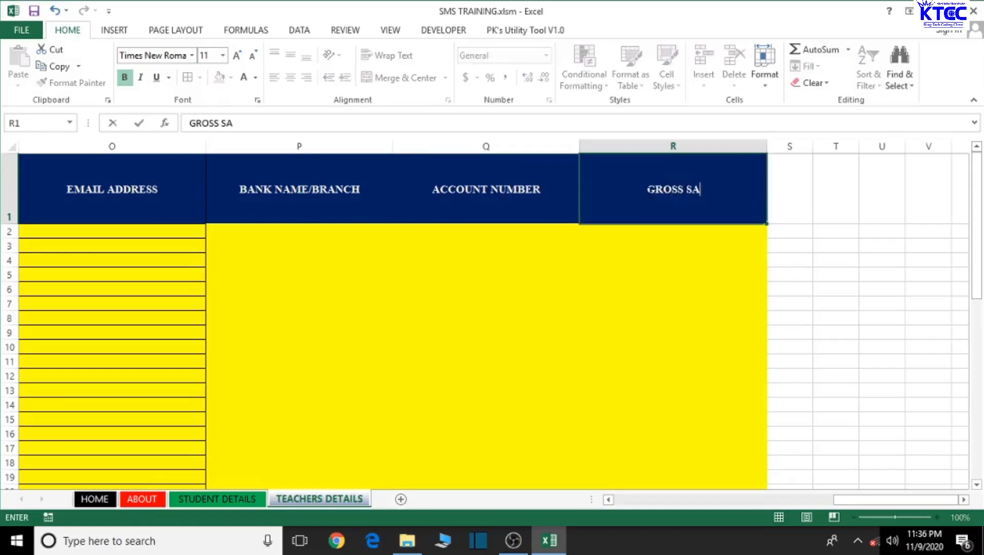
text(LARY)
key(Return)
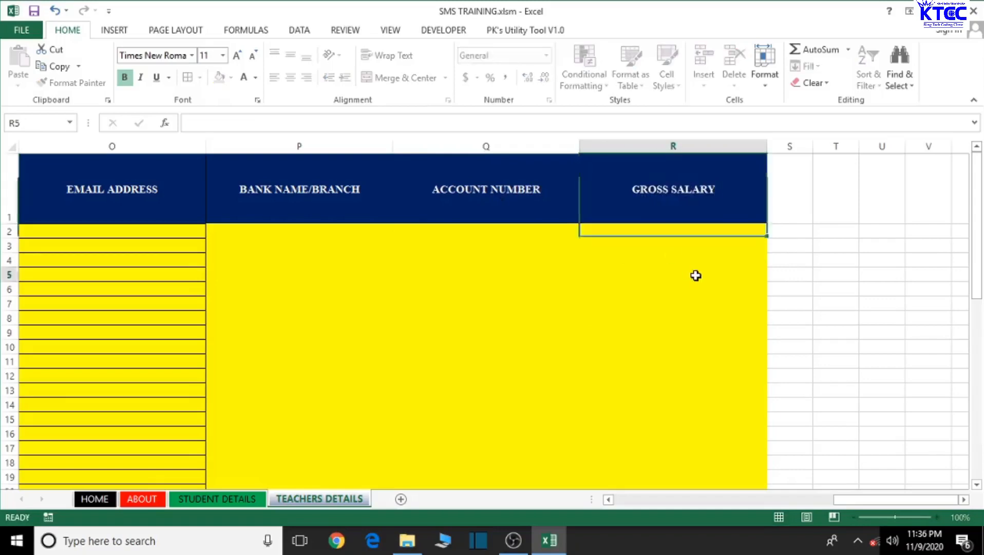
click(694, 274)
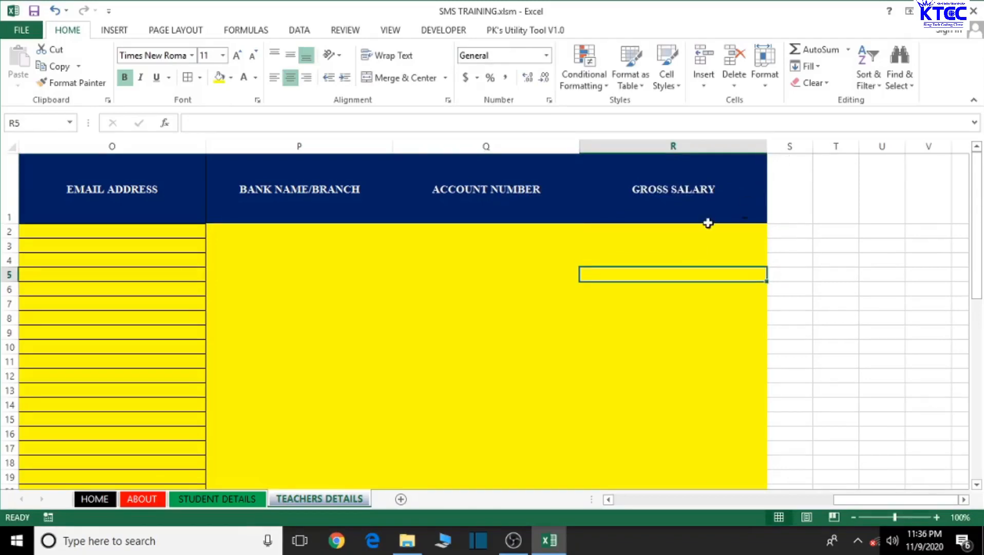
Step: Insert two formatted columns at column S, directly after the GROSS SALARY column
click(675, 146)
right_click(674, 148)
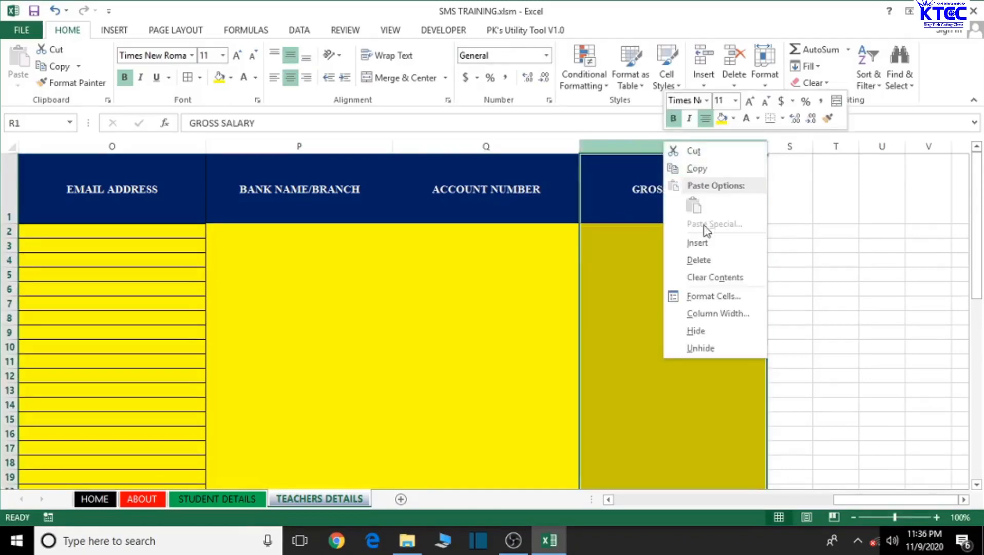
click(790, 147)
right_click(789, 147)
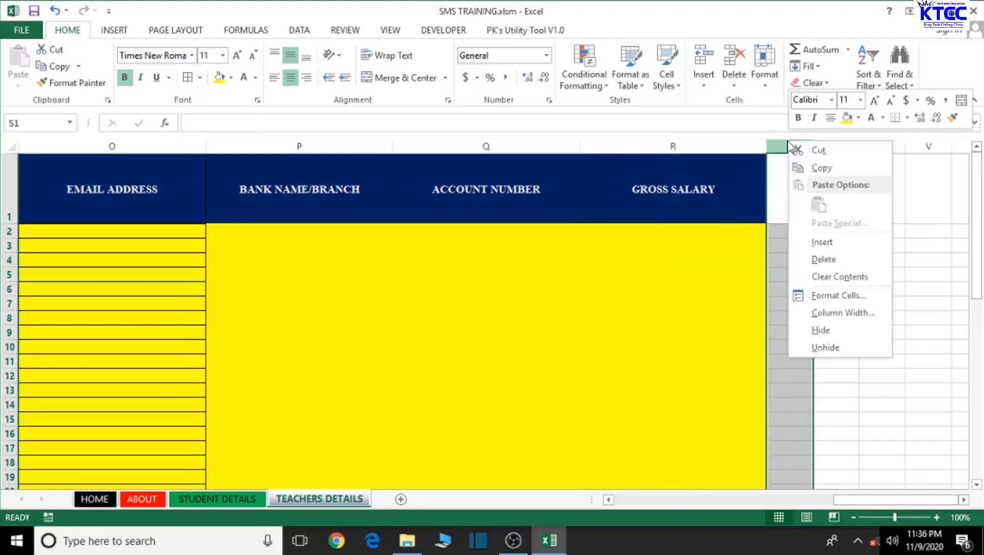
click(824, 242)
right_click(823, 146)
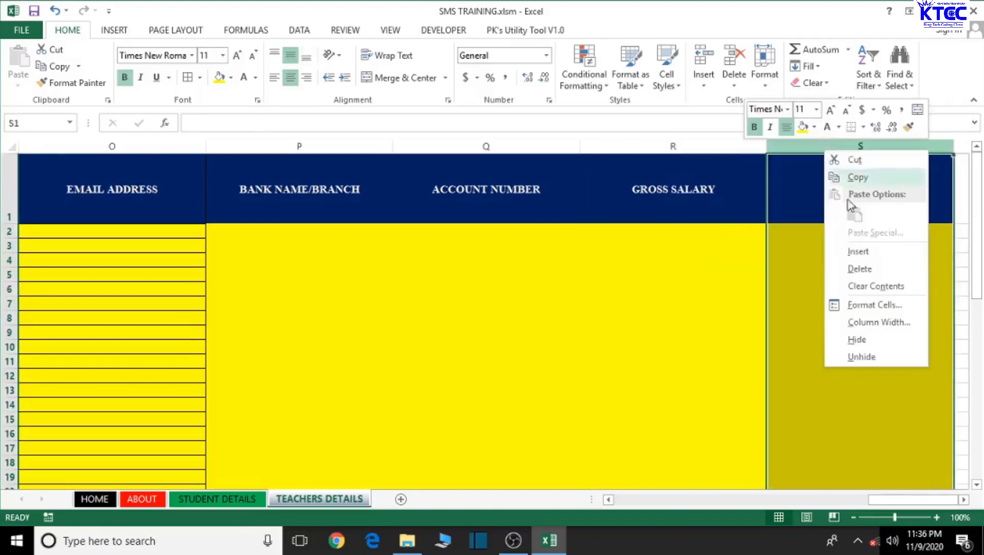
click(859, 254)
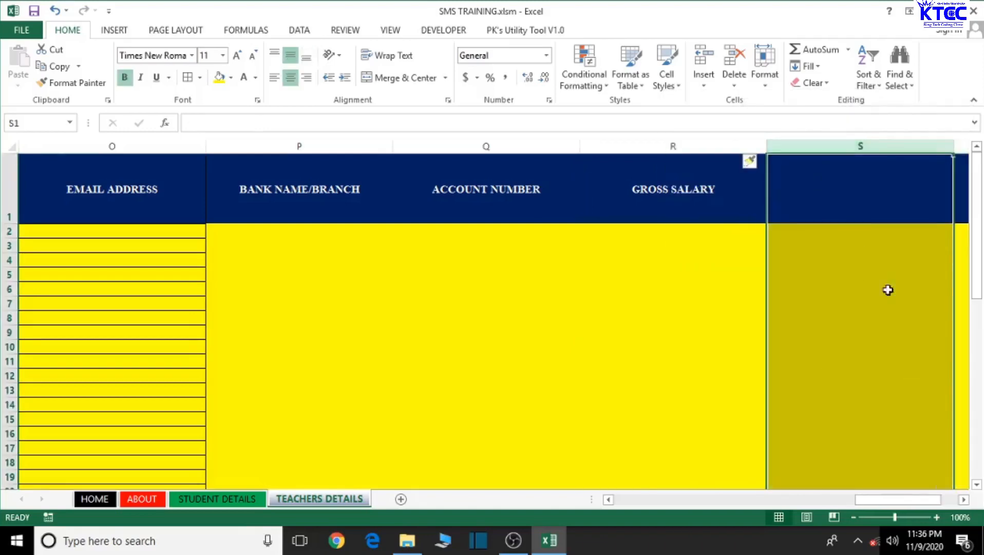
Step: Enter the header NET SALARY in cell S1
click(964, 499)
click(964, 499)
click(964, 499)
click(326, 218)
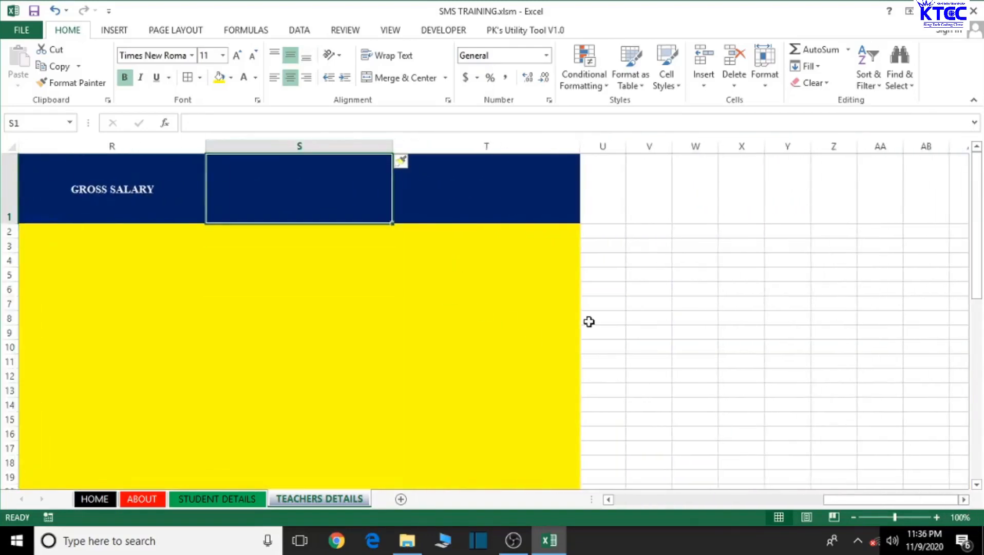
text(NET SA)
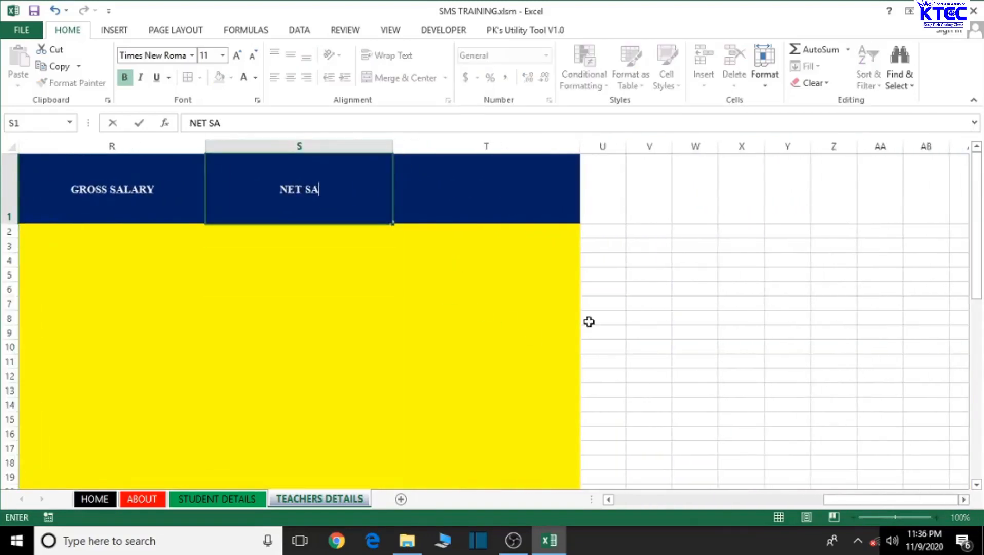
text(LARY)
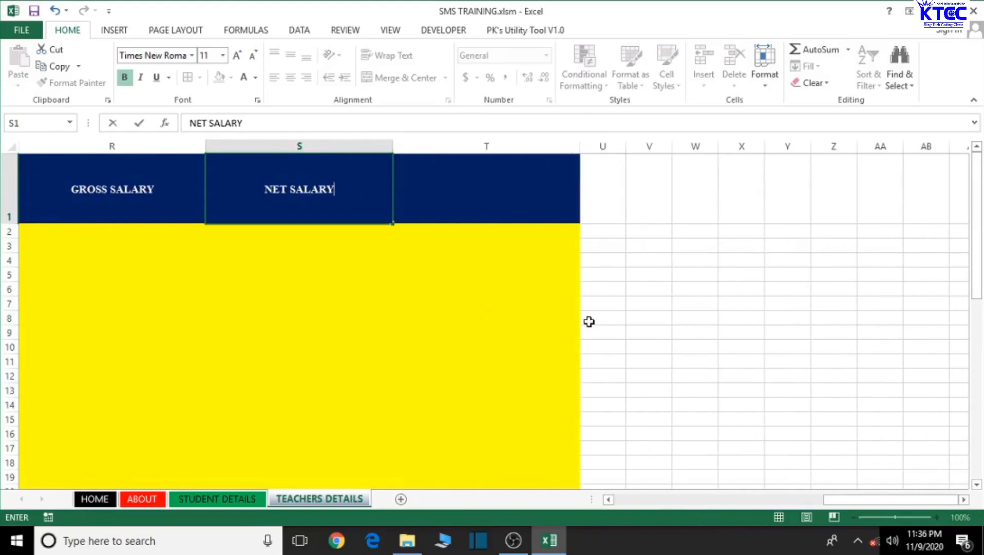
Step: Enter the header HOMETOWN in cell T1
click(494, 210)
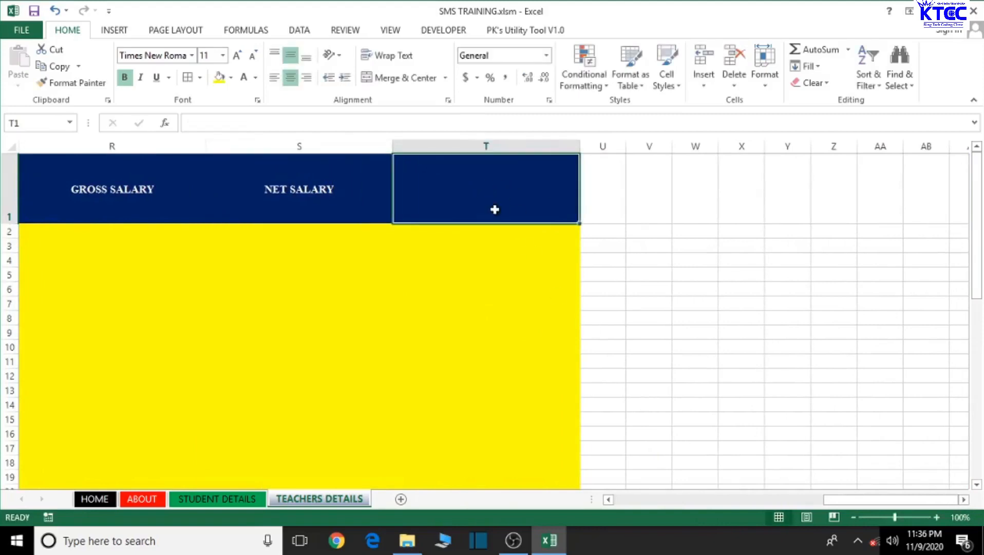
text(HOMETW)
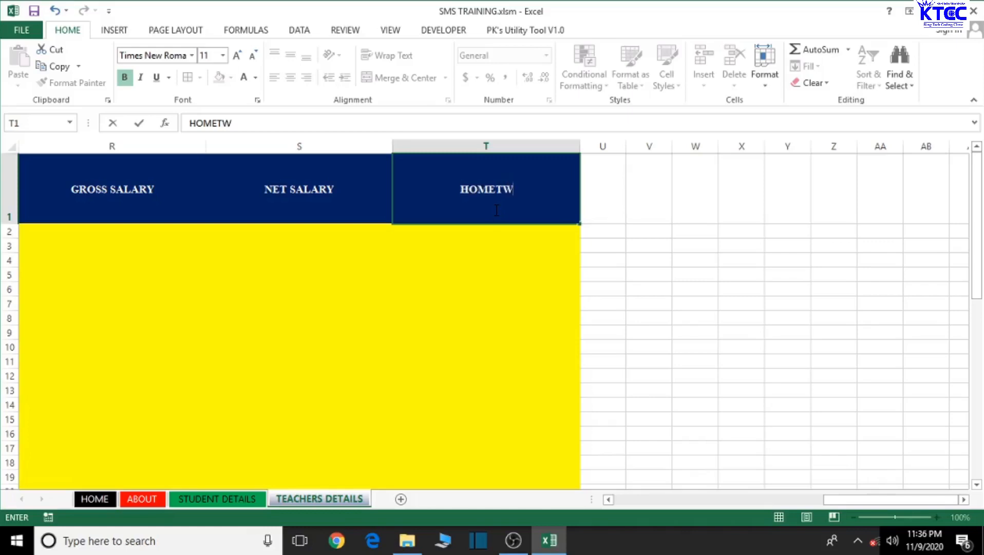
key(BackSpace)
text(OWN)
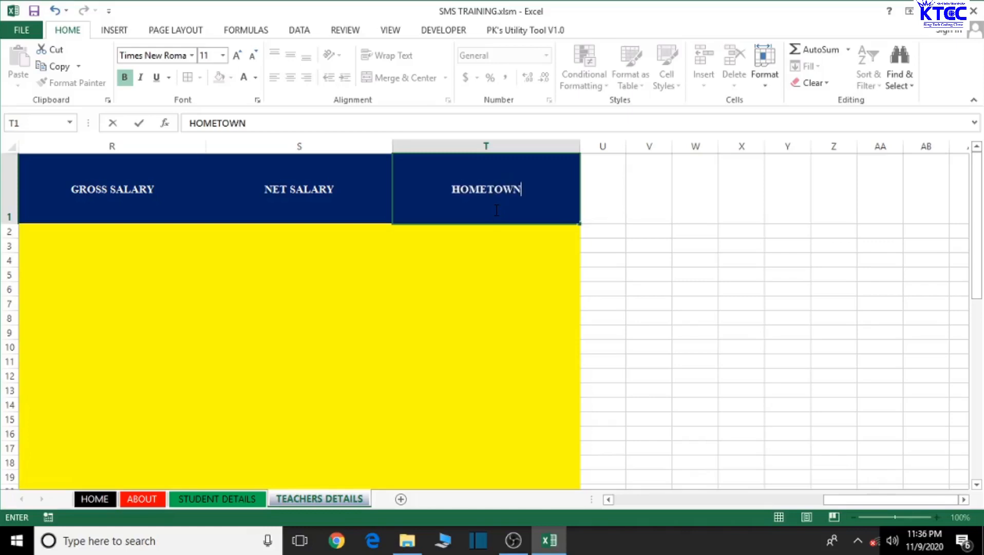
click(515, 293)
Step: Insert a formatted column at column U, directly after HOMETOWN, and enter the header NEXT OF KIN in U1
click(602, 146)
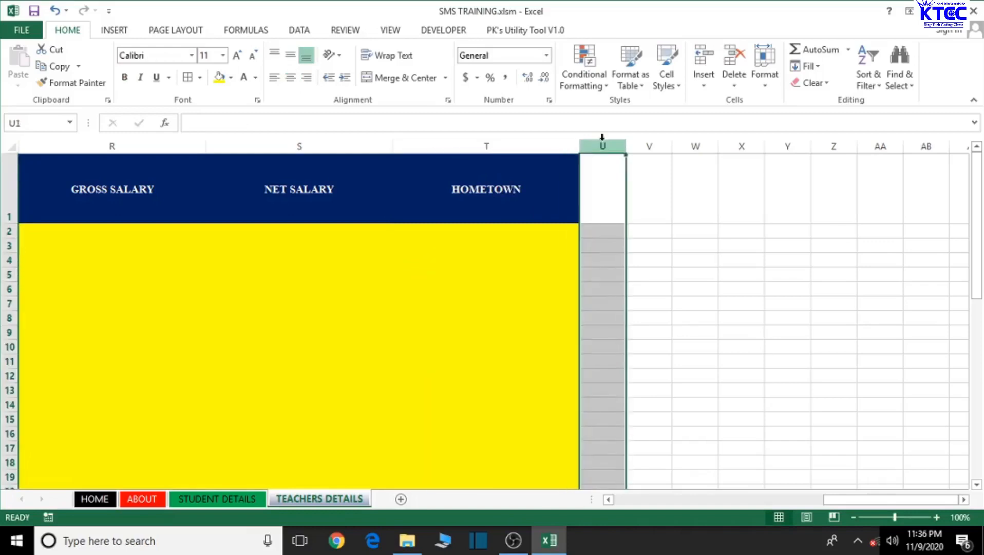
right_click(604, 147)
click(637, 243)
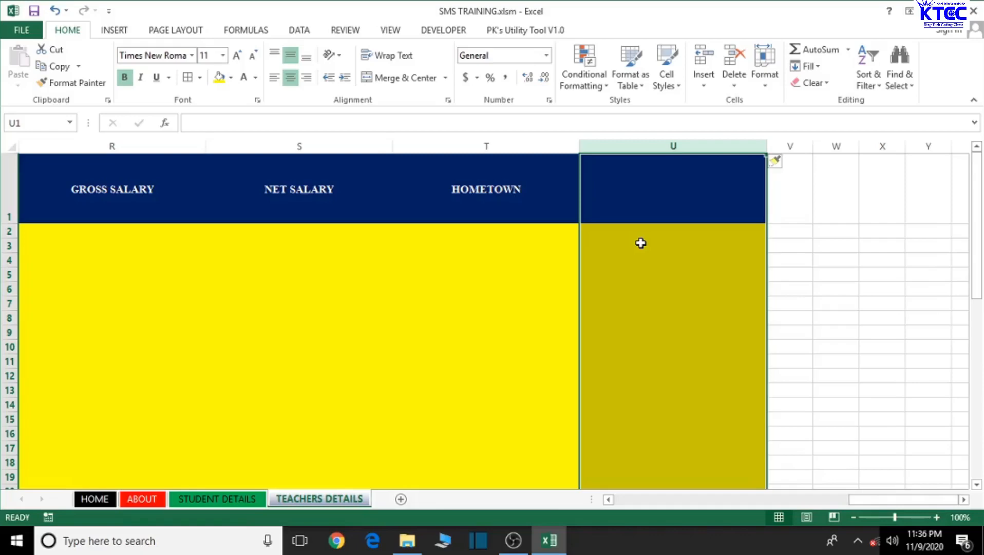
click(618, 199)
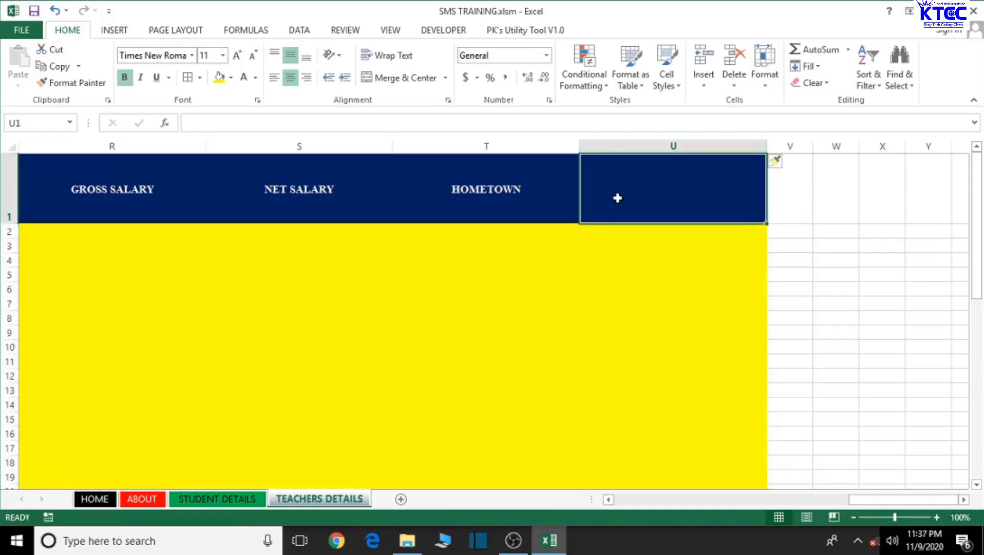
text(NEXY)
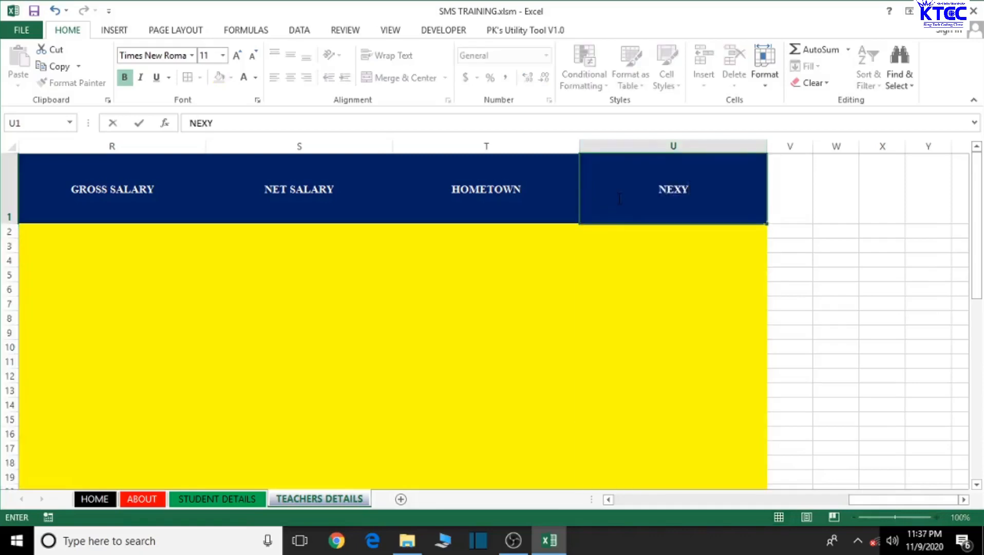
key(BackSpace)
text(T OF )
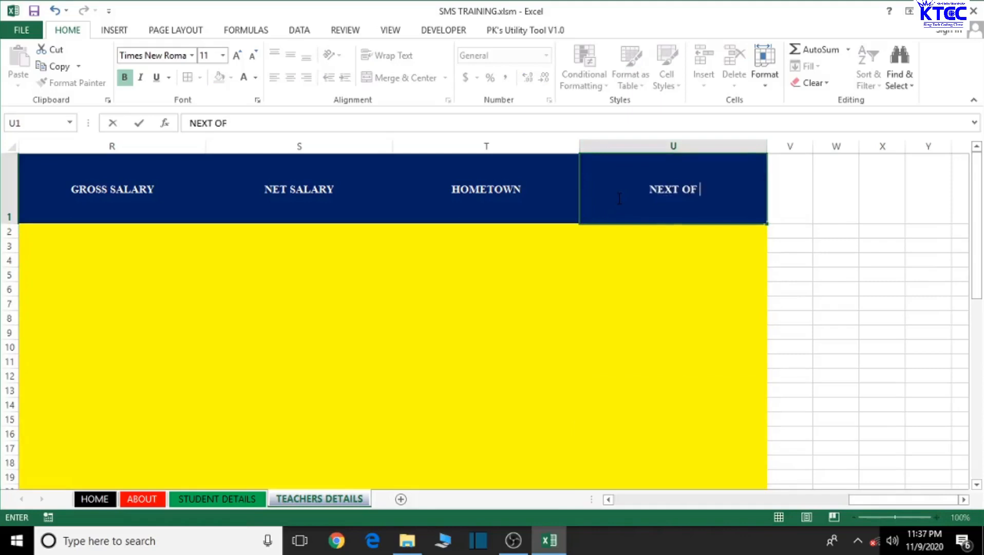
text(KIN)
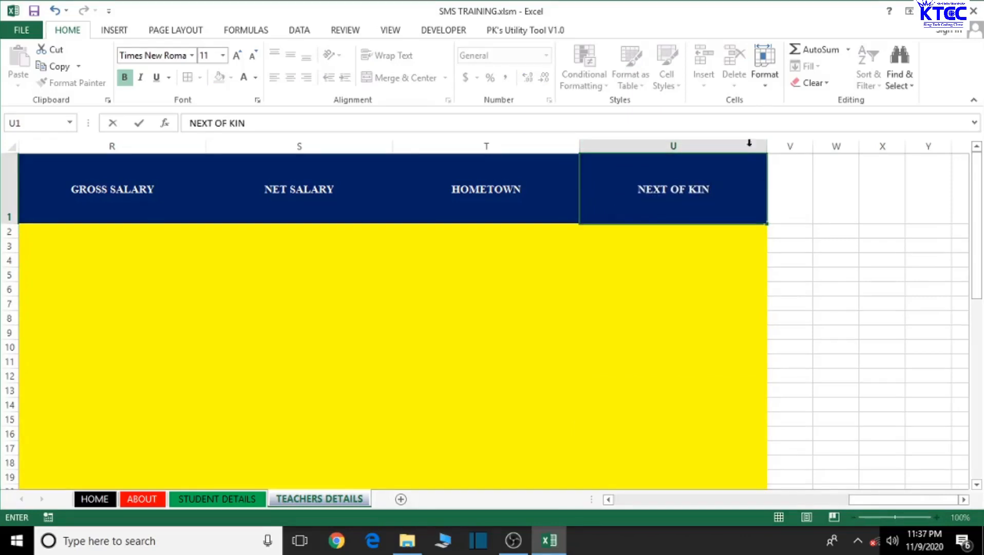
Step: Insert a formatted column at column V, directly after NEXT OF KIN, and enter the header RELATIONSHIP in V1
click(791, 144)
right_click(791, 145)
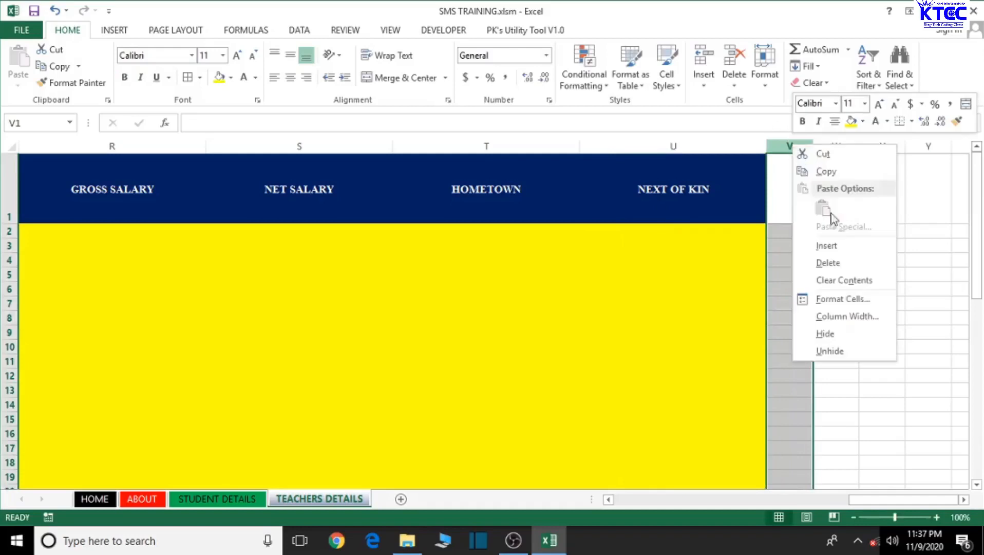
click(837, 243)
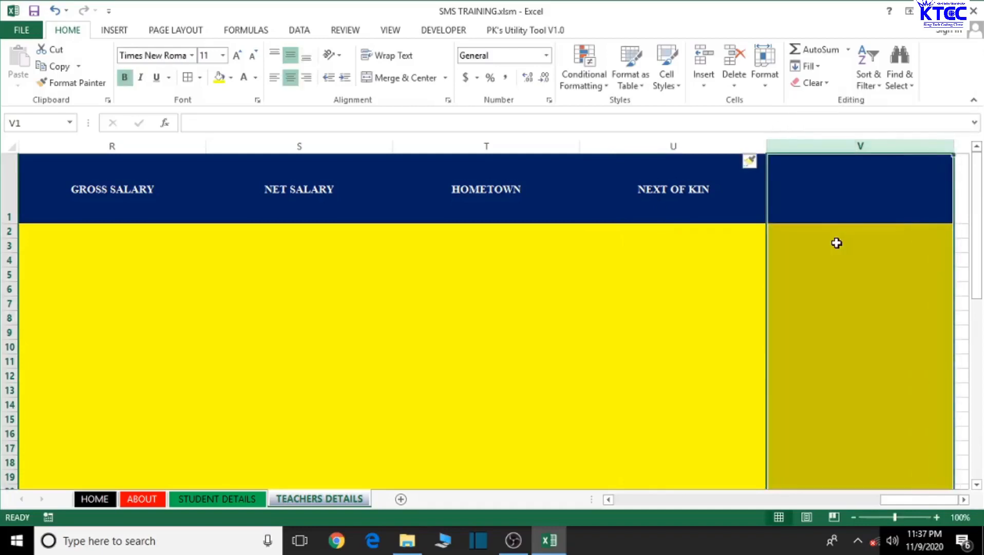
click(818, 185)
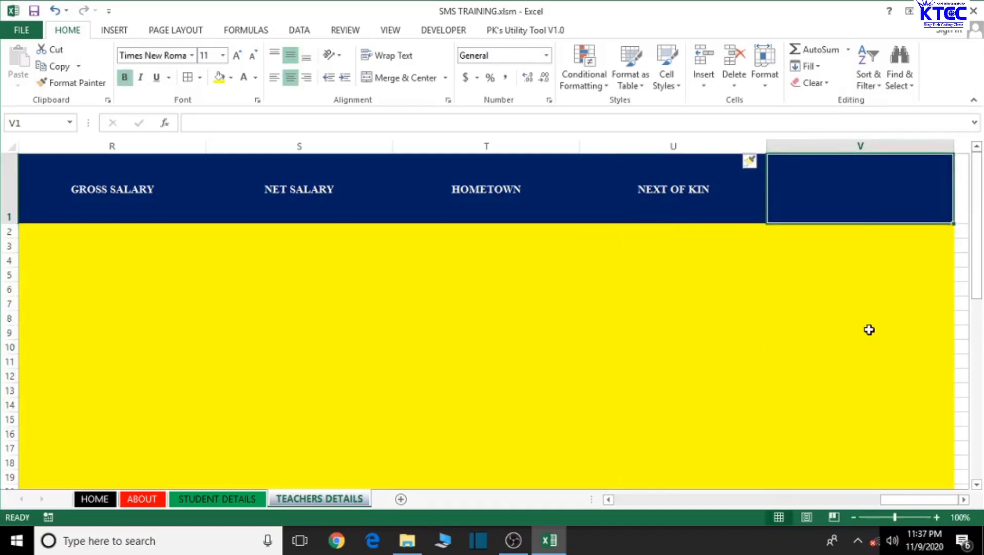
text(RELATI)
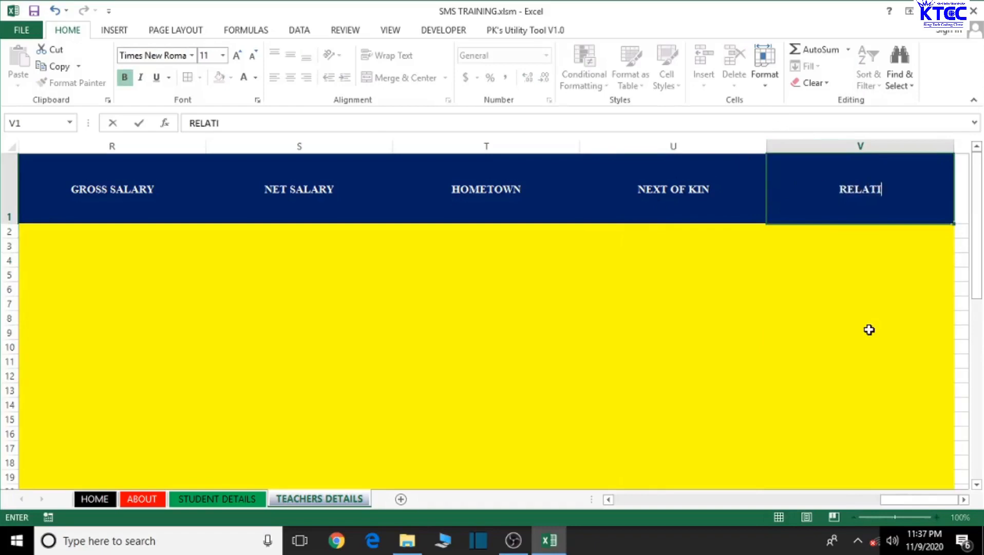
text(ONSHIP[)
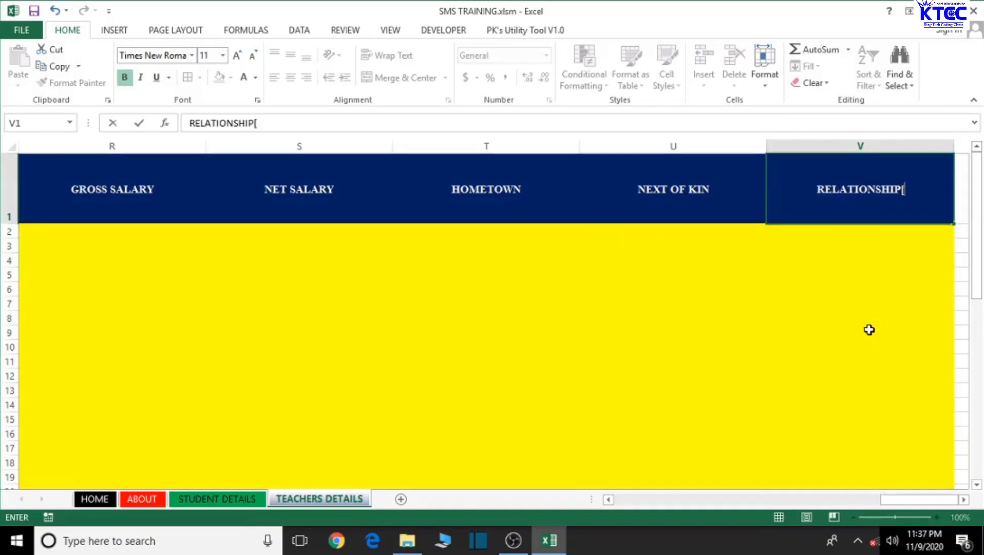
key(BackSpace)
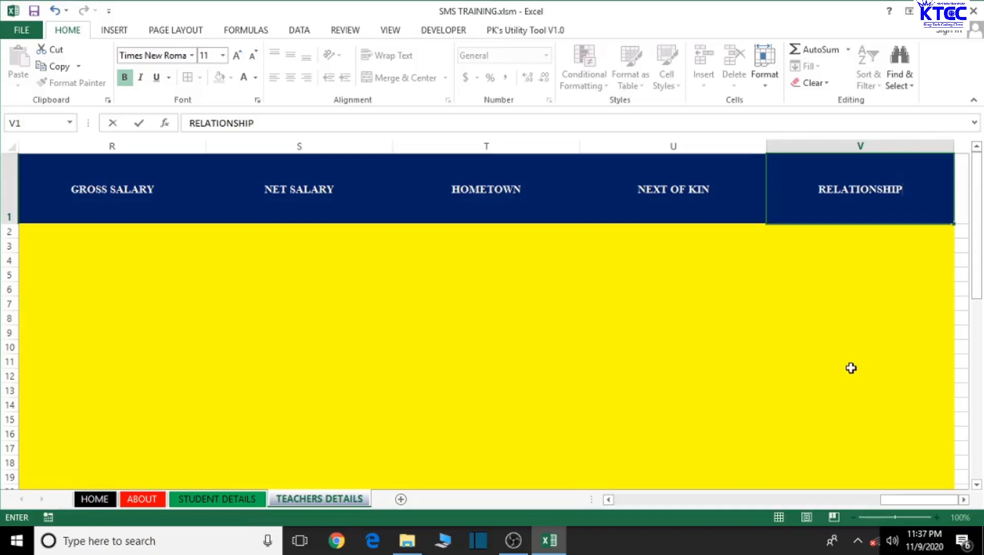
Step: Insert a formatted column at column W, directly after RELATIONSHIP, and enter the header CONTACT in W1
scroll(655, 213, right, 2)
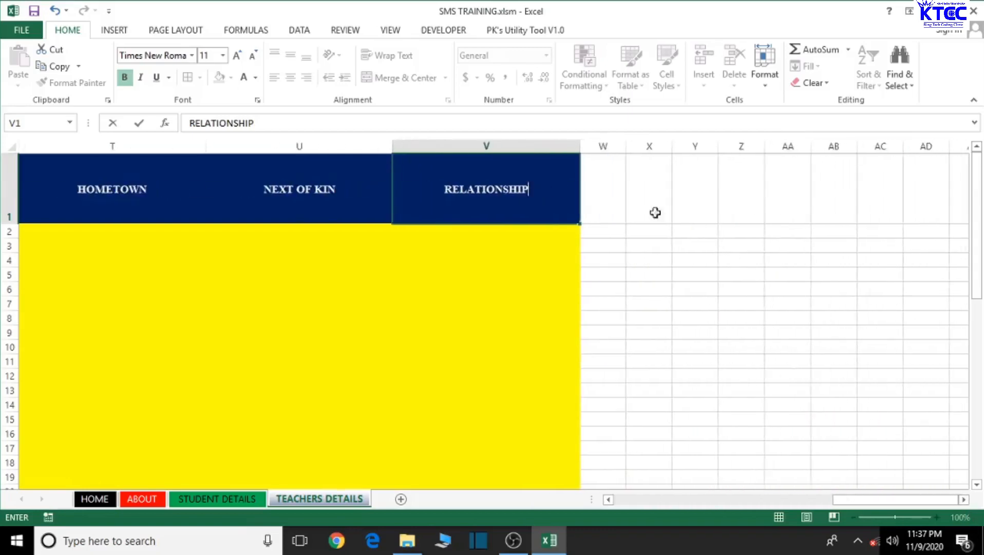
click(608, 141)
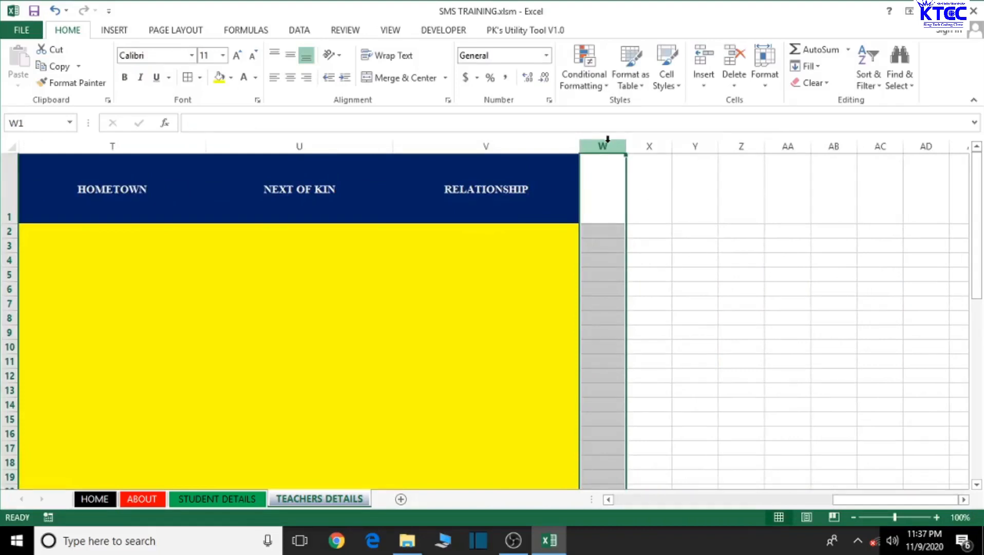
right_click(608, 141)
click(640, 183)
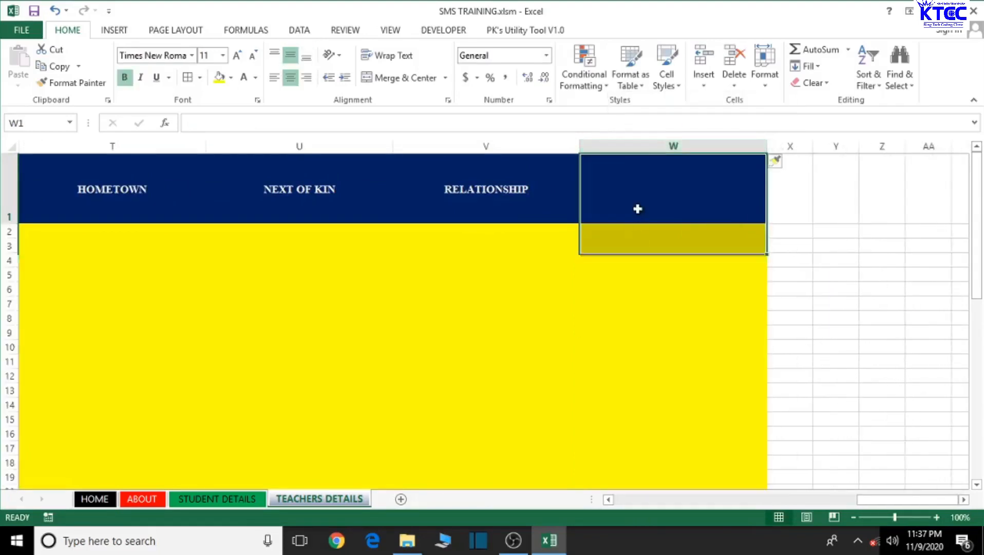
click(638, 208)
text(CONTAC)
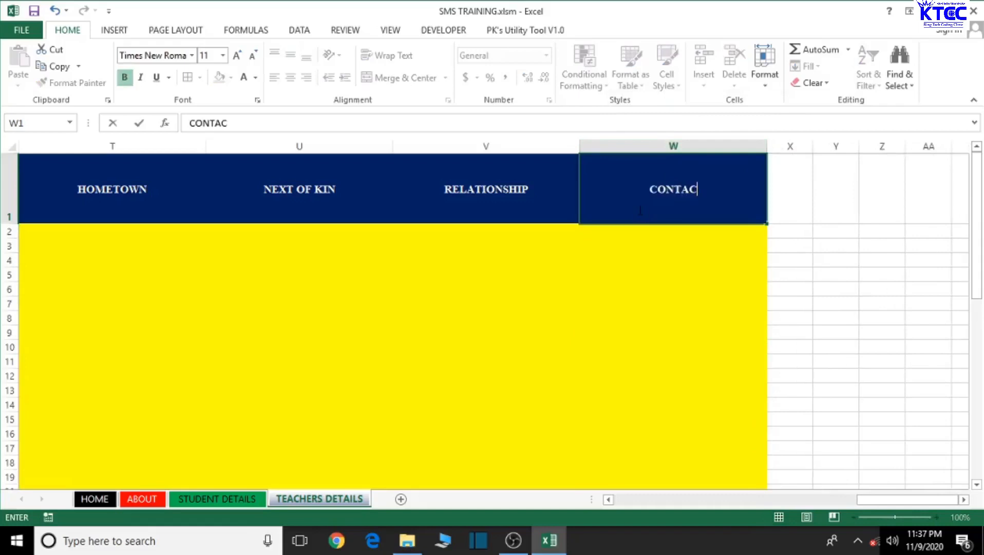
text(T)
click(680, 258)
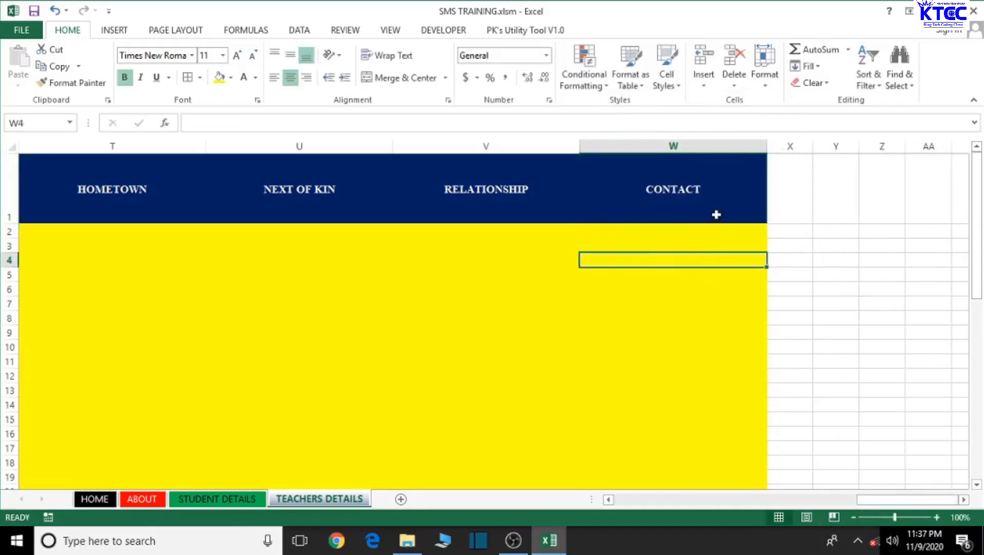
Step: Narrow the CONTACT column W and the RELATIONSHIP column V to fit their headers more closely
drag(766, 145, 691, 145)
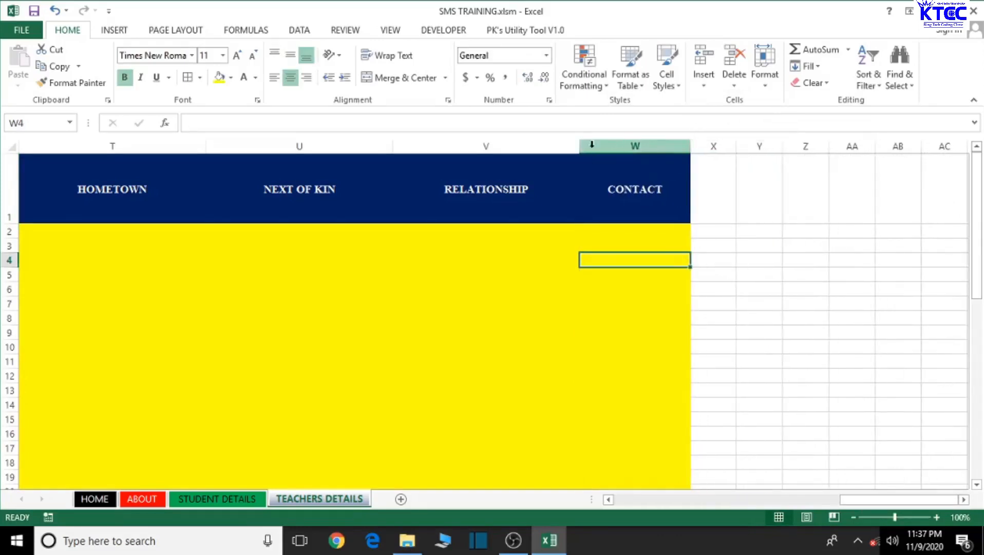
drag(578, 148, 545, 144)
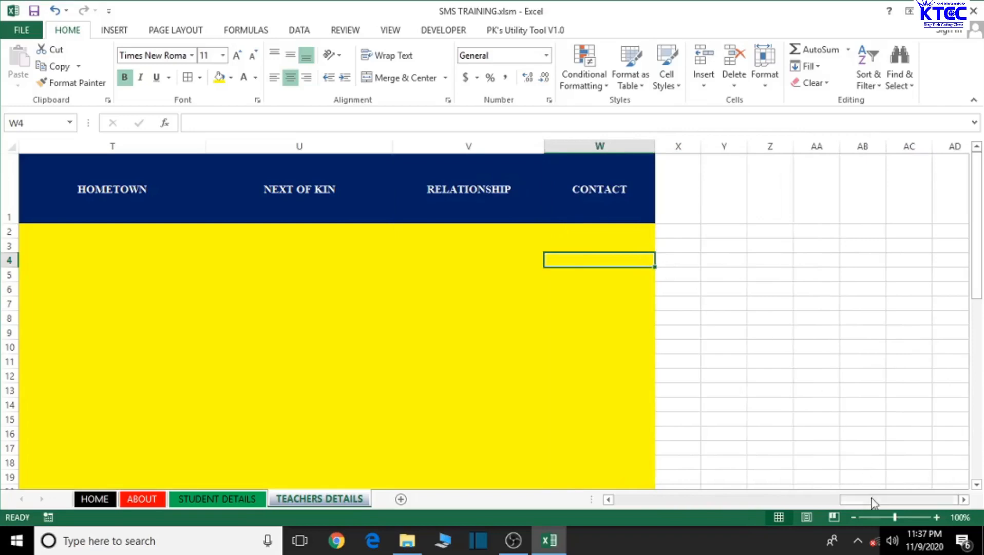
Step: Apply all borders to the table cells of columns P to W, from BANK NAME/BRANCH through CONTACT, starting at the header row
drag(872, 497, 807, 499)
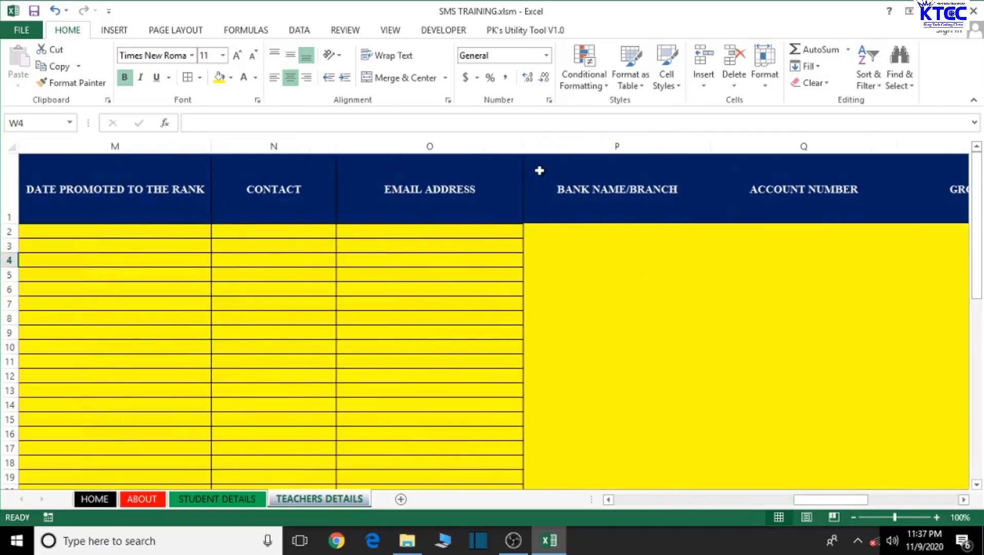
drag(538, 169, 663, 102)
drag(664, 195, 819, 464)
drag(869, 501, 786, 506)
scroll(773, 348, up, 10)
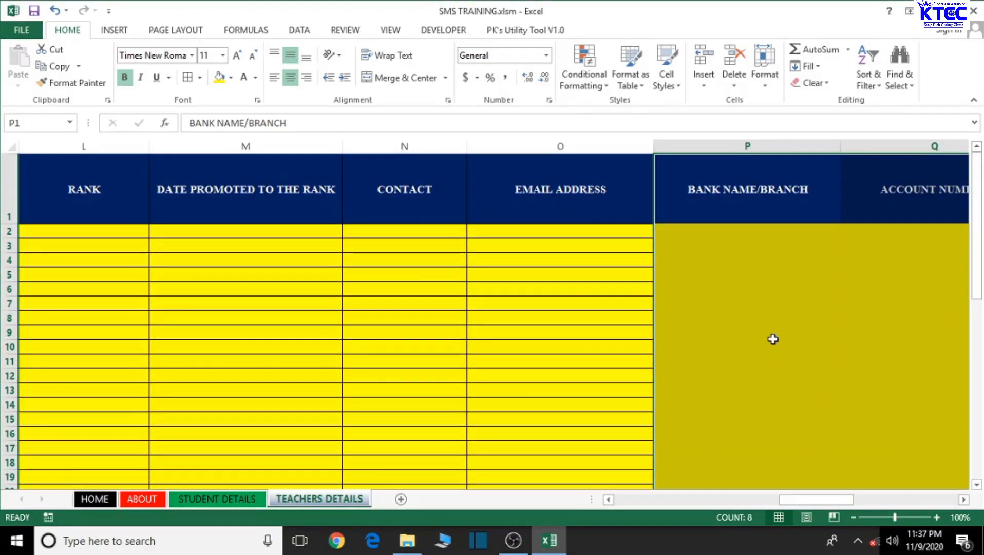
click(187, 77)
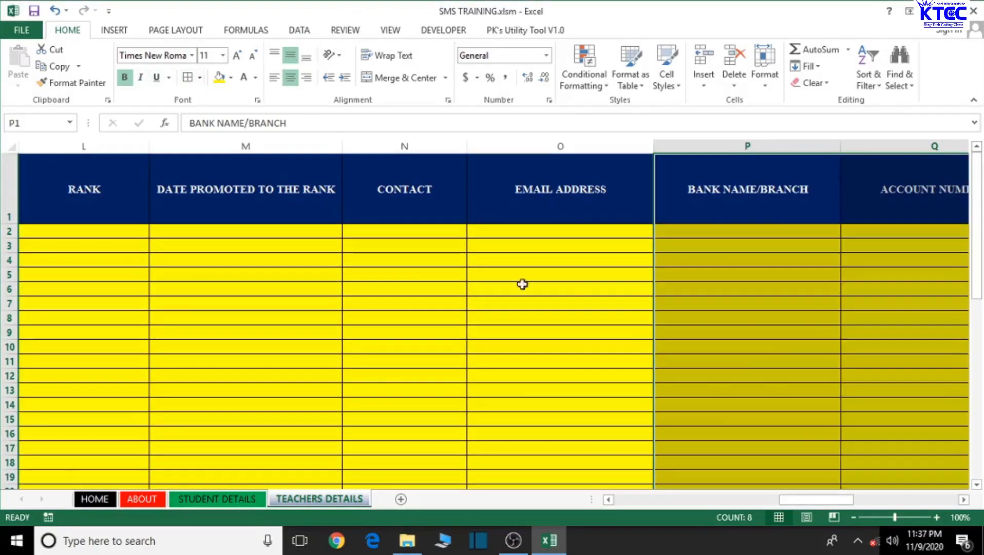
click(745, 369)
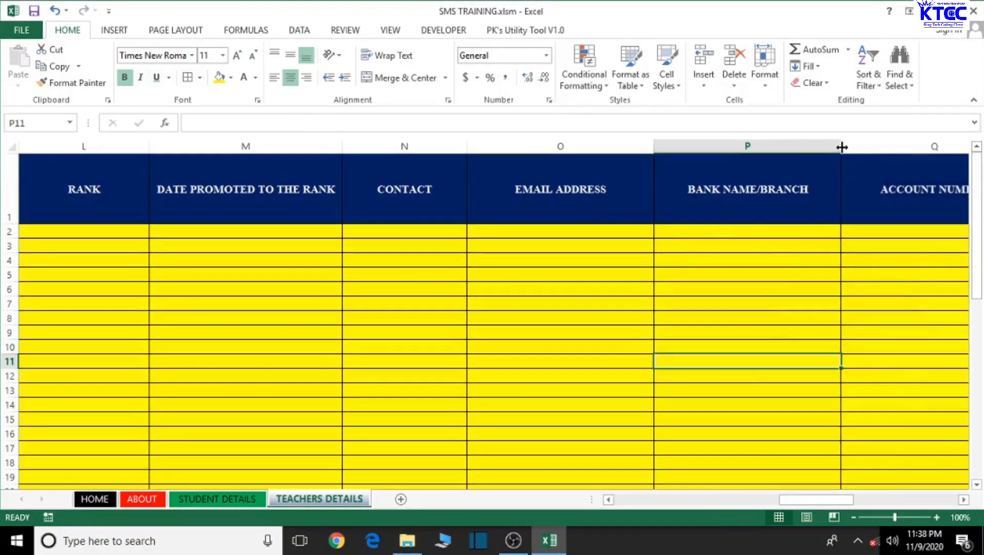
Step: Narrow the BANK NAME/BRANCH column P slightly and the ACCOUNT NUMBER column Q to suit their headers
drag(842, 147, 829, 147)
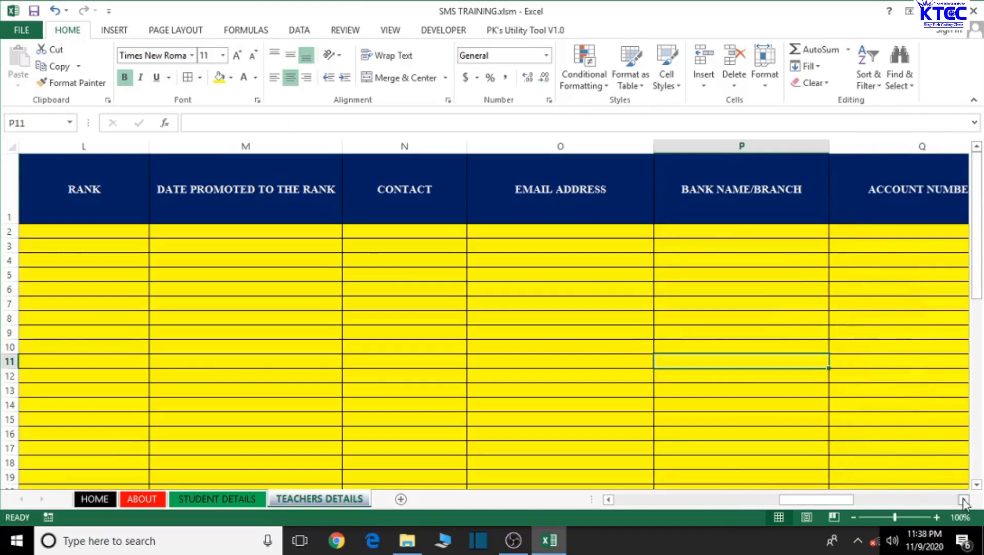
click(964, 499)
click(964, 500)
click(964, 499)
click(964, 500)
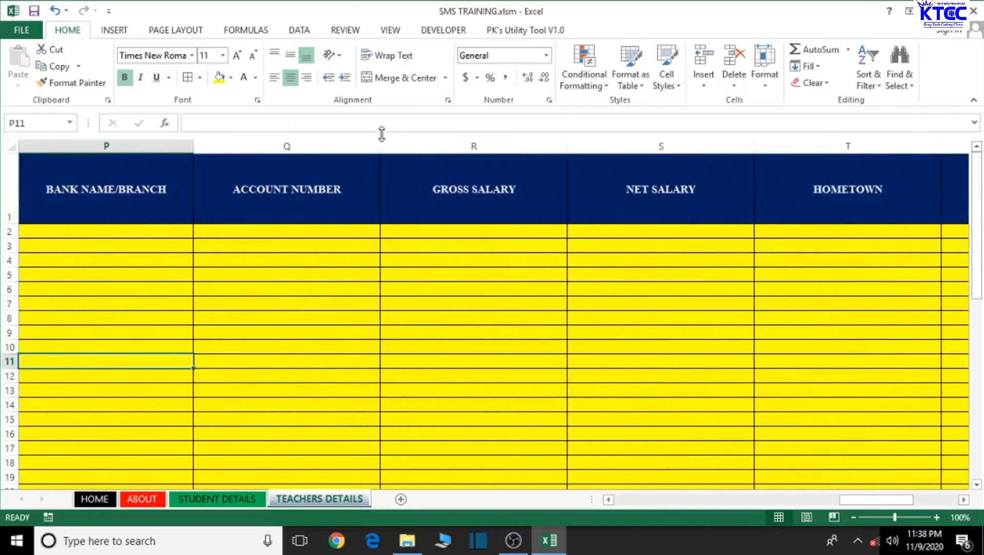
drag(382, 142, 347, 143)
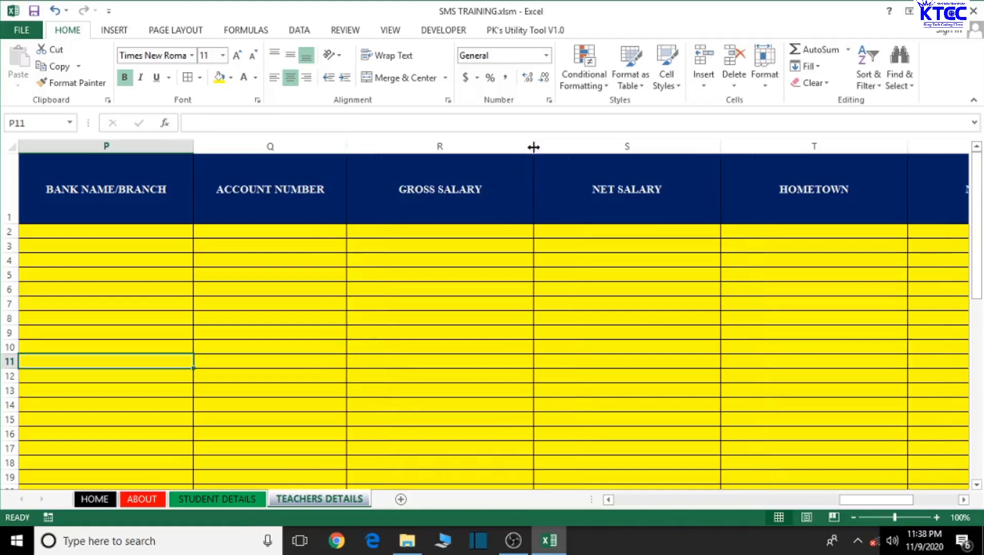
Step: Narrow the GROSS SALARY, NET SALARY and HOMETOWN columns (R, S and T)
drag(534, 147, 486, 139)
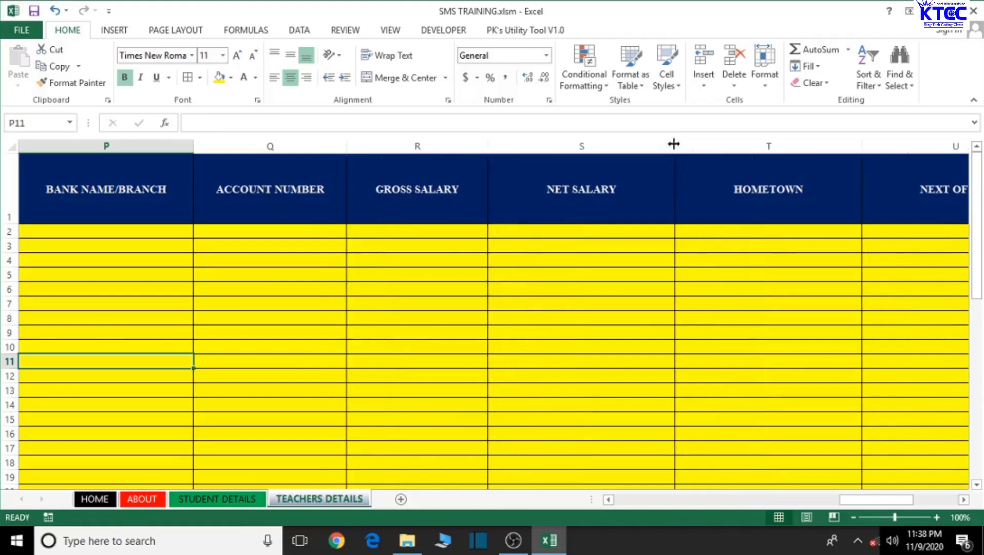
drag(673, 145, 642, 135)
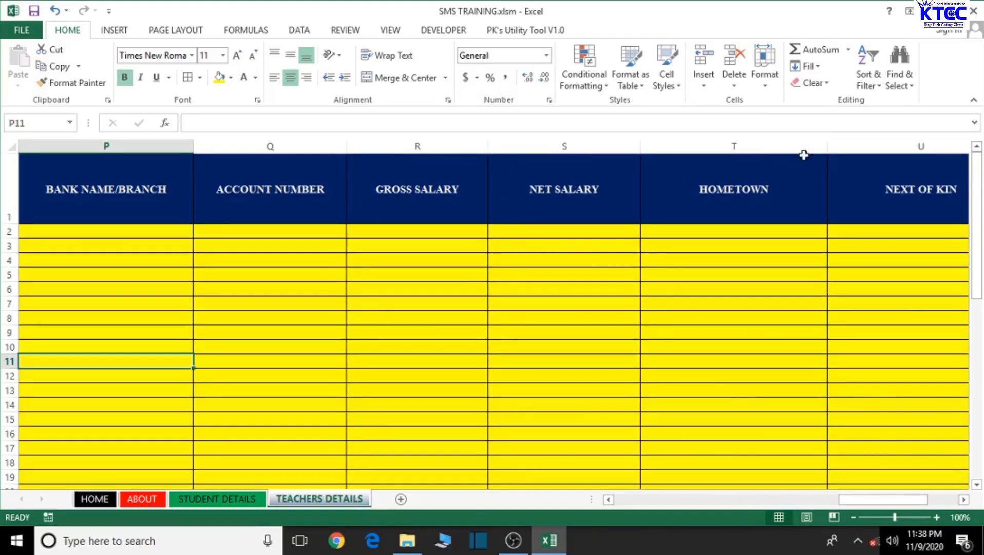
drag(826, 145, 805, 141)
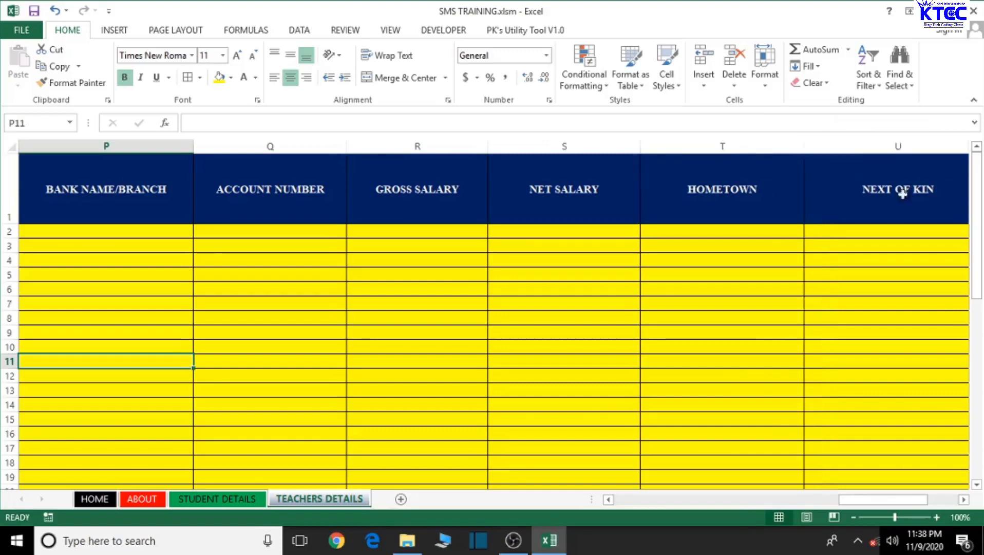
Step: Narrow the NEXT OF KIN column U and the RELATIONSHIP column V slightly
click(964, 502)
click(964, 501)
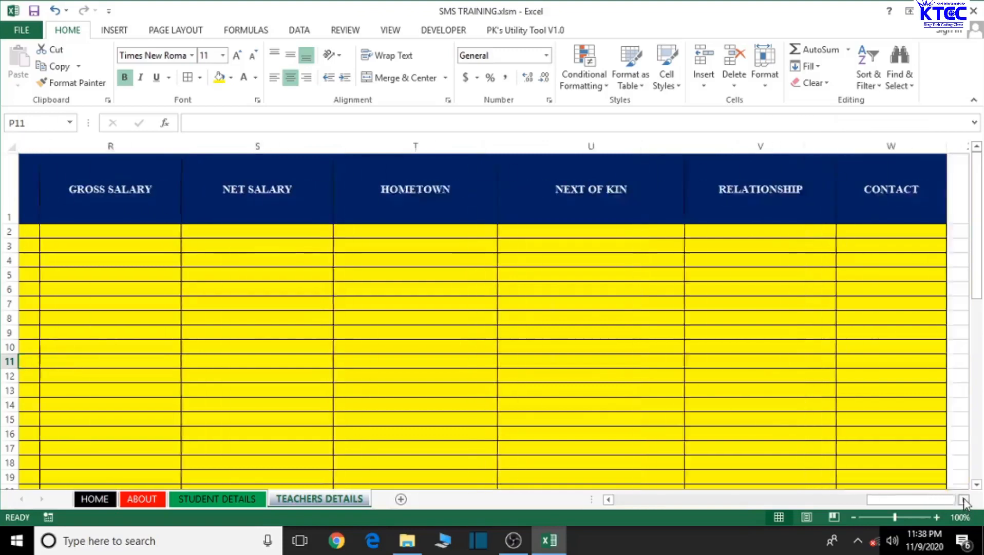
drag(663, 145, 642, 141)
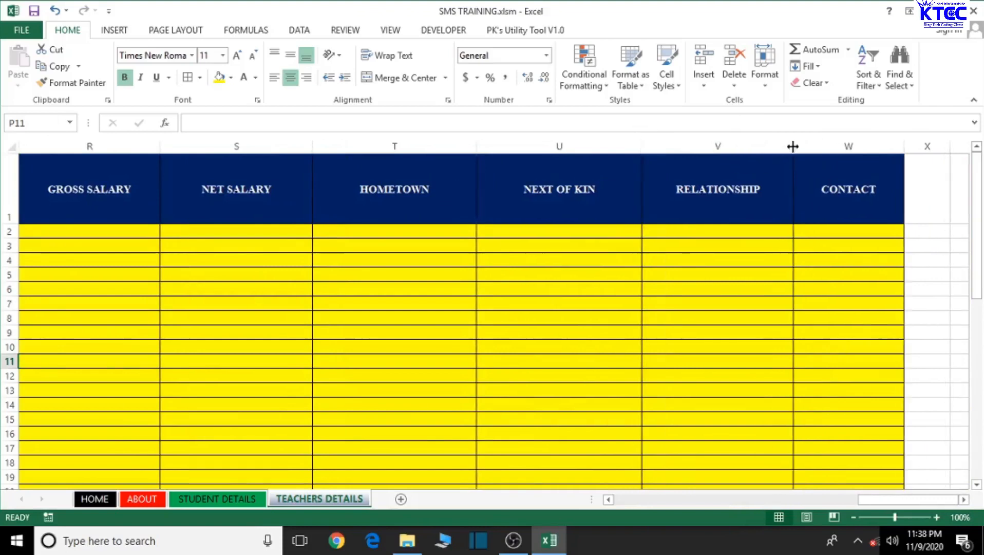
drag(793, 147, 776, 145)
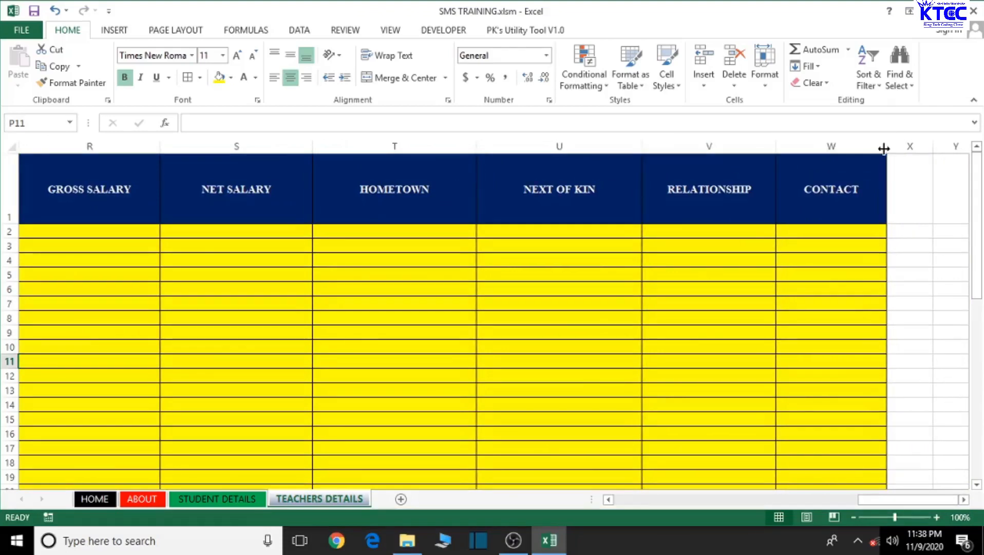
Step: Narrow the second CONTACT column W slightly to suit its header
drag(885, 147, 874, 149)
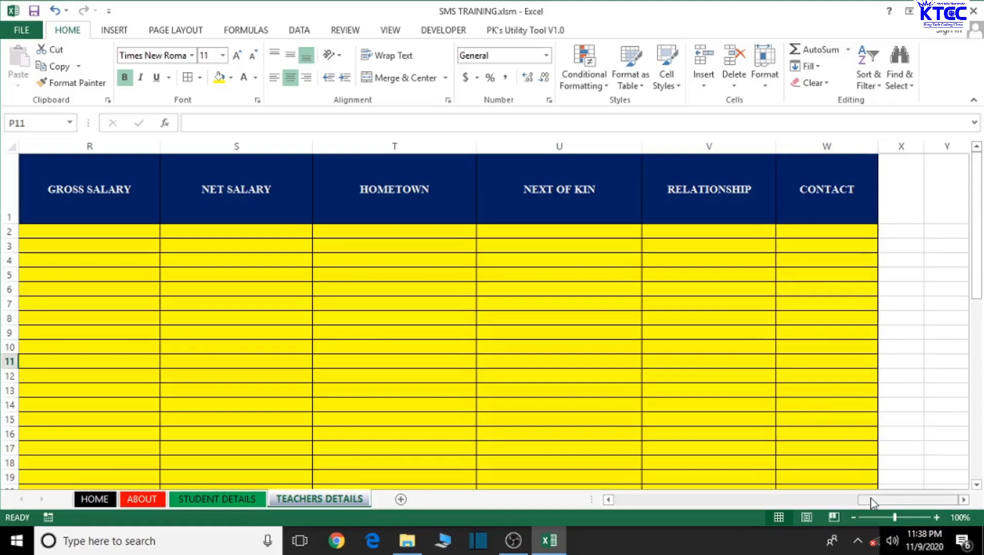
Step: Review the whole TEACHERS DETAILS table from the ID column through CONTACT, checking the headers, borders and column widths
drag(872, 502, 519, 507)
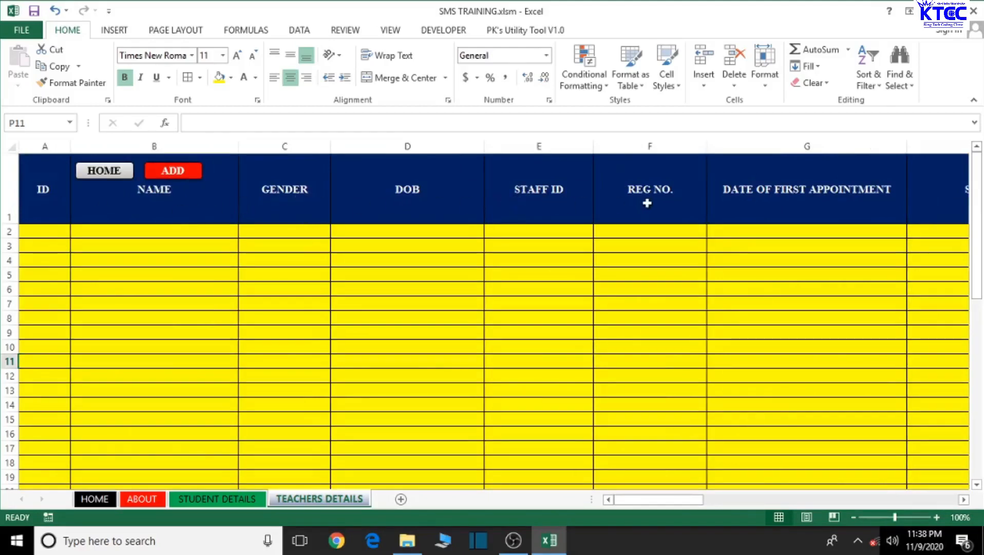
click(965, 501)
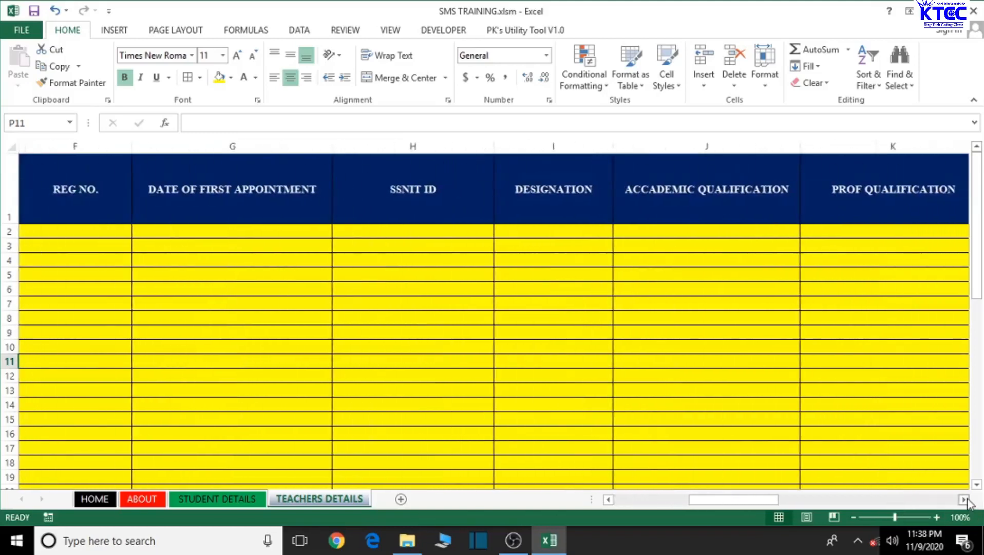
click(965, 501)
click(965, 501)
click(965, 501)
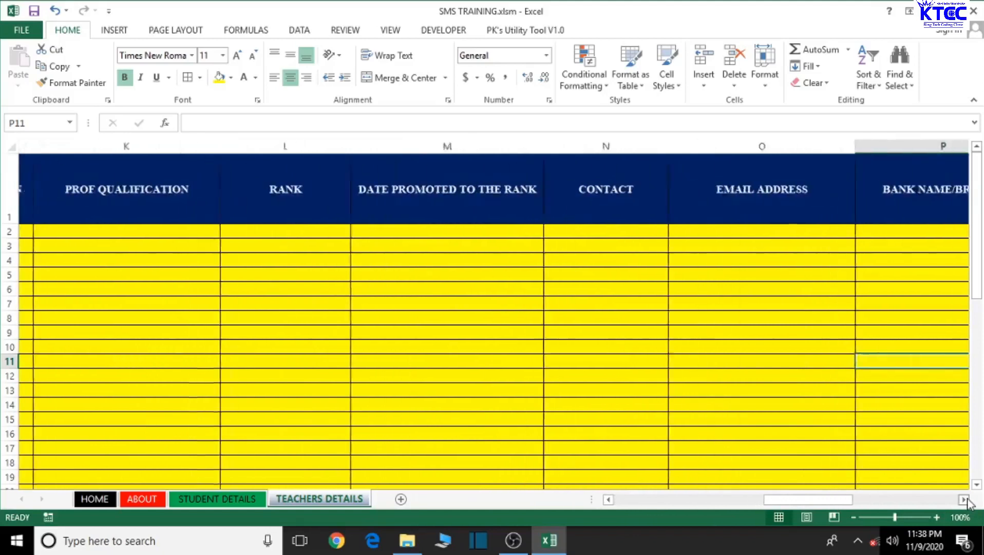
click(965, 501)
click(965, 501)
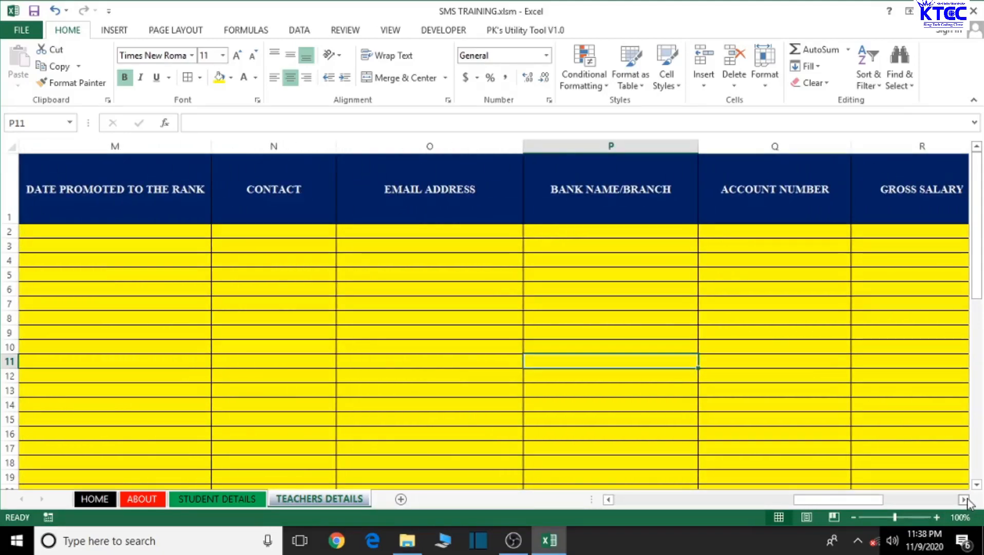
click(965, 501)
click(964, 501)
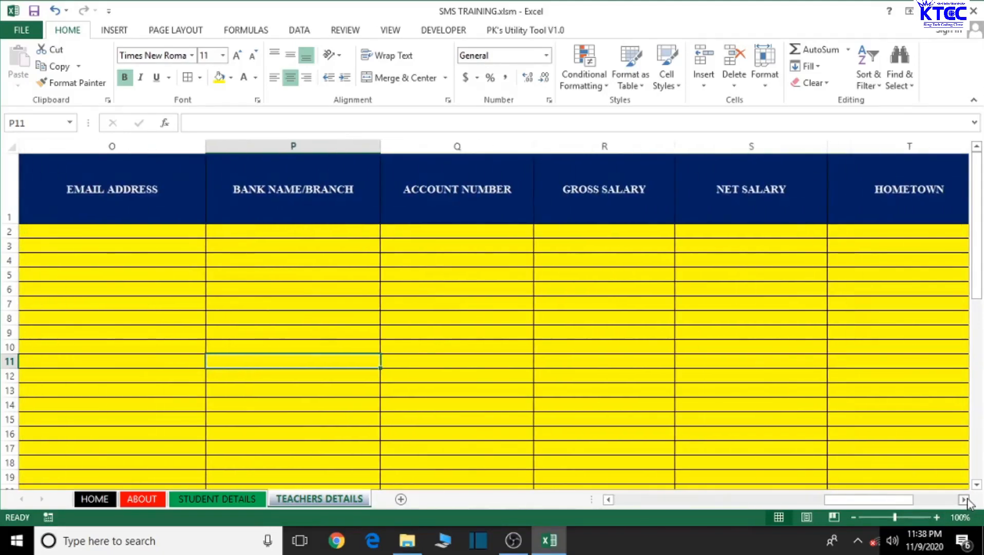
click(965, 501)
click(965, 501)
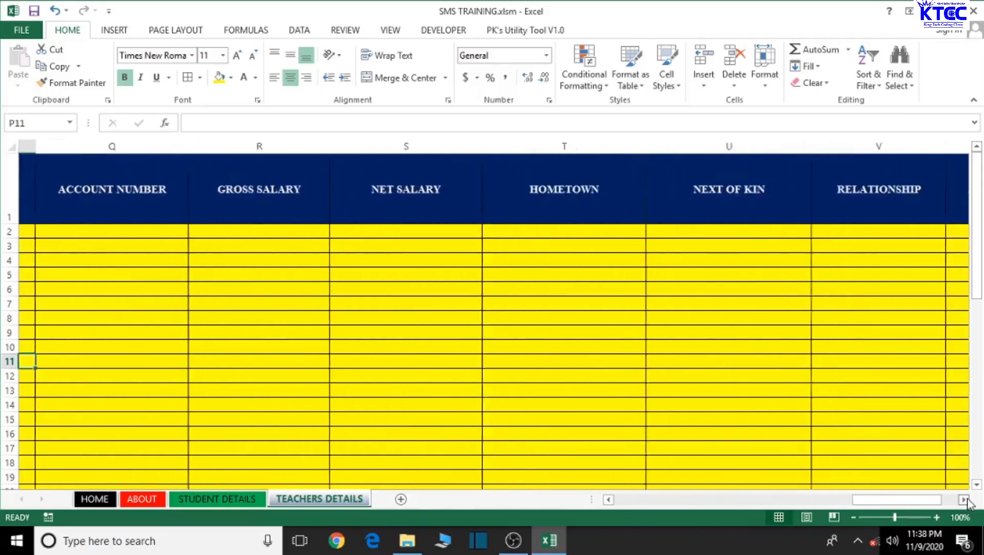
click(965, 500)
click(965, 501)
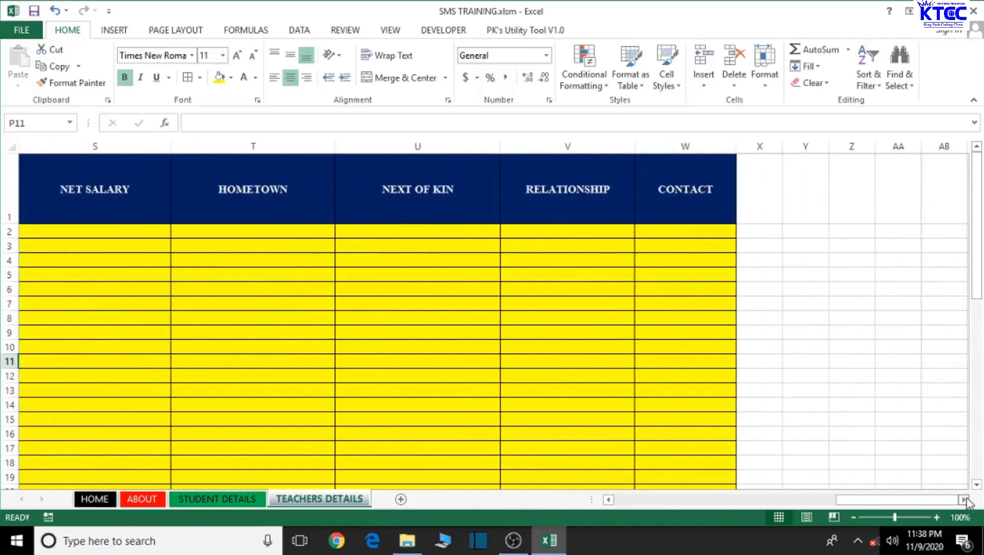
click(965, 501)
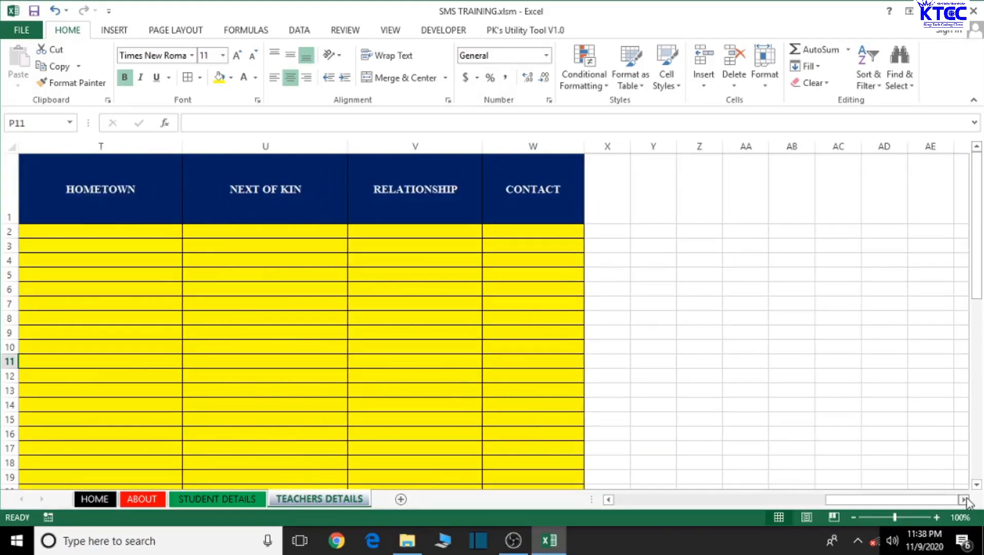
drag(919, 500, 684, 503)
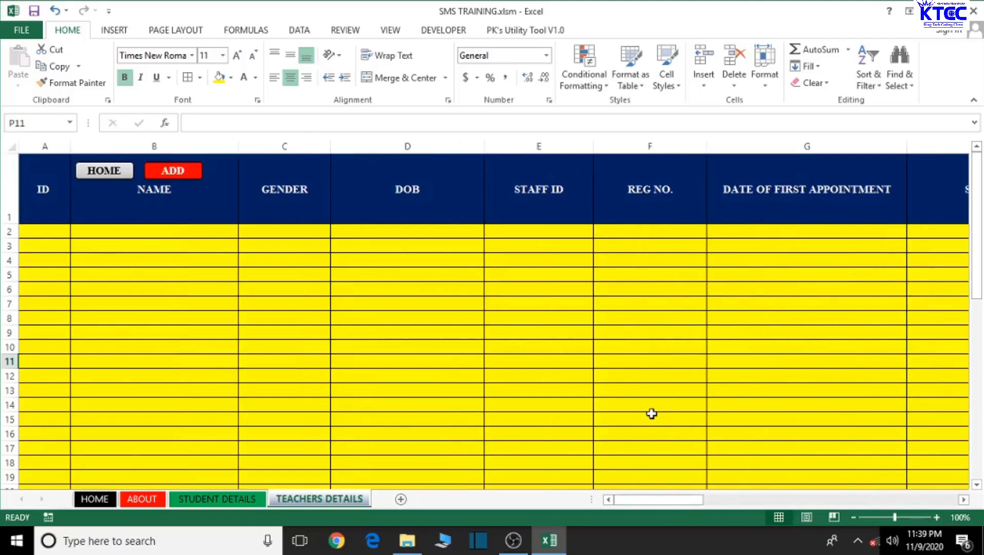